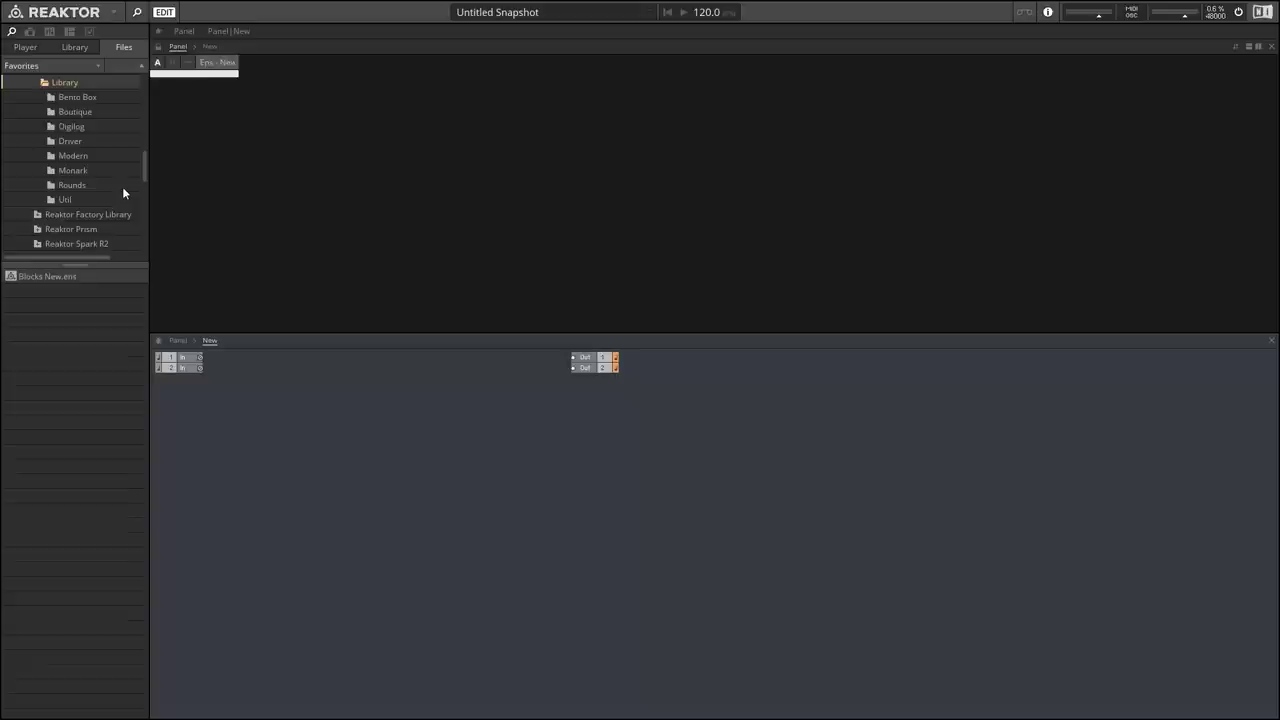
# Add the Util Note In block to the structure and nudge it slightly left
pyautogui.click(71, 201)
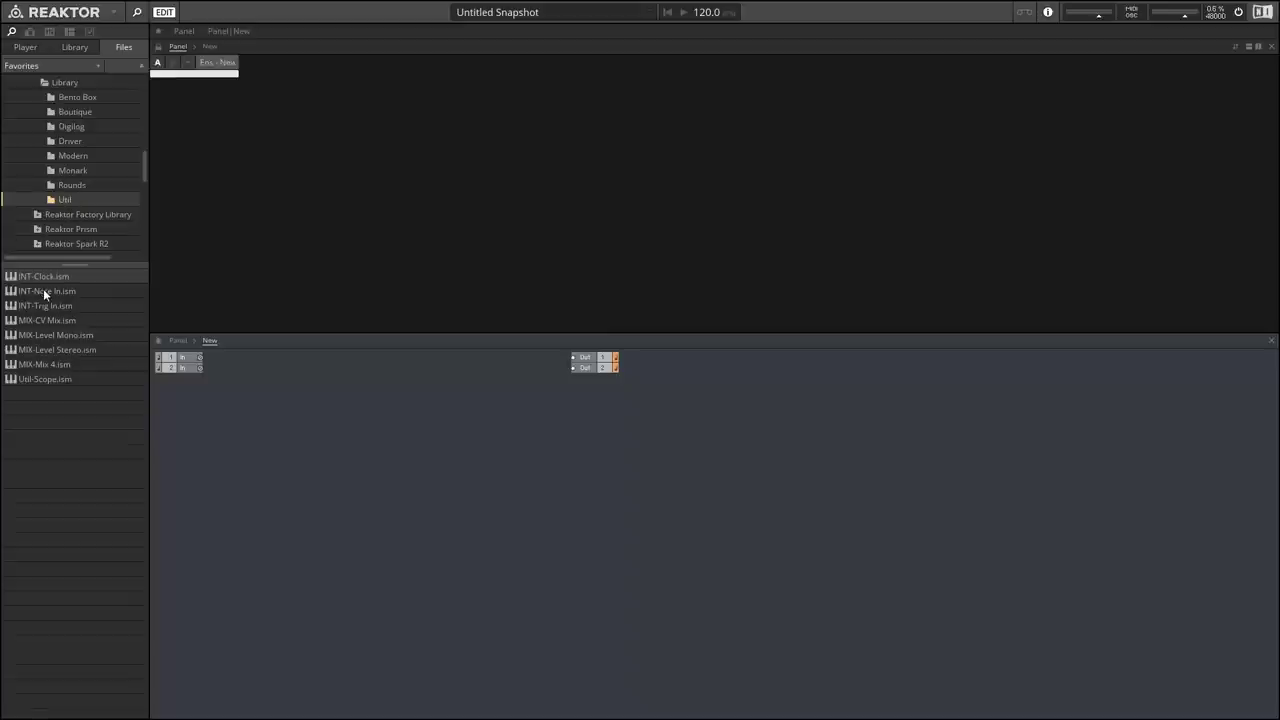
pyautogui.moveTo(44, 293); pyautogui.dragTo(295, 445)
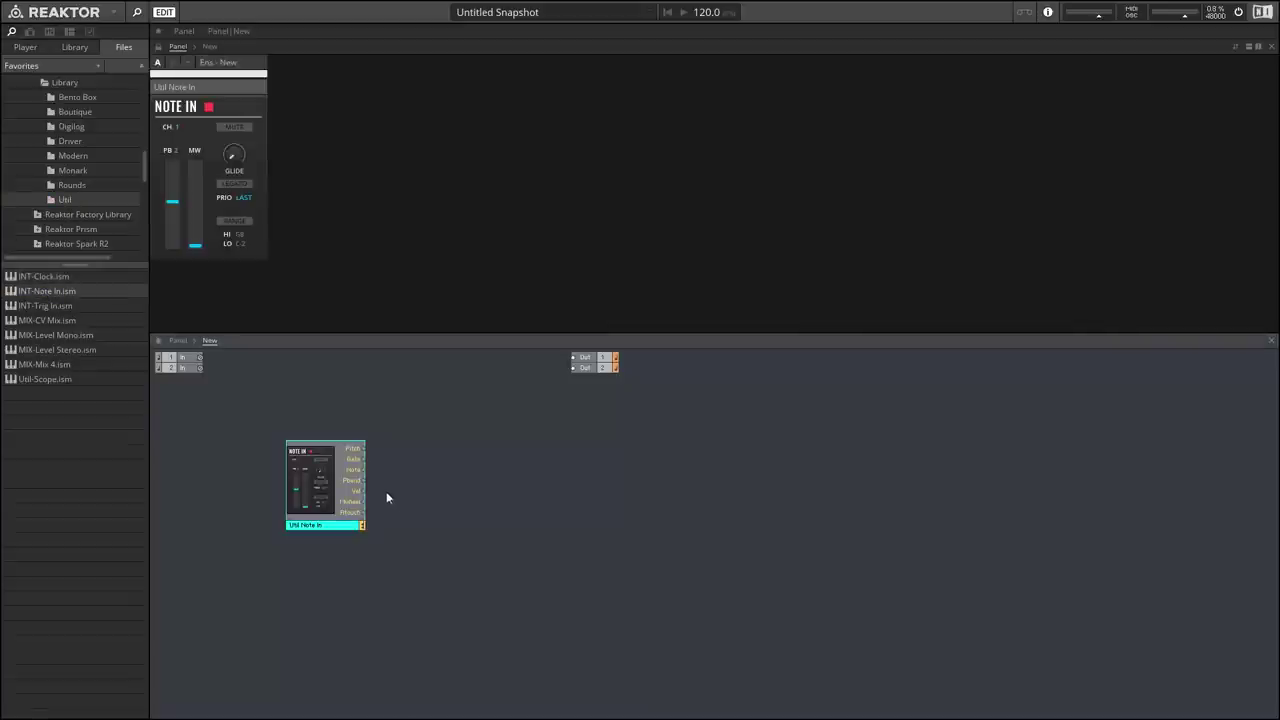
pyautogui.moveTo(326, 523); pyautogui.dragTo(299, 532)
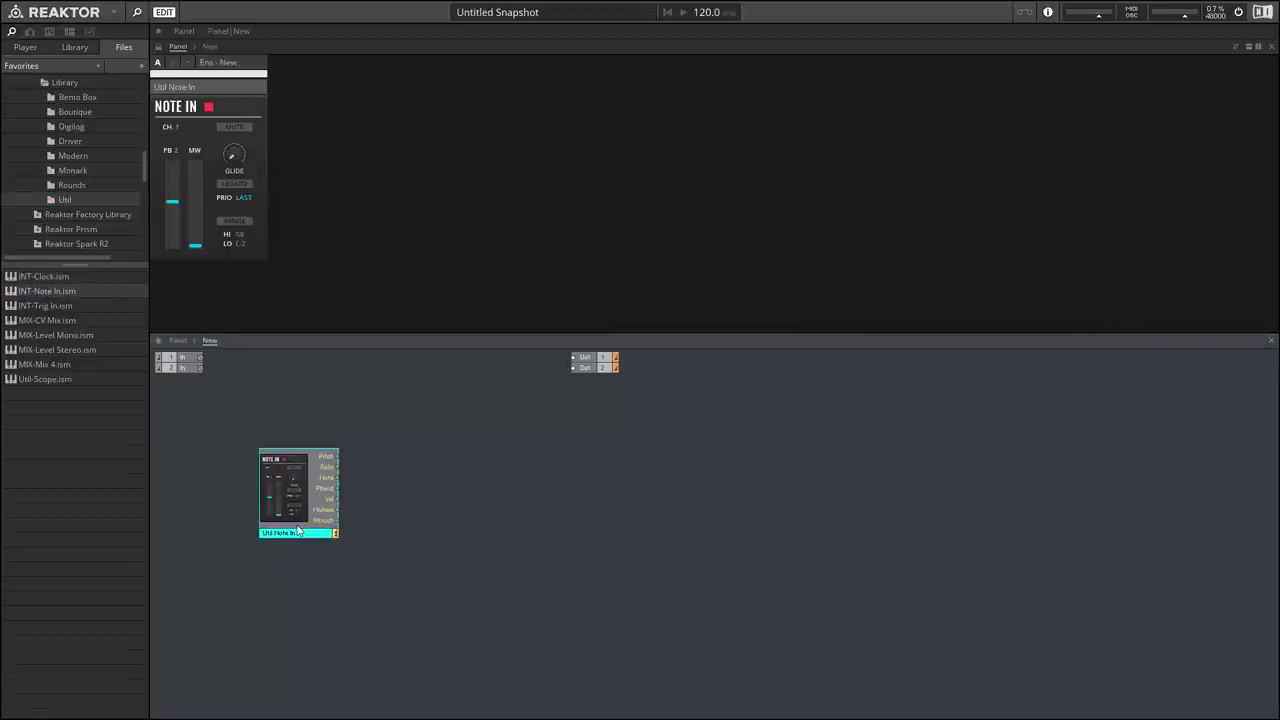
# Add the Boutique Multiwave OSC and OSC 5 blocks, lining their panels up beside Note In
pyautogui.click(82, 112)
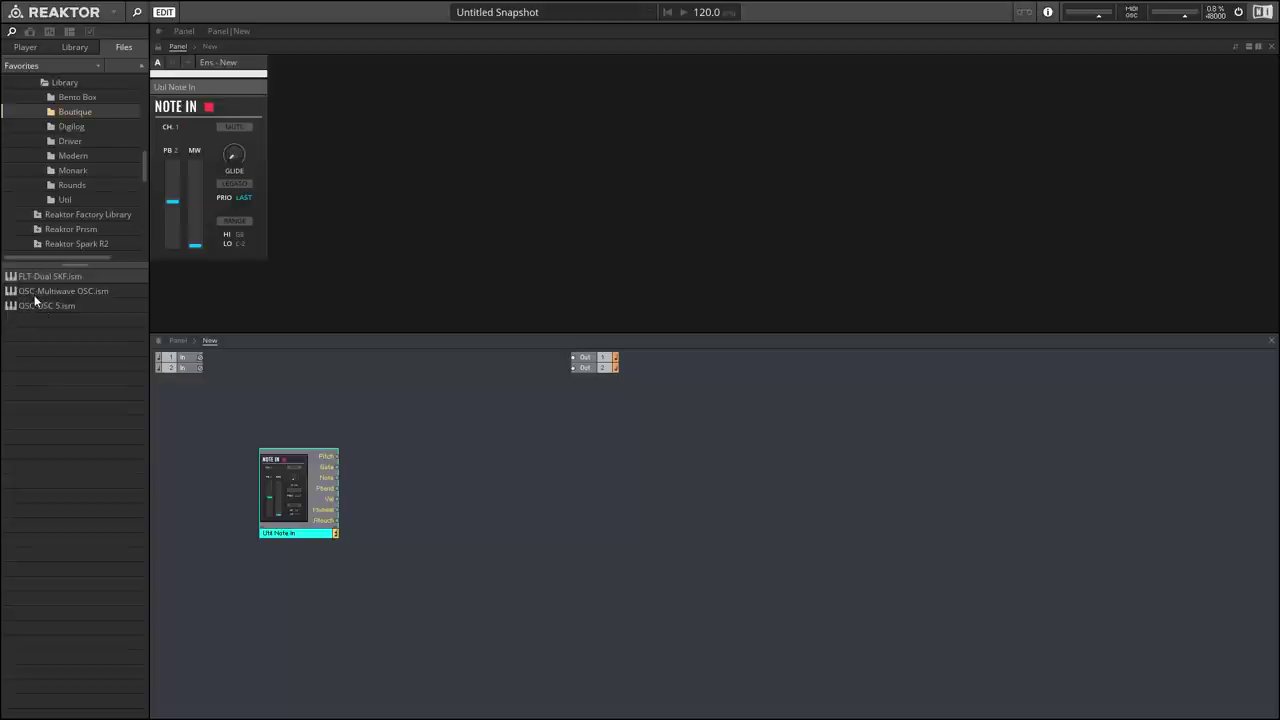
pyautogui.moveTo(34, 296); pyautogui.dragTo(432, 456)
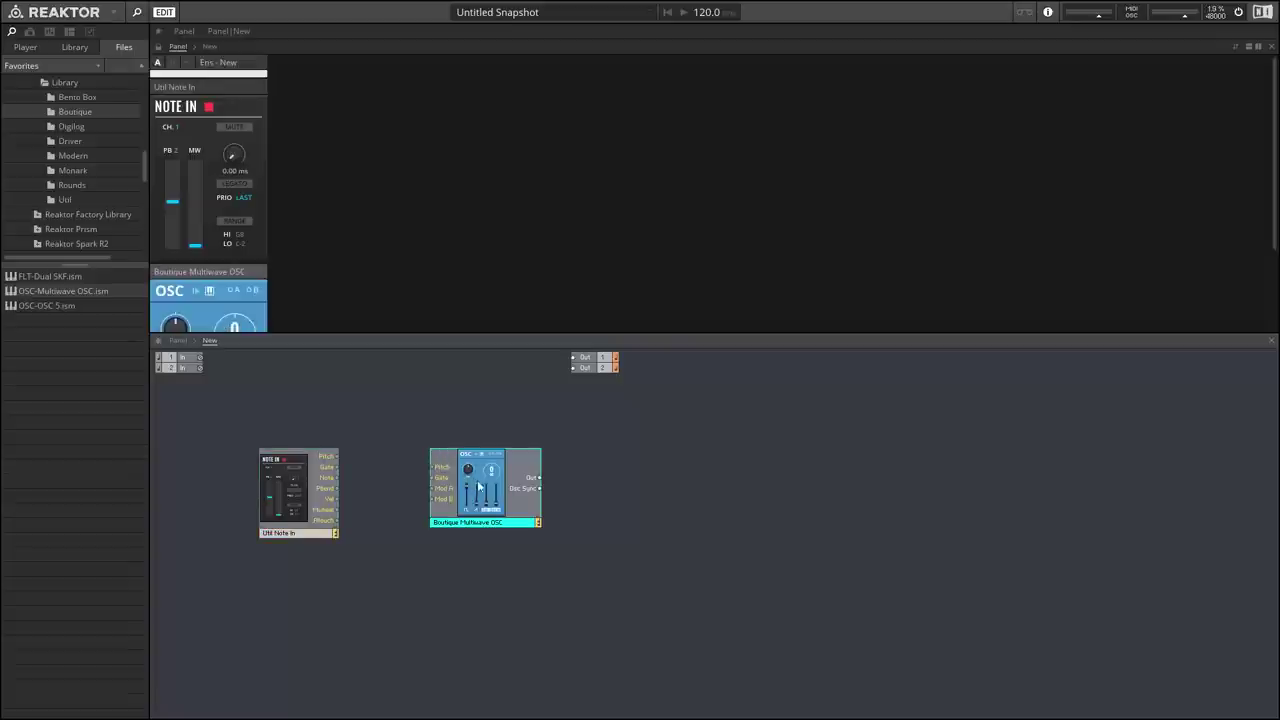
pyautogui.moveTo(181, 268); pyautogui.dragTo(306, 89)
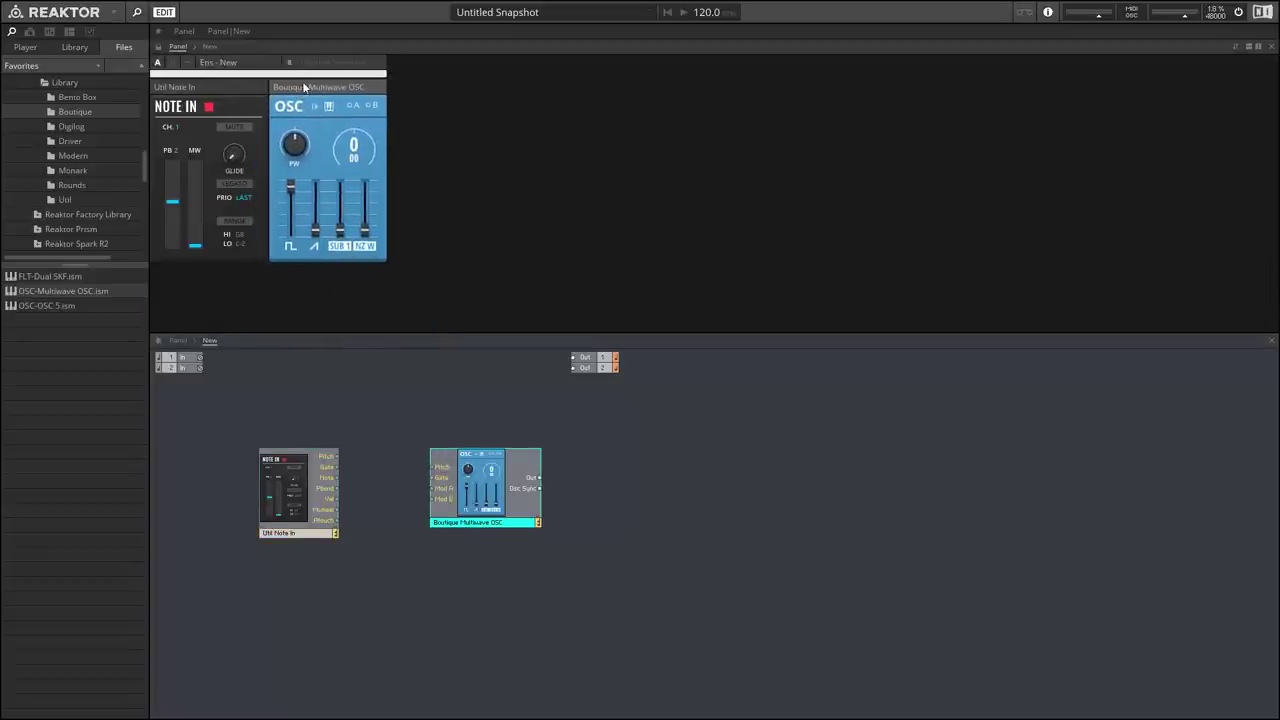
pyautogui.click(20, 305)
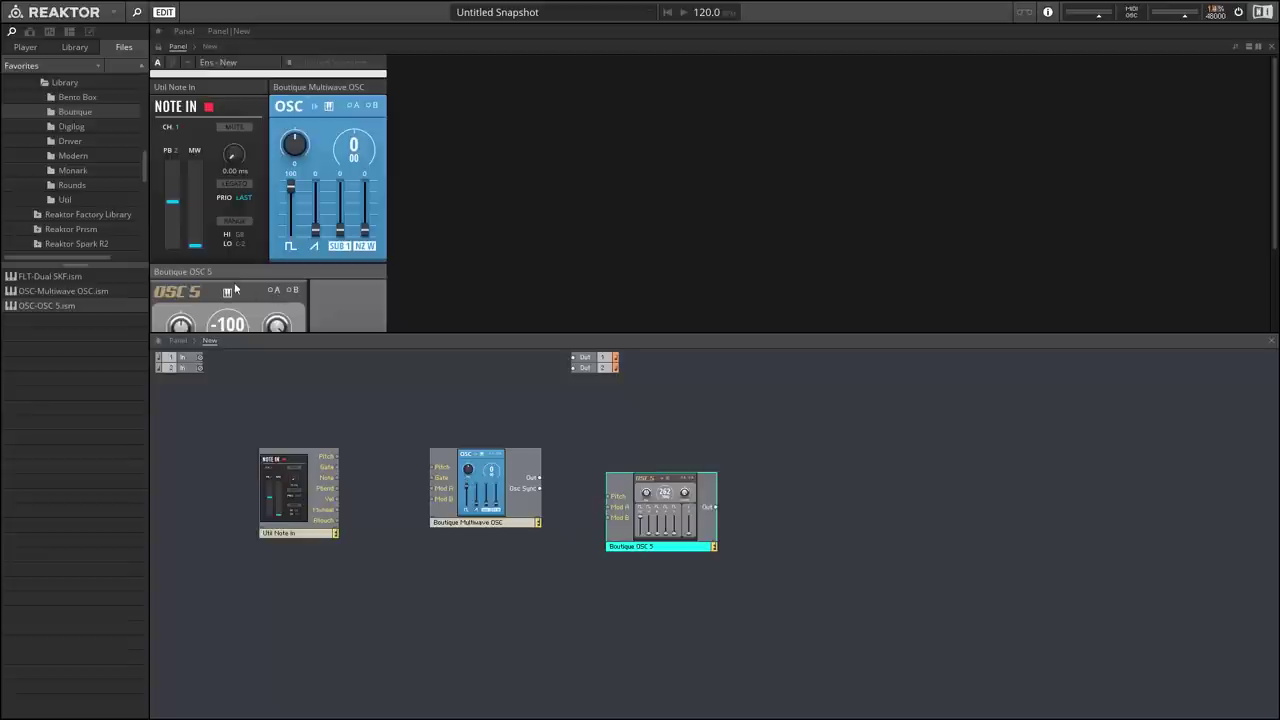
pyautogui.moveTo(185, 270); pyautogui.dragTo(429, 88)
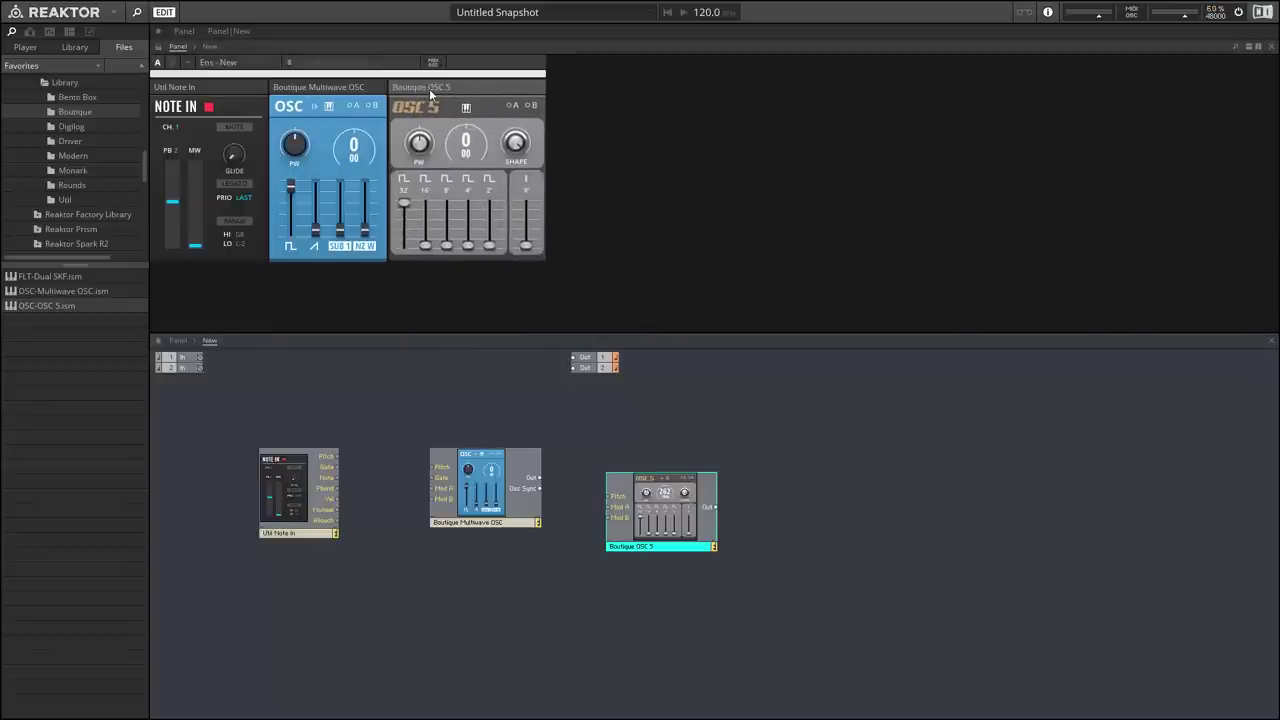
# Add the Monark Oscillator and Bento Box OSC blocks, placing them alongside OSC 5
pyautogui.click(66, 170)
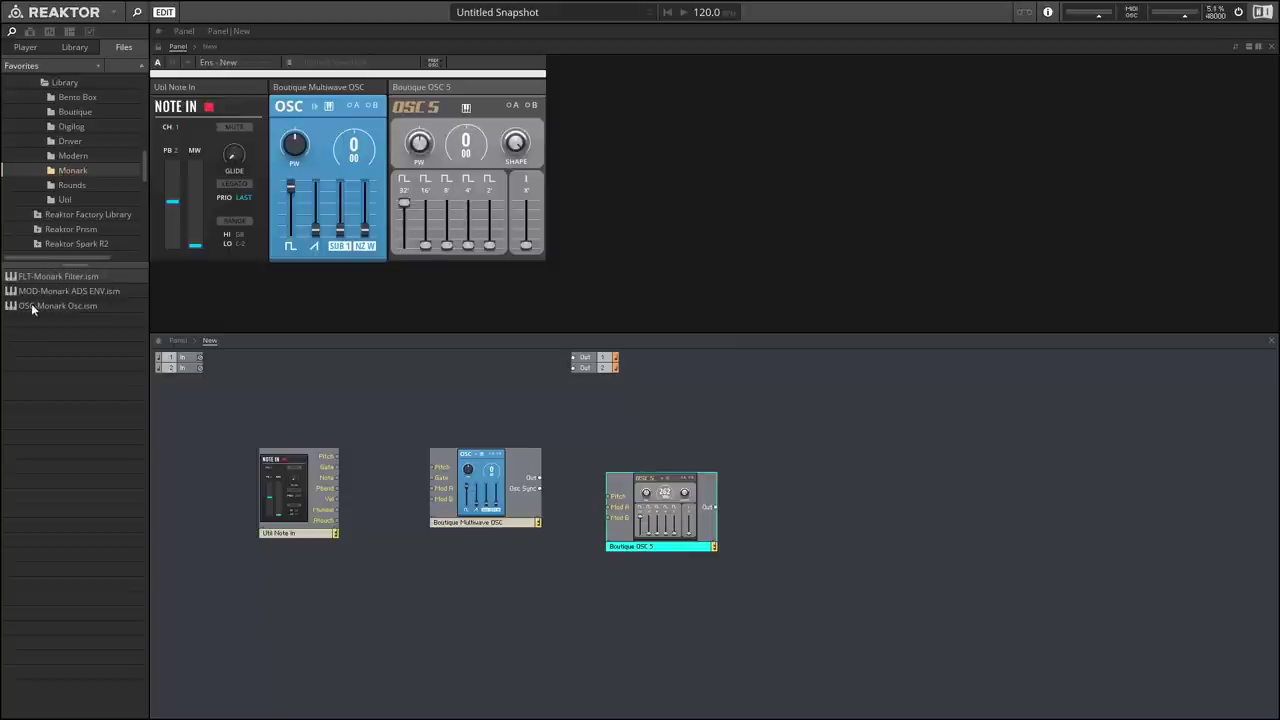
pyautogui.moveTo(31, 308); pyautogui.dragTo(775, 466)
pyautogui.moveTo(220, 256); pyautogui.dragTo(577, 90)
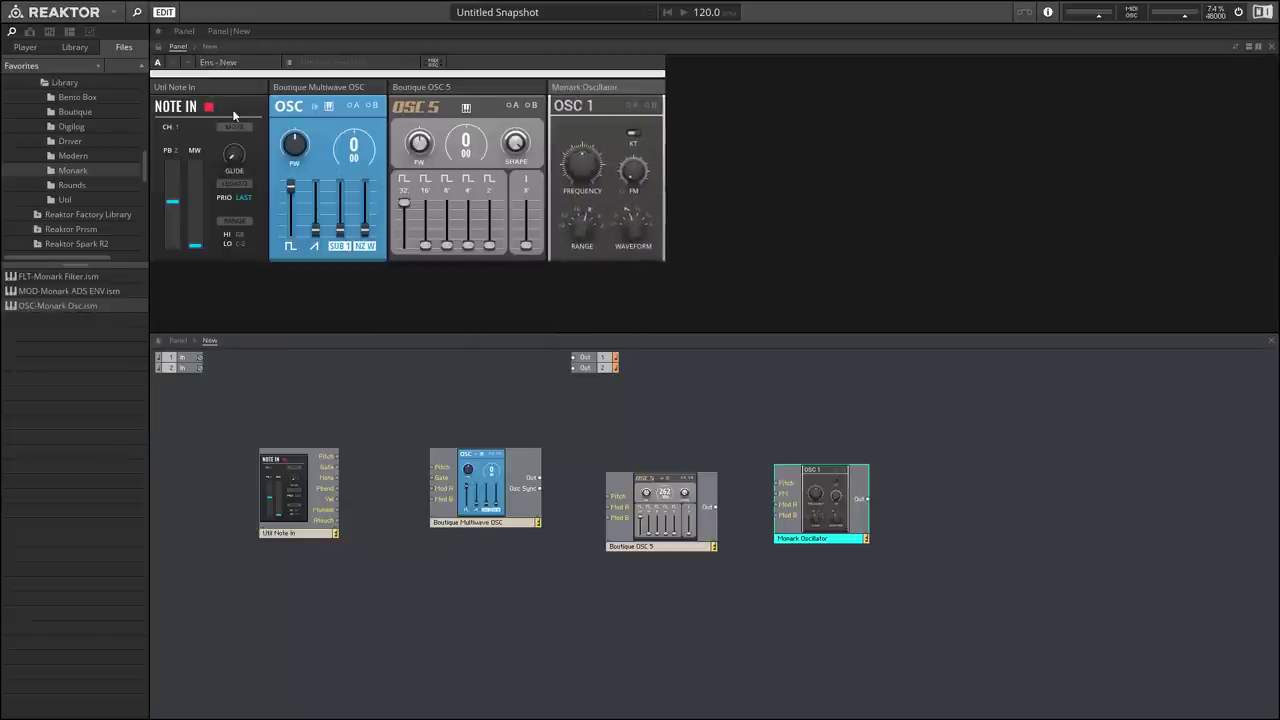
pyautogui.click(77, 99)
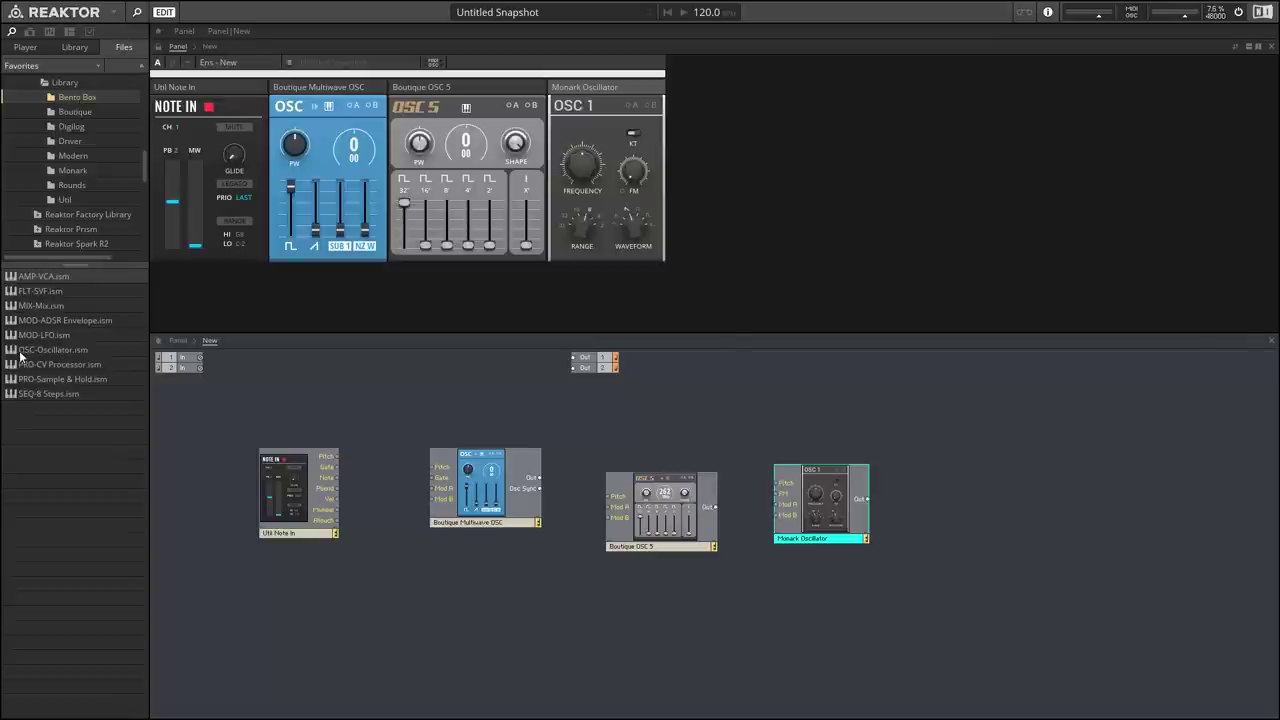
pyautogui.moveTo(20, 352); pyautogui.dragTo(928, 472)
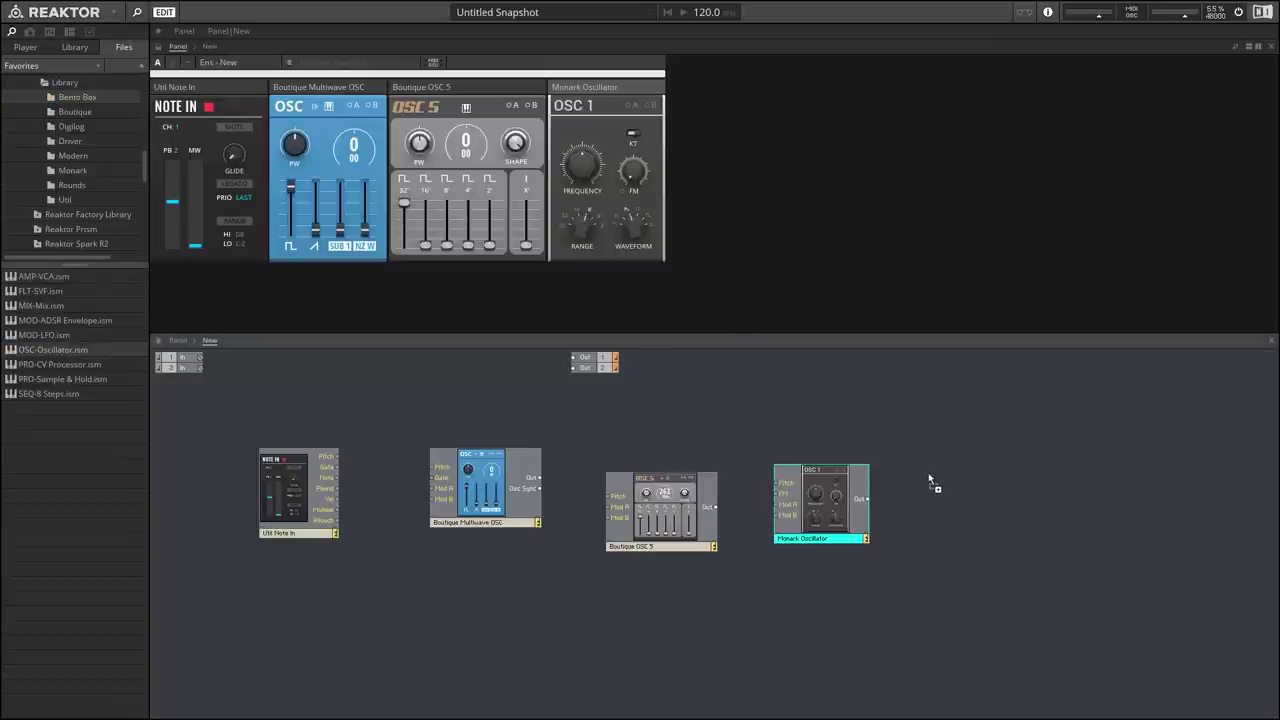
pyautogui.moveTo(606, 95); pyautogui.dragTo(720, 96)
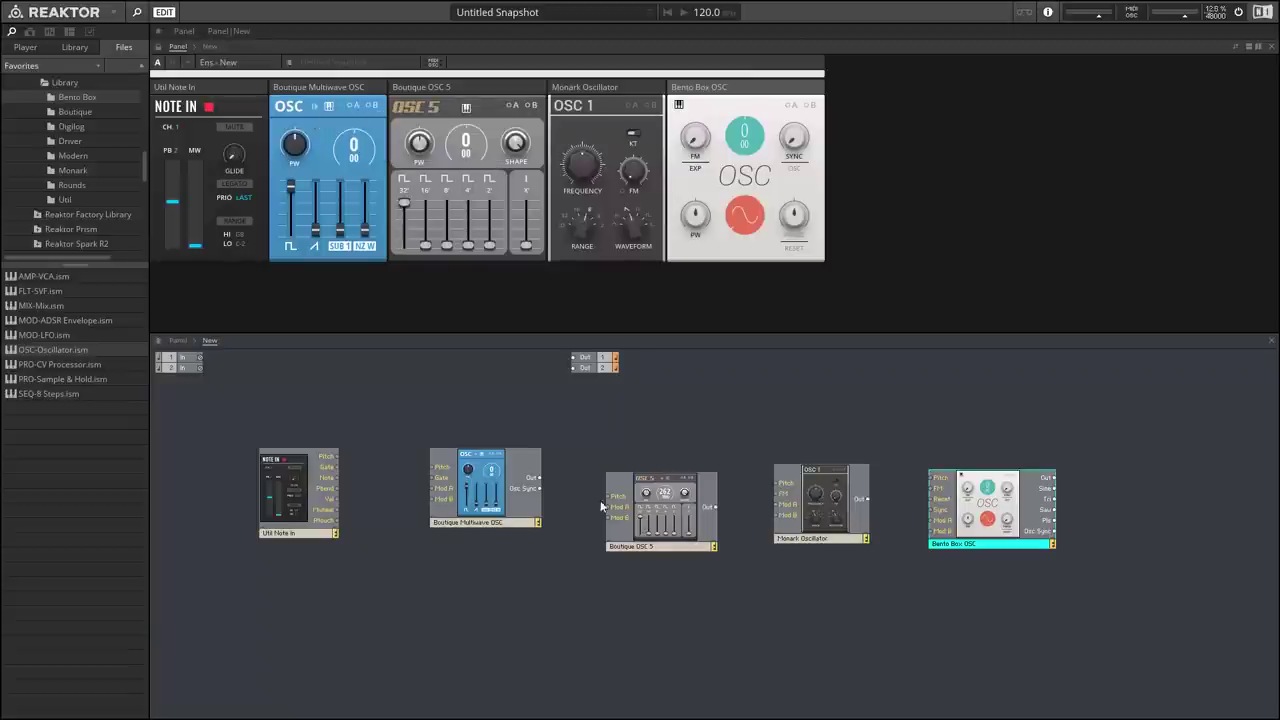
# Wire Note In's Pitch to the Pitch inputs of OSC 5, Monark Oscillator and Bento Box OSC
pyautogui.moveTo(305, 478)
pyautogui.mouseDown()
pyautogui.moveTo(305, 450)
pyautogui.moveTo(380, 441)
pyautogui.moveTo(438, 467)
pyautogui.mouseUp()
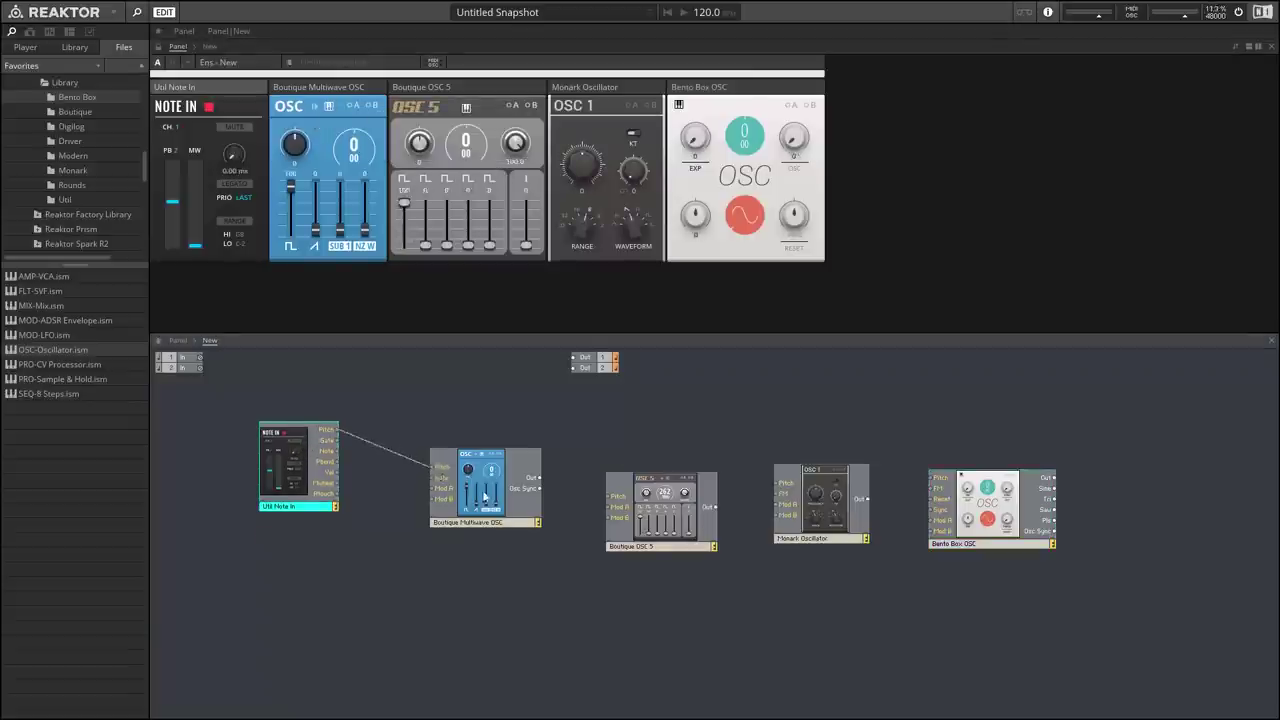
pyautogui.moveTo(335, 430); pyautogui.dragTo(617, 501)
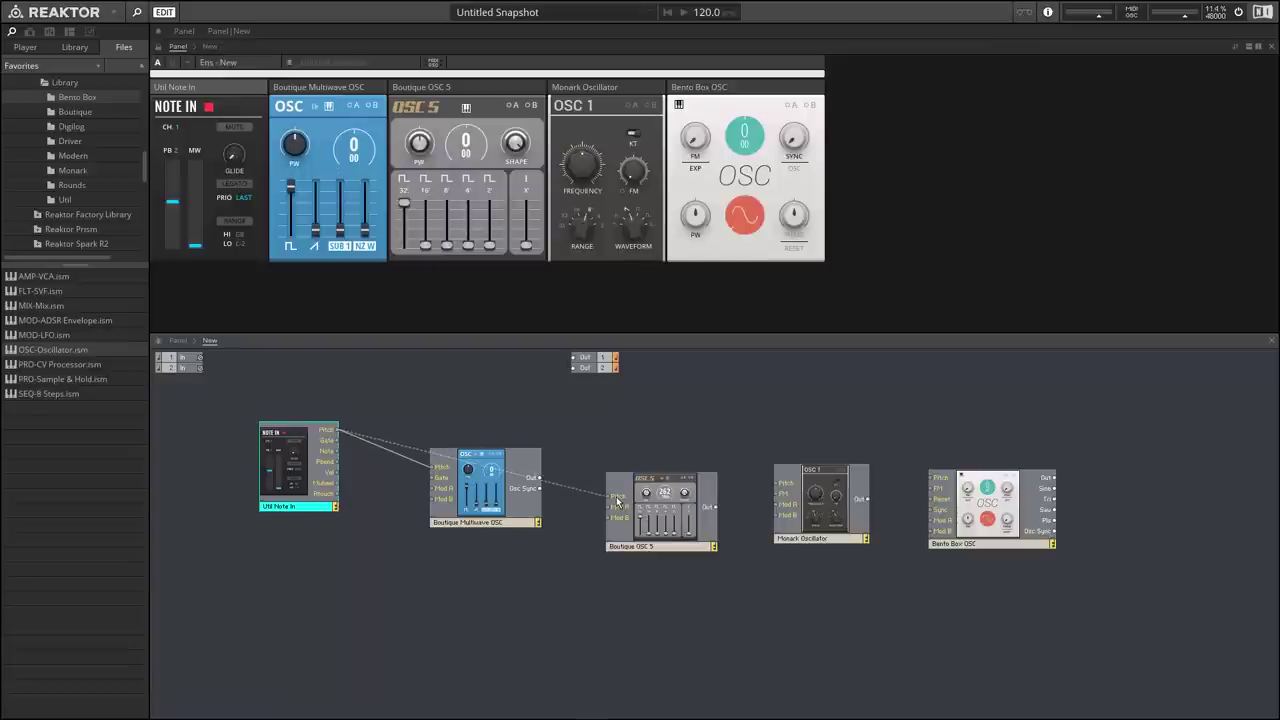
pyautogui.moveTo(335, 430); pyautogui.dragTo(792, 490)
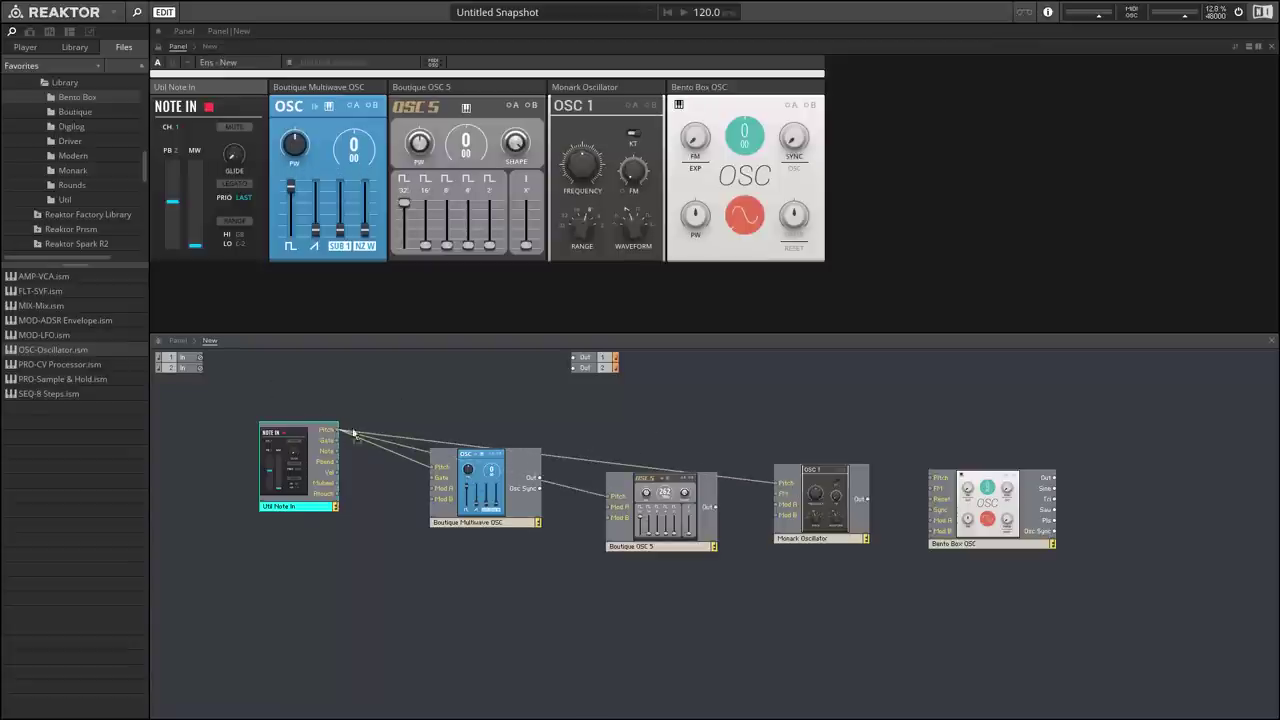
pyautogui.moveTo(353, 432); pyautogui.dragTo(931, 477)
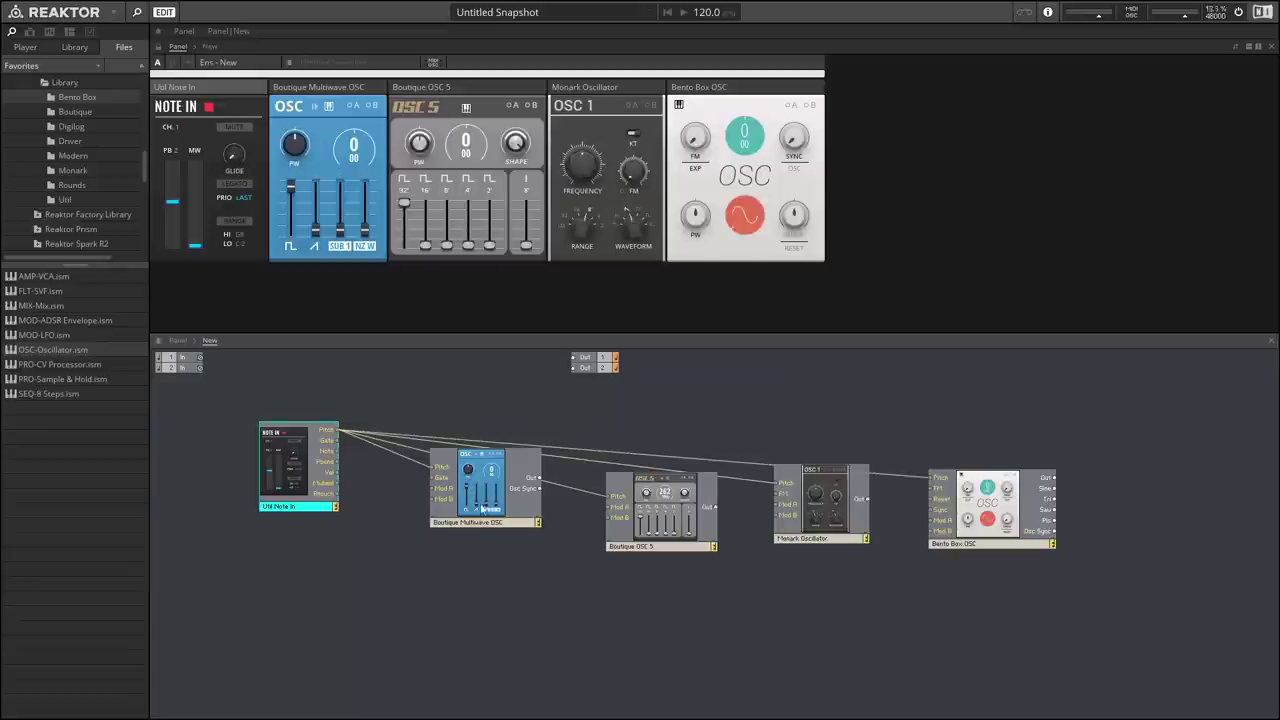
# Stack Multiwave OSC, OSC 5 and Monark Oscillator in a column and shift the group up
pyautogui.moveTo(483, 508); pyautogui.dragTo(433, 470)
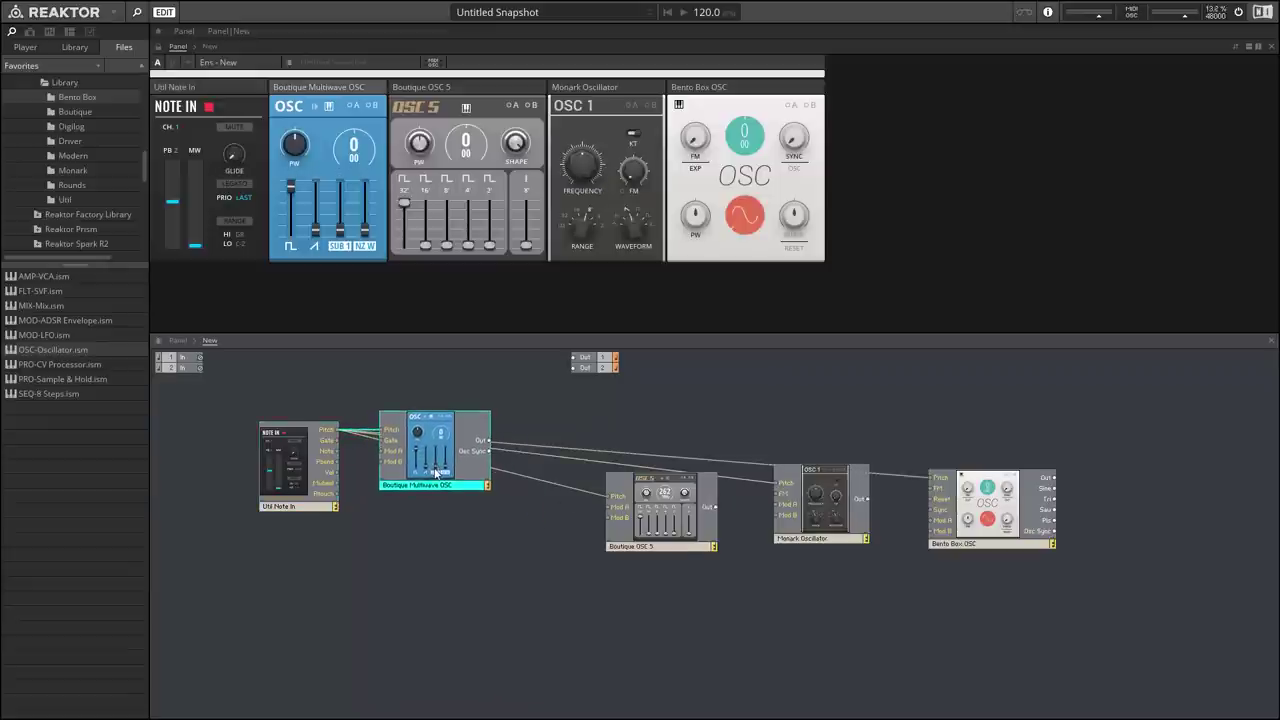
pyautogui.moveTo(690, 543); pyautogui.dragTo(463, 563)
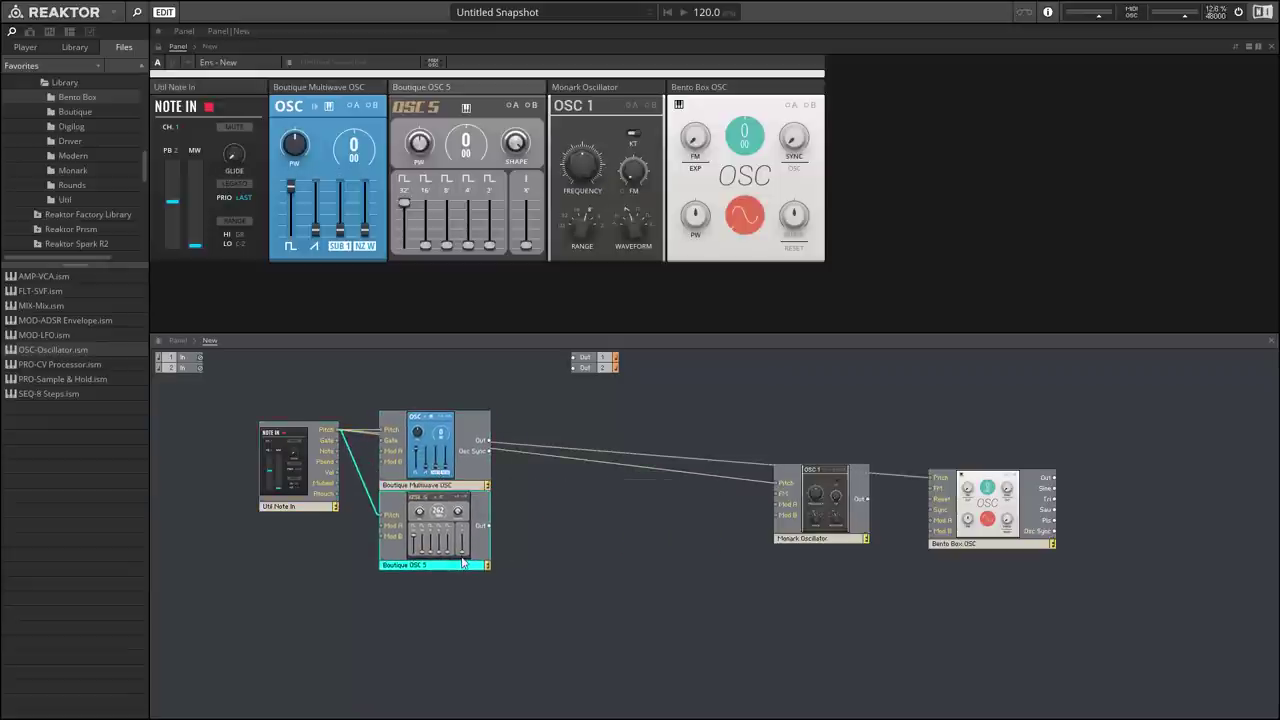
pyautogui.moveTo(815, 534); pyautogui.dragTo(435, 643)
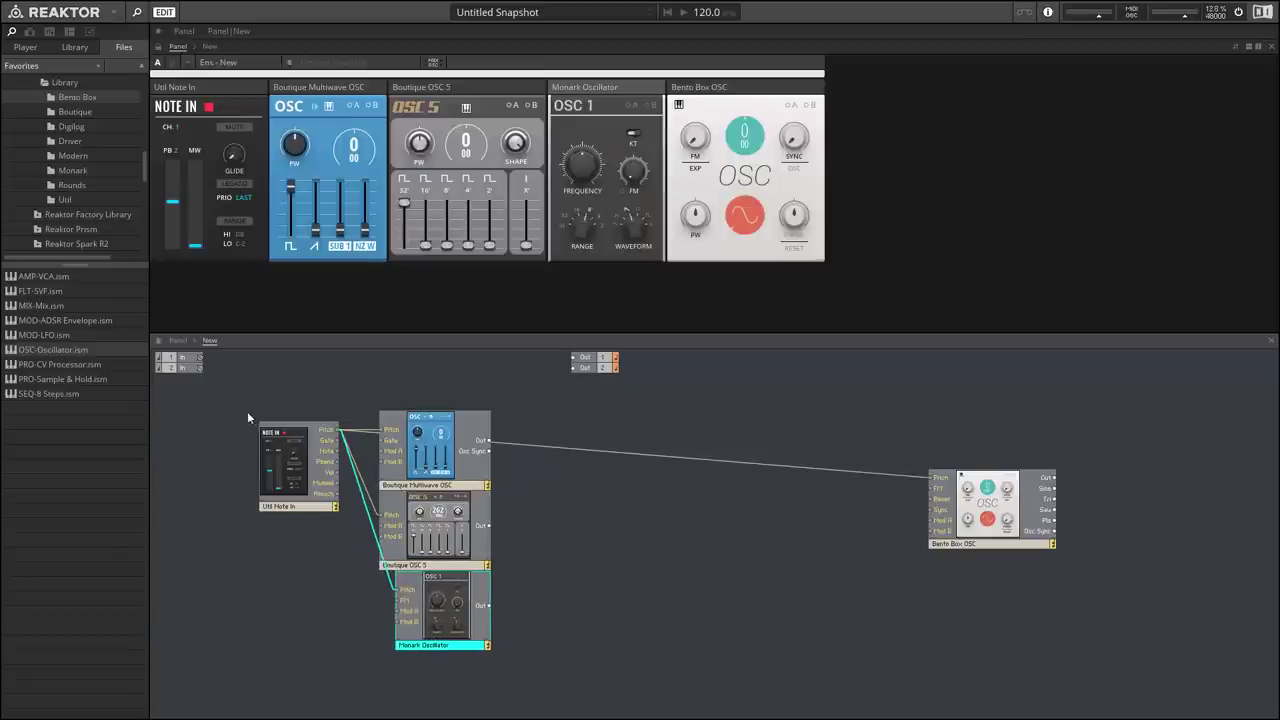
pyautogui.moveTo(194, 396); pyautogui.dragTo(1000, 658)
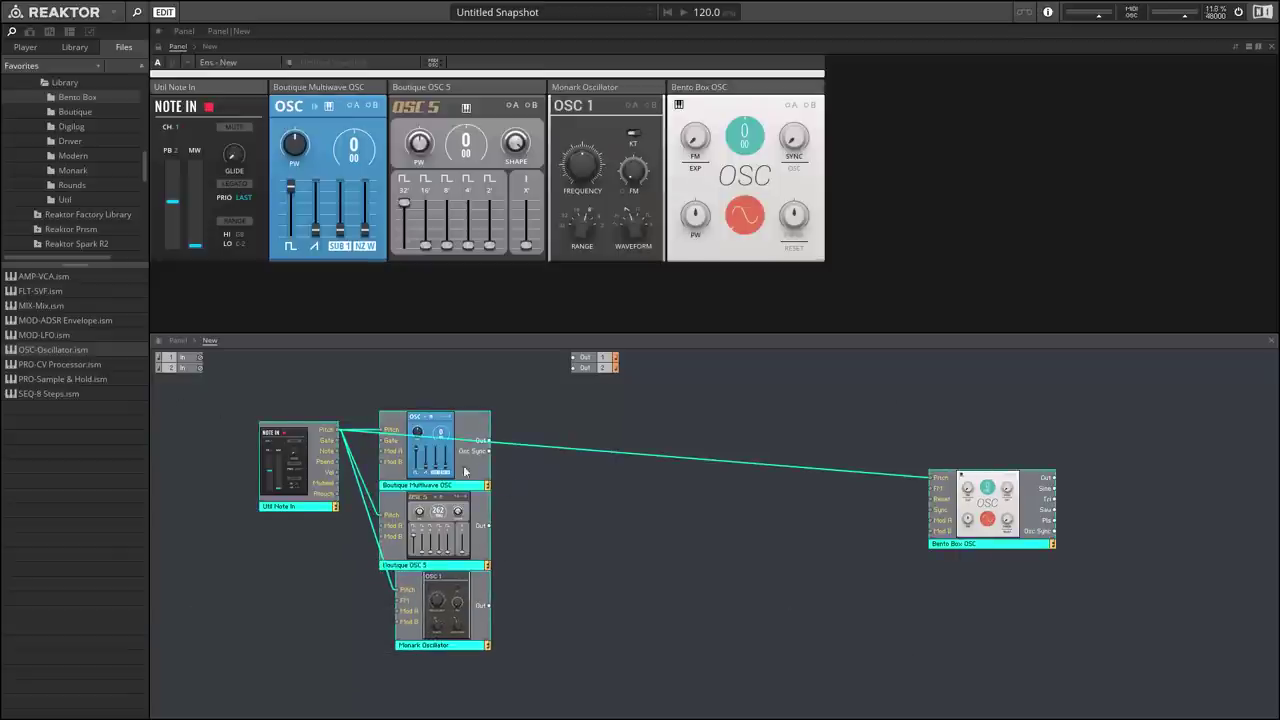
pyautogui.moveTo(464, 471); pyautogui.dragTo(477, 423)
pyautogui.click(775, 522)
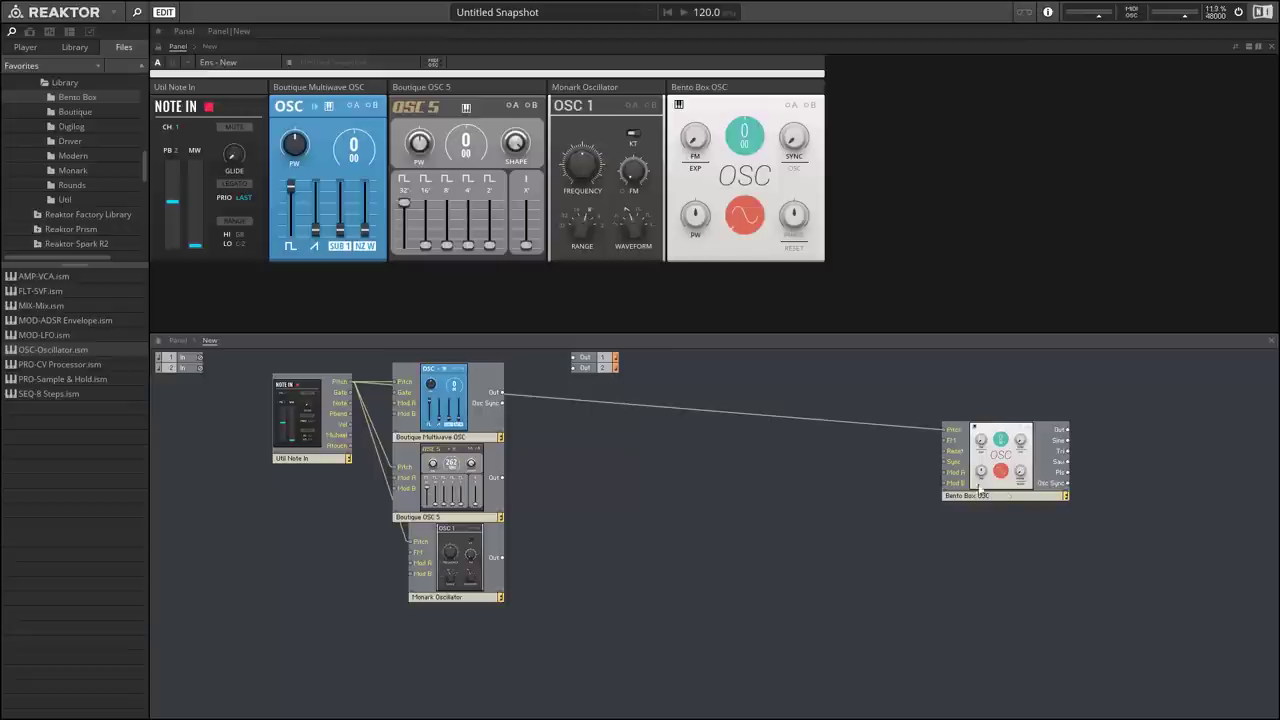
# Move the Bento Box OSC below the Monark Oscillator and shift Note In left
pyautogui.moveTo(1005, 496); pyautogui.dragTo(446, 680)
pyautogui.moveTo(328, 460); pyautogui.dragTo(288, 460)
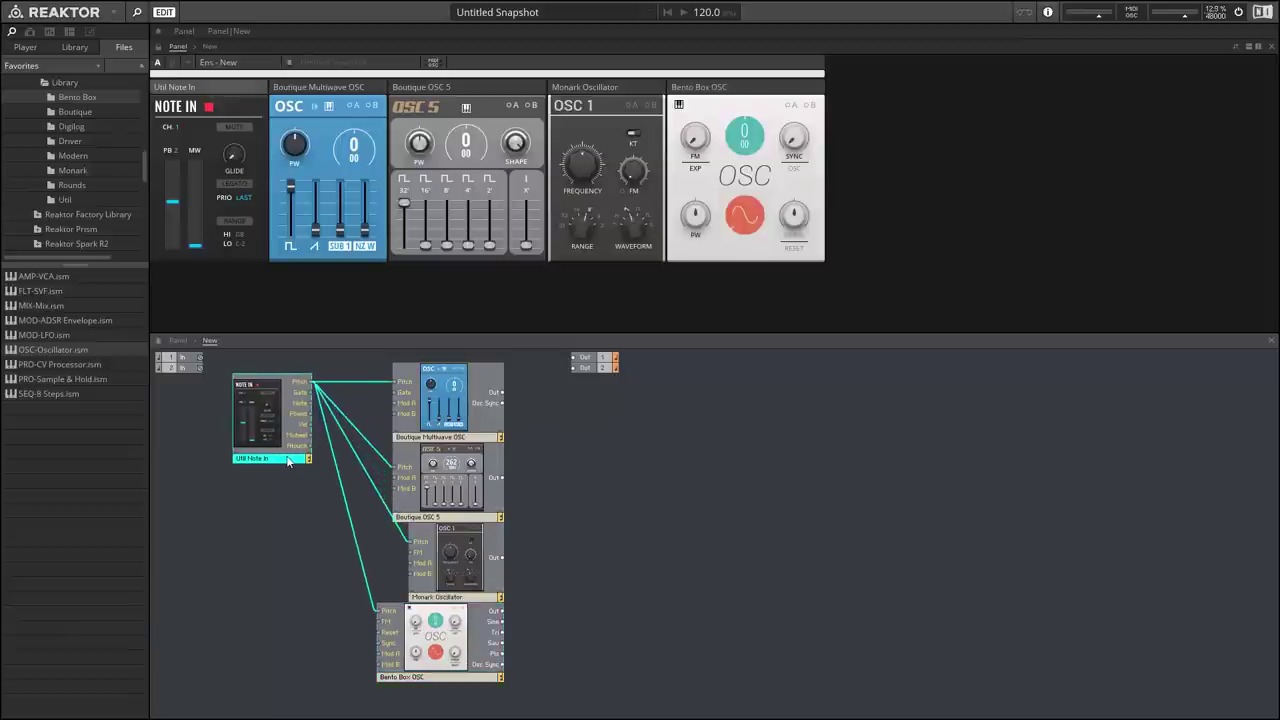
pyautogui.click(290, 543)
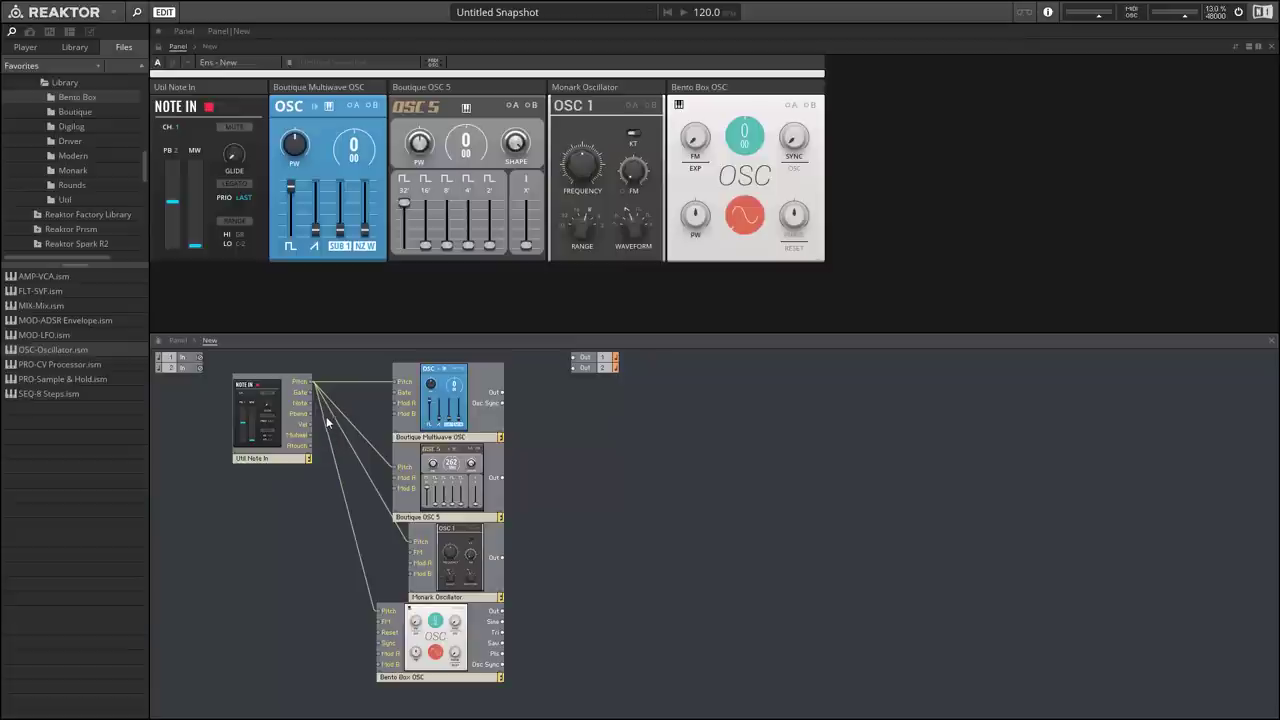
# Wire Note In's Gate to the Multiwave OSC Gate and the Bento Box OSC Reset input
pyautogui.moveTo(306, 395); pyautogui.dragTo(414, 395)
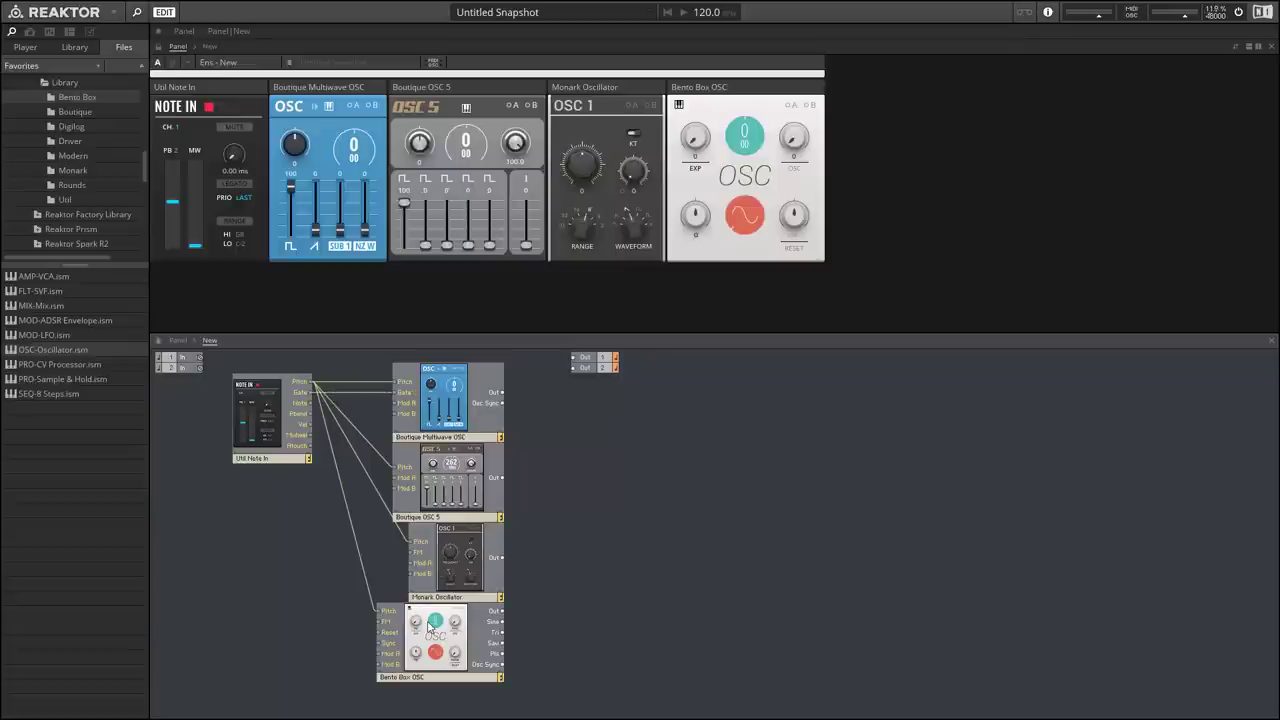
pyautogui.moveTo(430, 624)
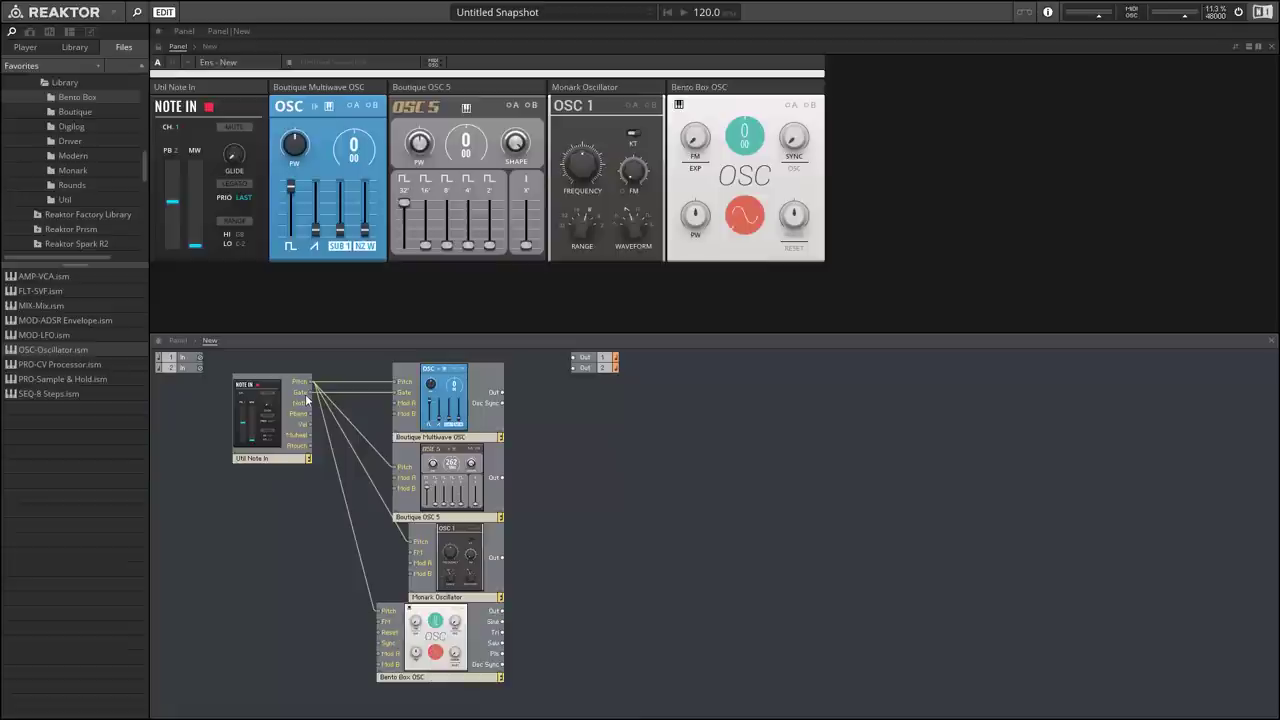
pyautogui.moveTo(307, 398); pyautogui.dragTo(378, 637)
pyautogui.moveTo(264, 458); pyautogui.dragTo(248, 457)
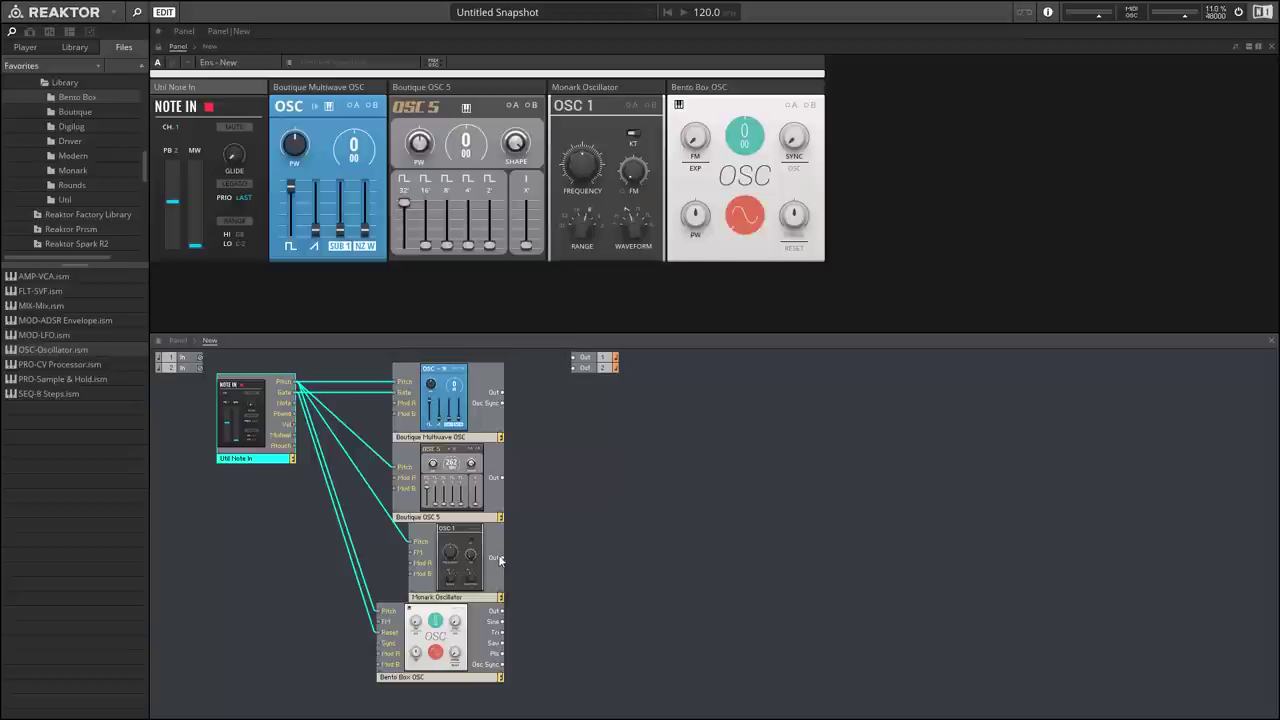
# Patch the Monark Oscillator output toward Bento Box FM and nudge Note In slightly right
pyautogui.moveTo(500, 560); pyautogui.dragTo(384, 622)
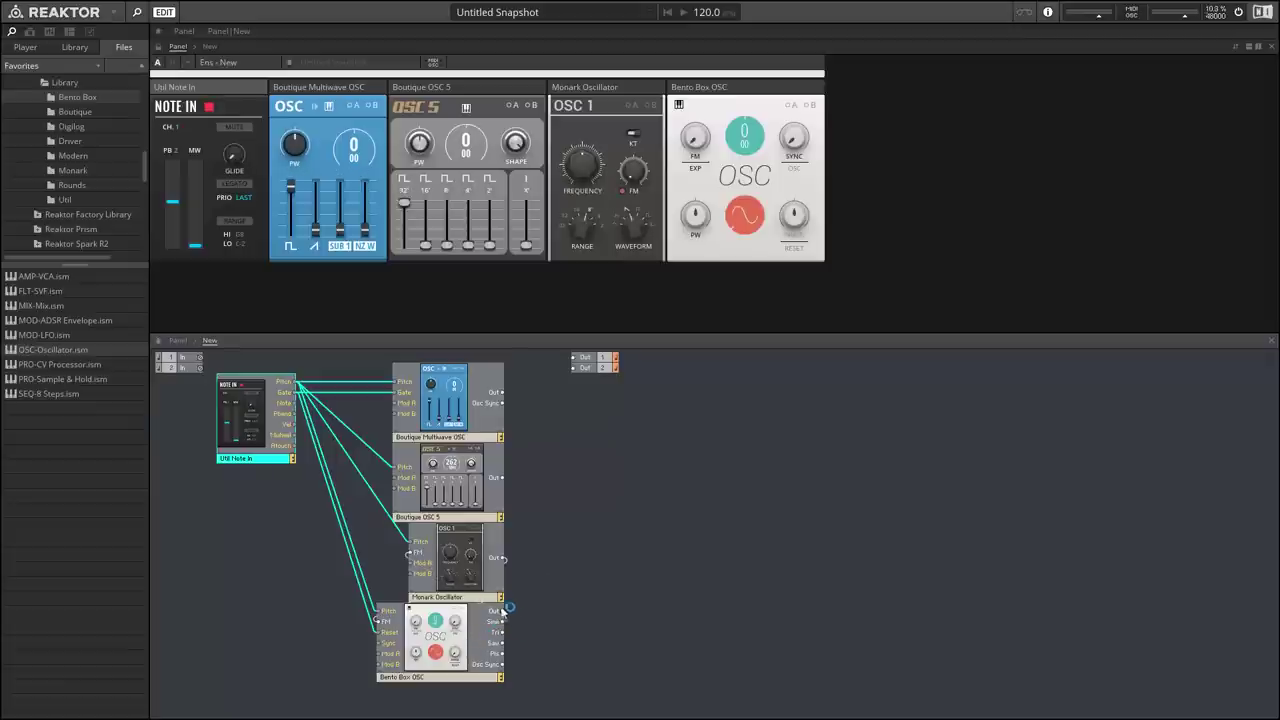
pyautogui.moveTo(262, 429); pyautogui.dragTo(276, 429)
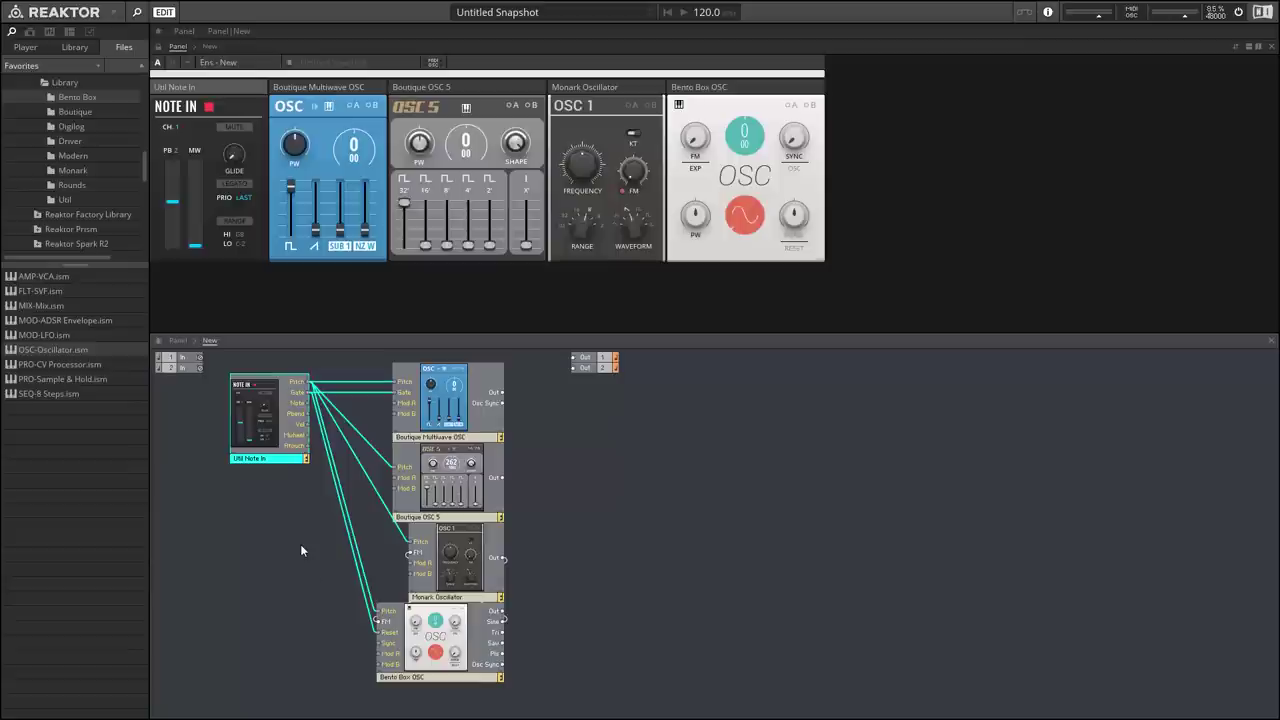
# Add the Bento Box Mix block beside the oscillators and enlarge the panel area
pyautogui.click(598, 448)
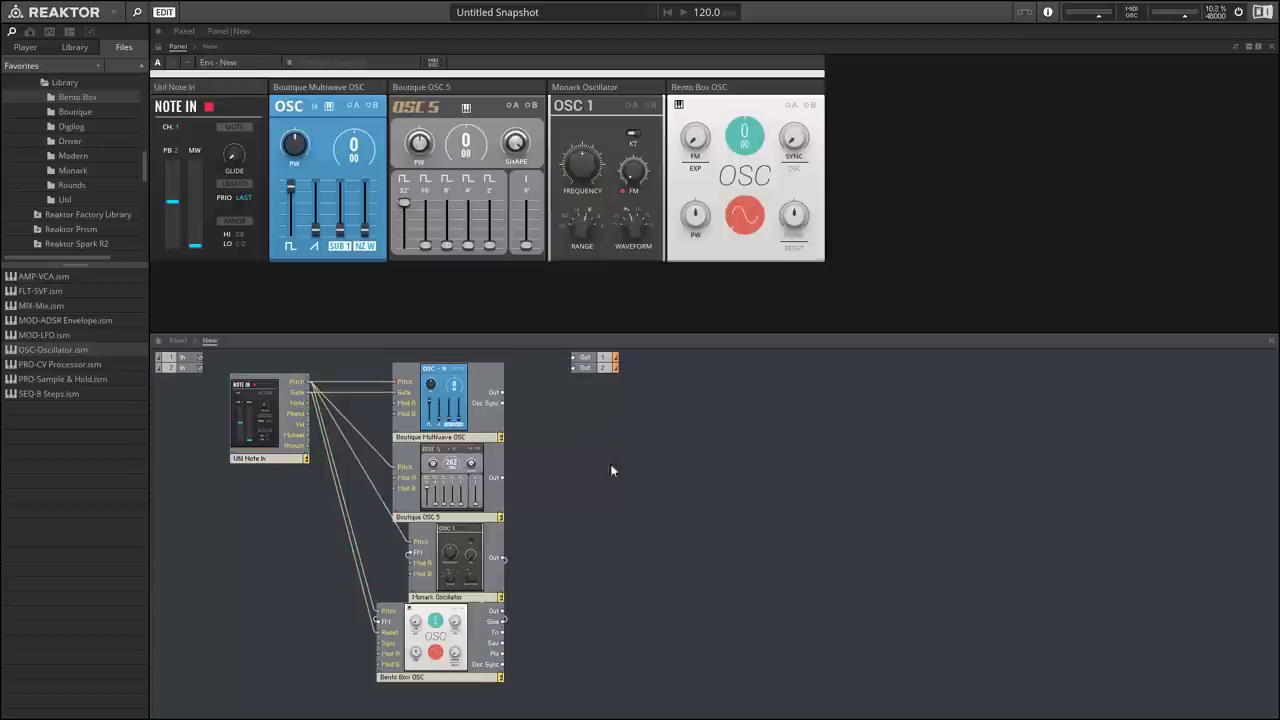
pyautogui.rightClick(615, 413)
pyautogui.moveTo(670, 423)
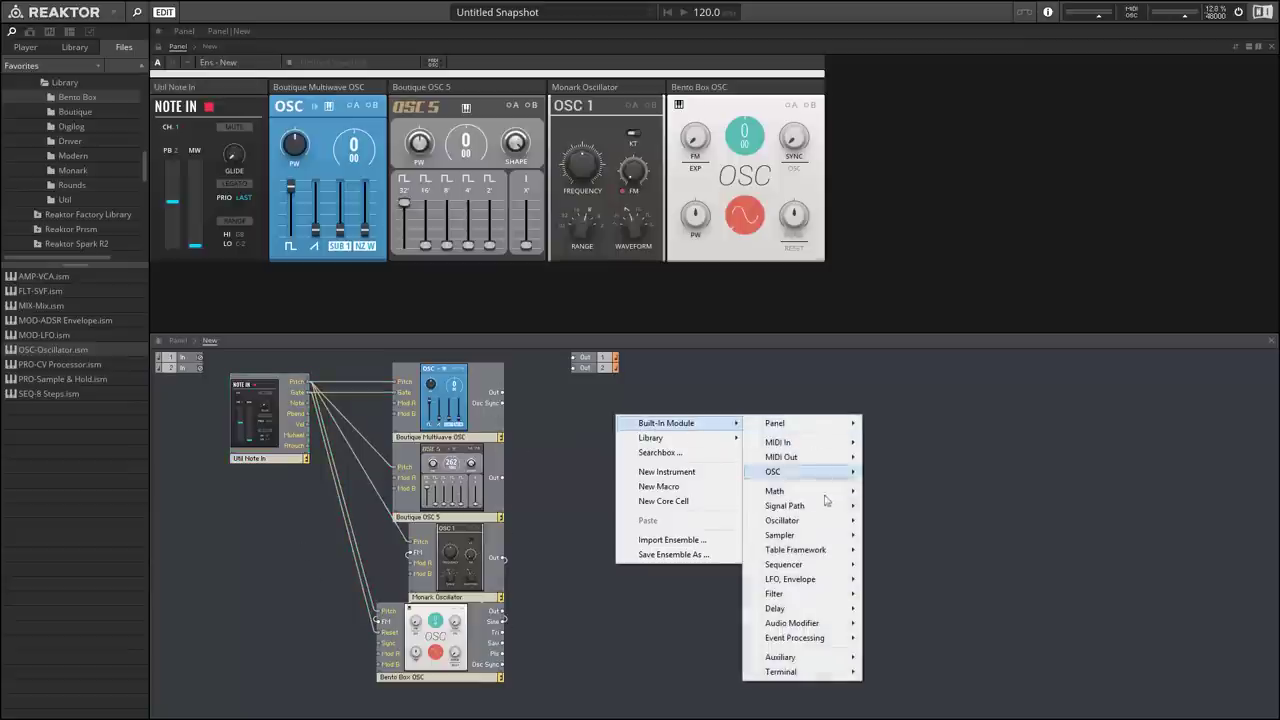
pyautogui.click(19, 201)
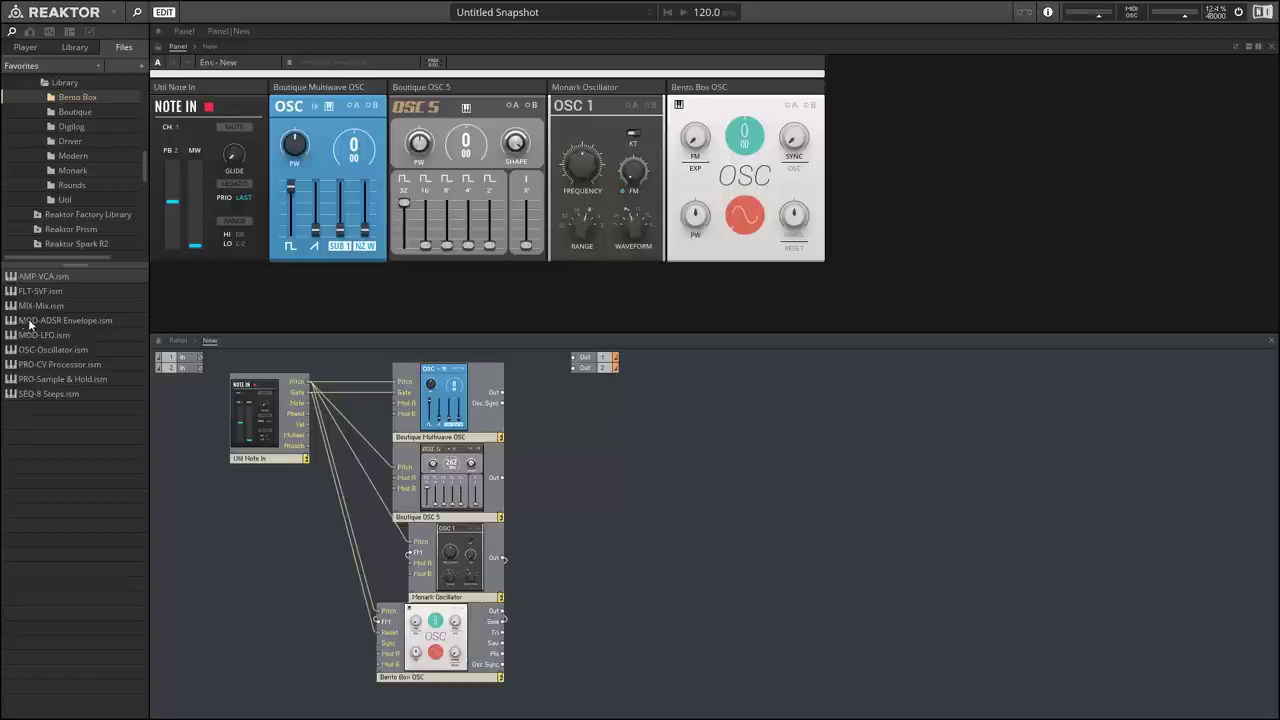
pyautogui.moveTo(31, 308); pyautogui.dragTo(665, 480)
pyautogui.moveTo(710, 525); pyautogui.dragTo(627, 498)
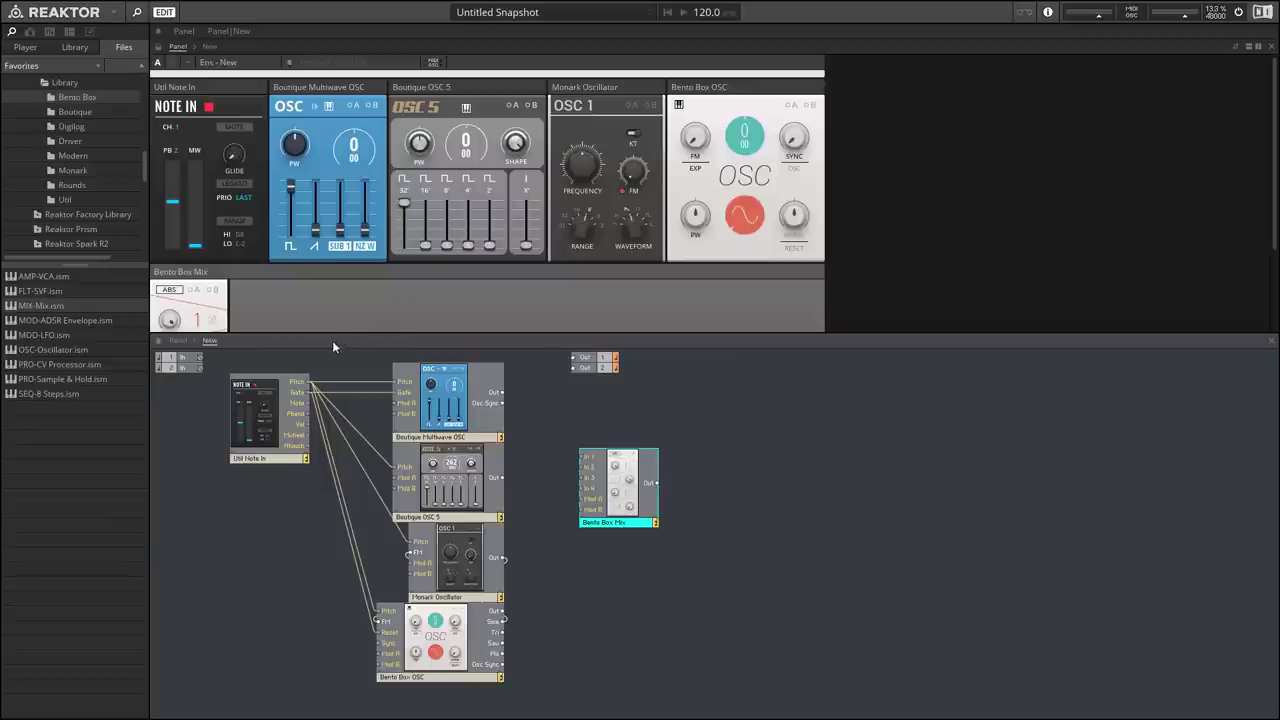
pyautogui.moveTo(329, 331)
pyautogui.mouseDown()
pyautogui.moveTo(323, 368)
pyautogui.moveTo(328, 353)
pyautogui.mouseUp()
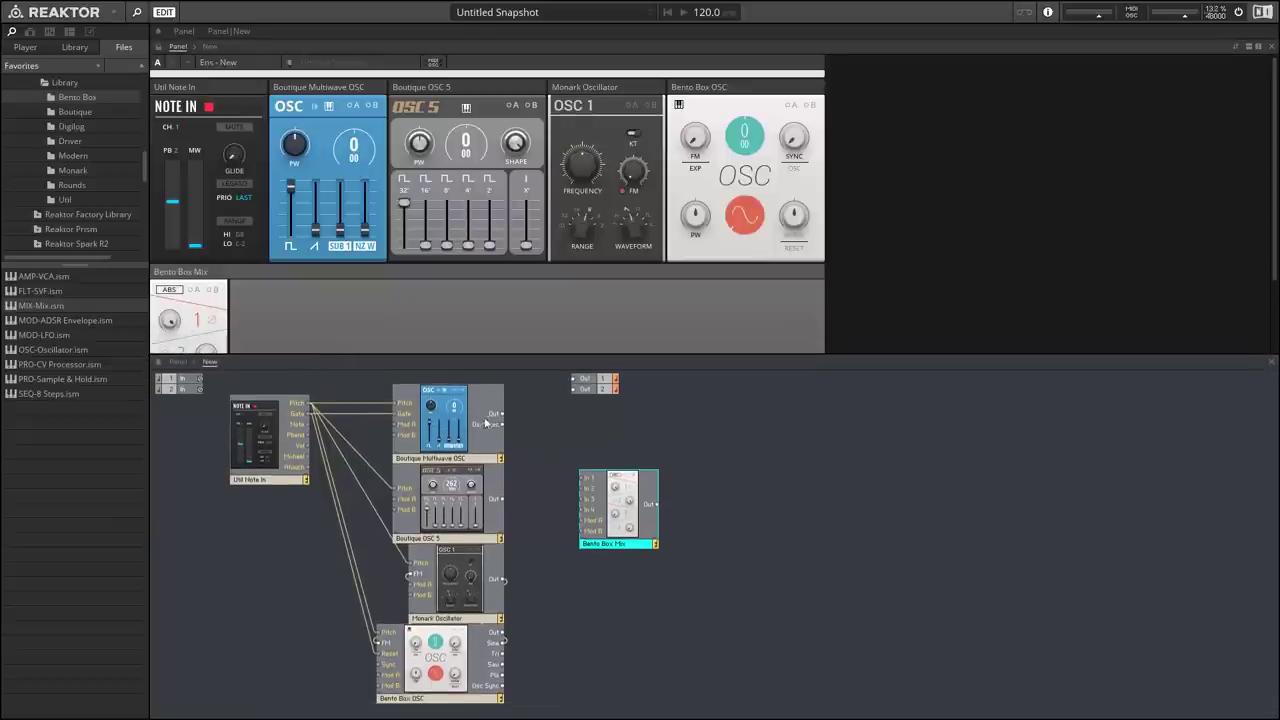
# Connect the four oscillator outputs to Mix In 1–4 and Mix Out to the Out module
pyautogui.moveTo(502, 413); pyautogui.dragTo(583, 477)
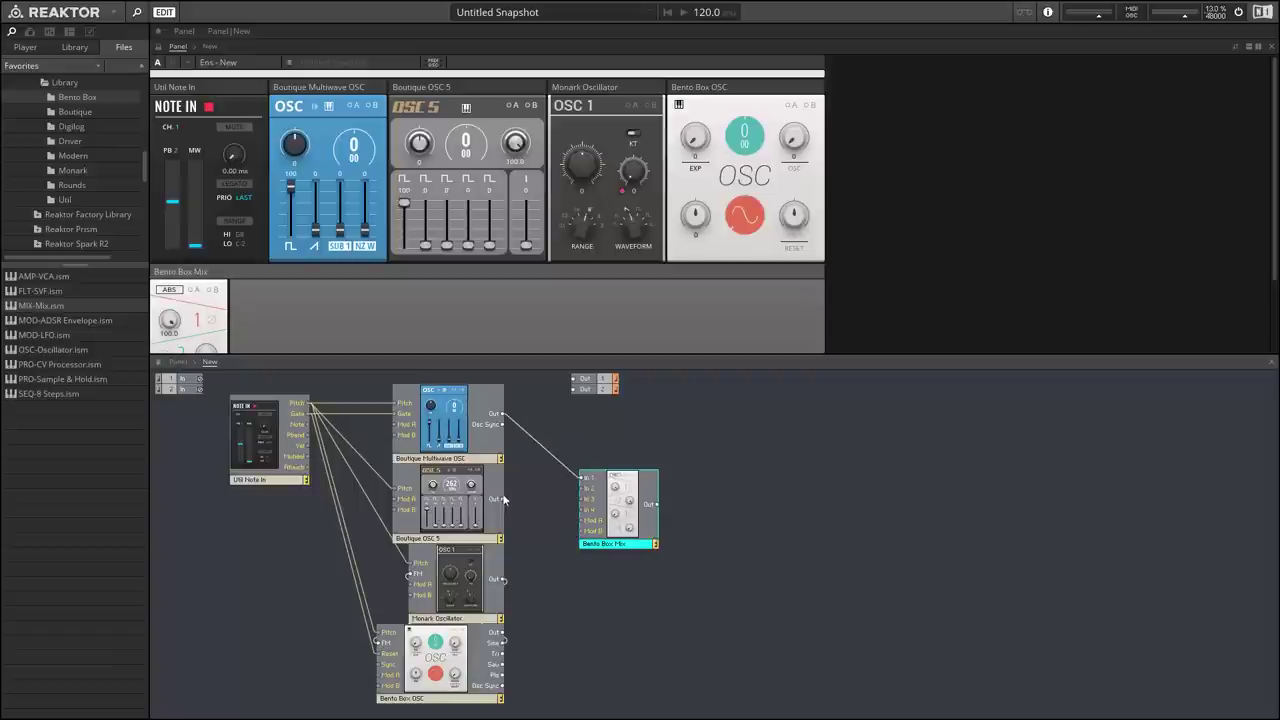
pyautogui.moveTo(503, 498); pyautogui.dragTo(583, 488)
pyautogui.moveTo(503, 579); pyautogui.dragTo(583, 499)
pyautogui.moveTo(504, 634); pyautogui.dragTo(556, 458)
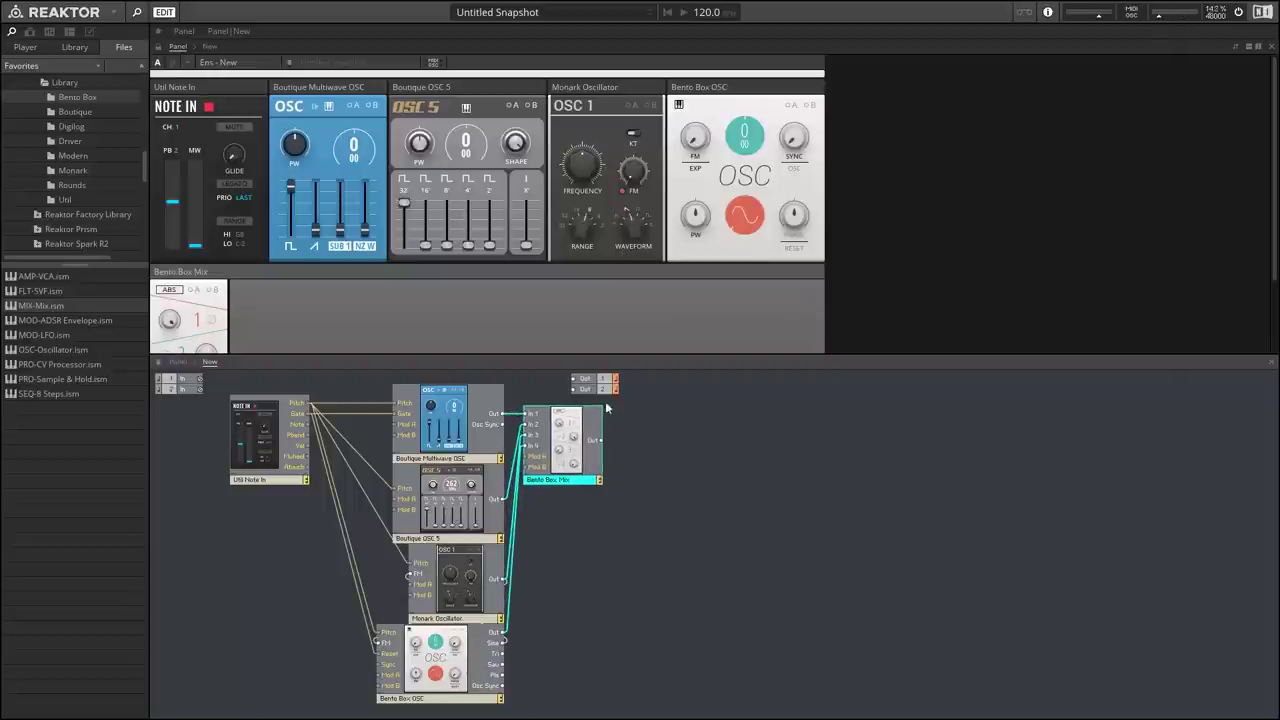
pyautogui.moveTo(601, 440); pyautogui.dragTo(571, 387)
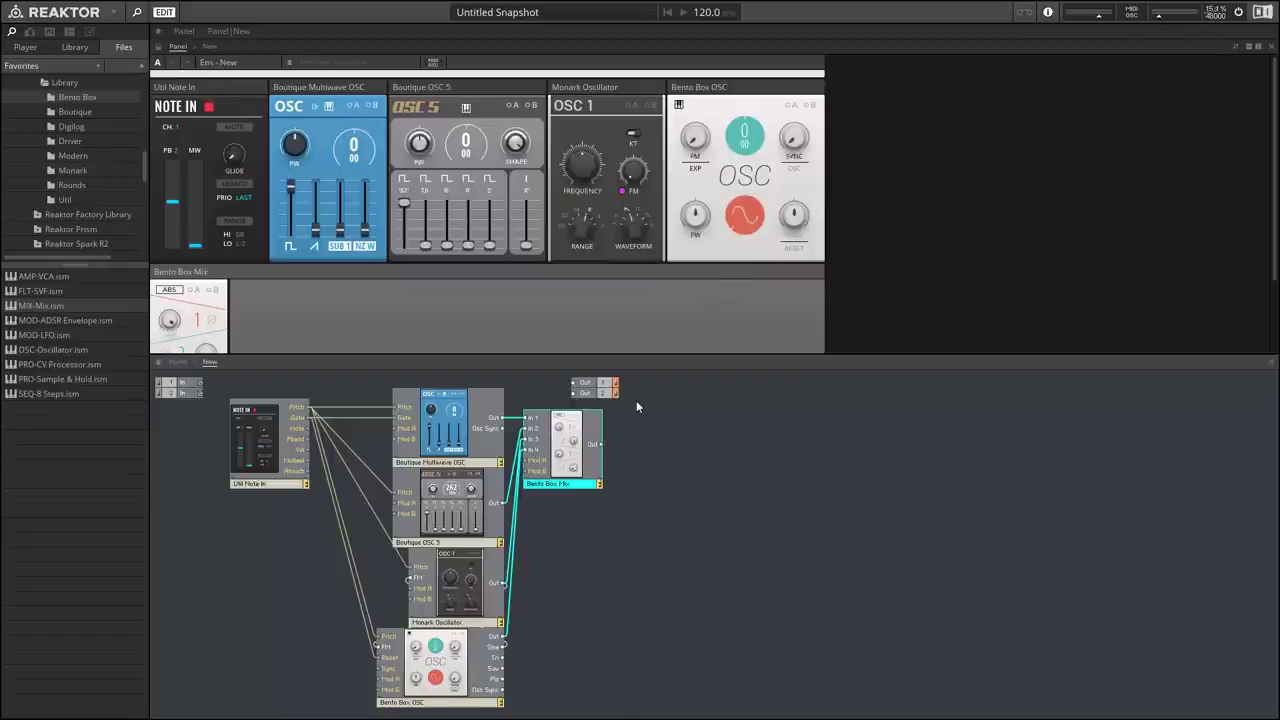
pyautogui.moveTo(605, 388); pyautogui.dragTo(625, 390)
pyautogui.moveTo(714, 418); pyautogui.dragTo(811, 444)
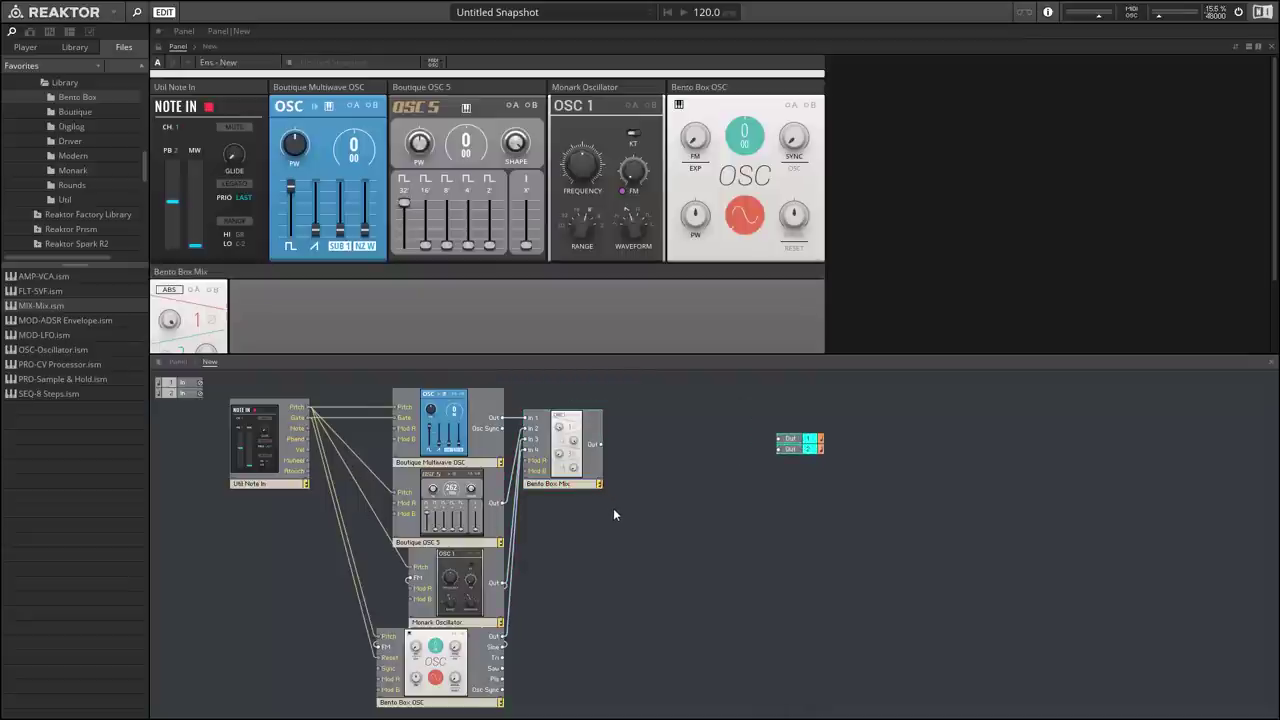
pyautogui.click(443, 655)
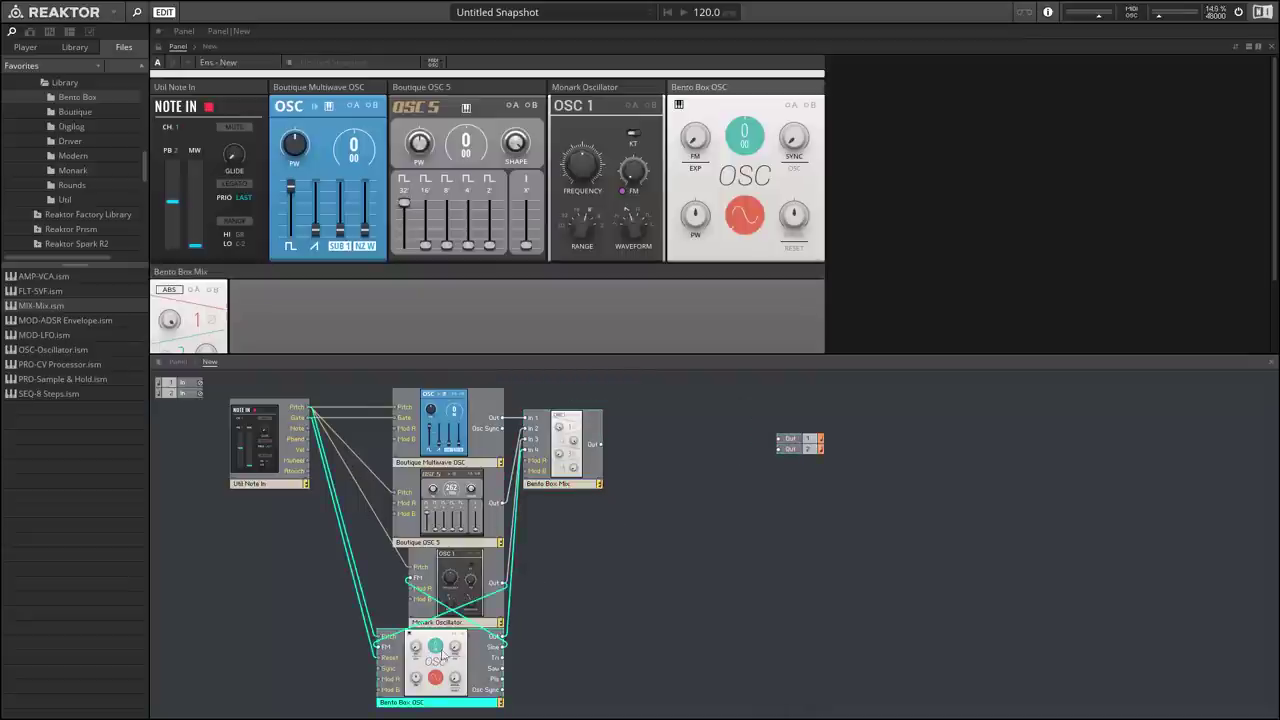
pyautogui.click(604, 597)
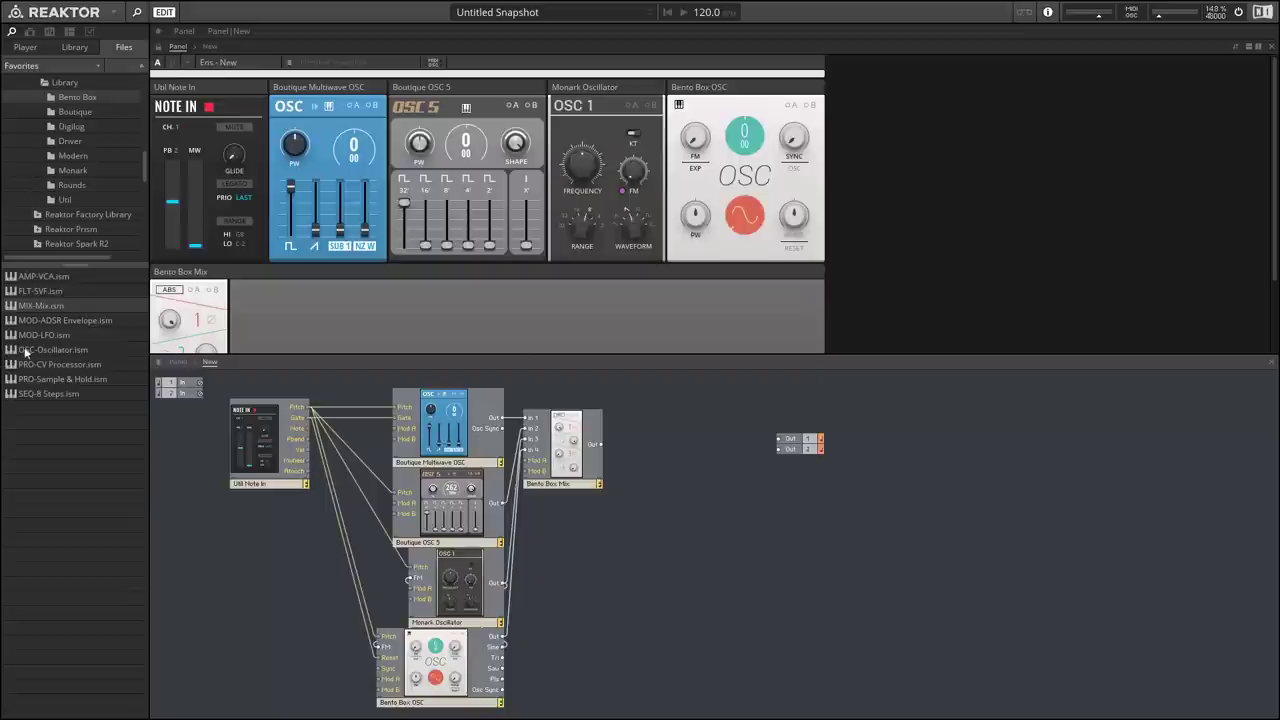
# Add the Bento Box VCA and ADSR blocks, placing the ADSR beside the VCA
pyautogui.click(35, 279)
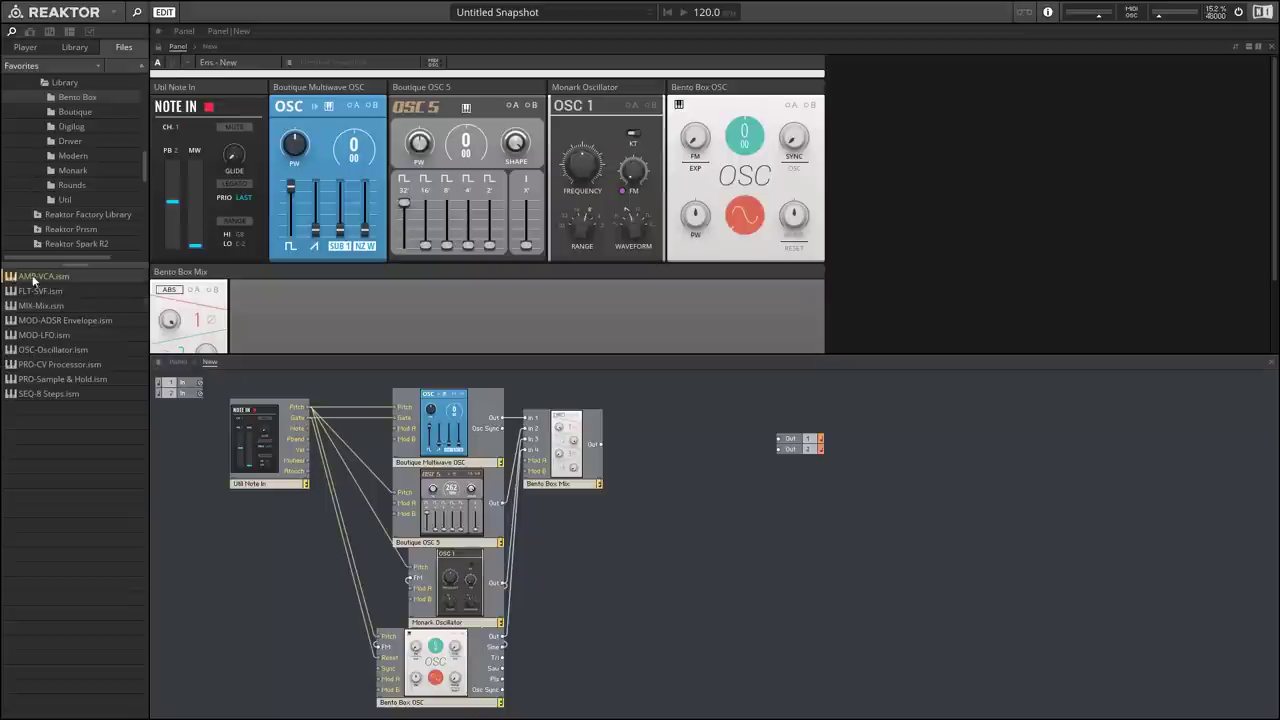
pyautogui.moveTo(35, 279); pyautogui.dragTo(758, 518)
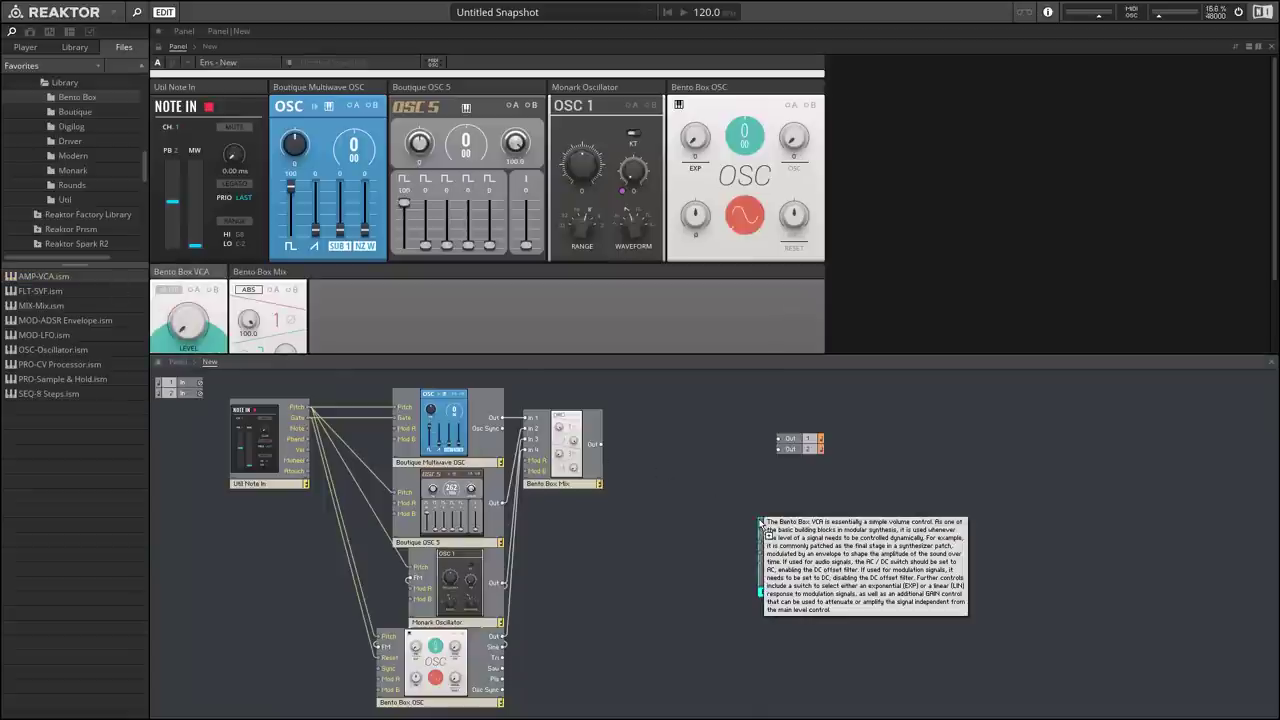
pyautogui.click(28, 323)
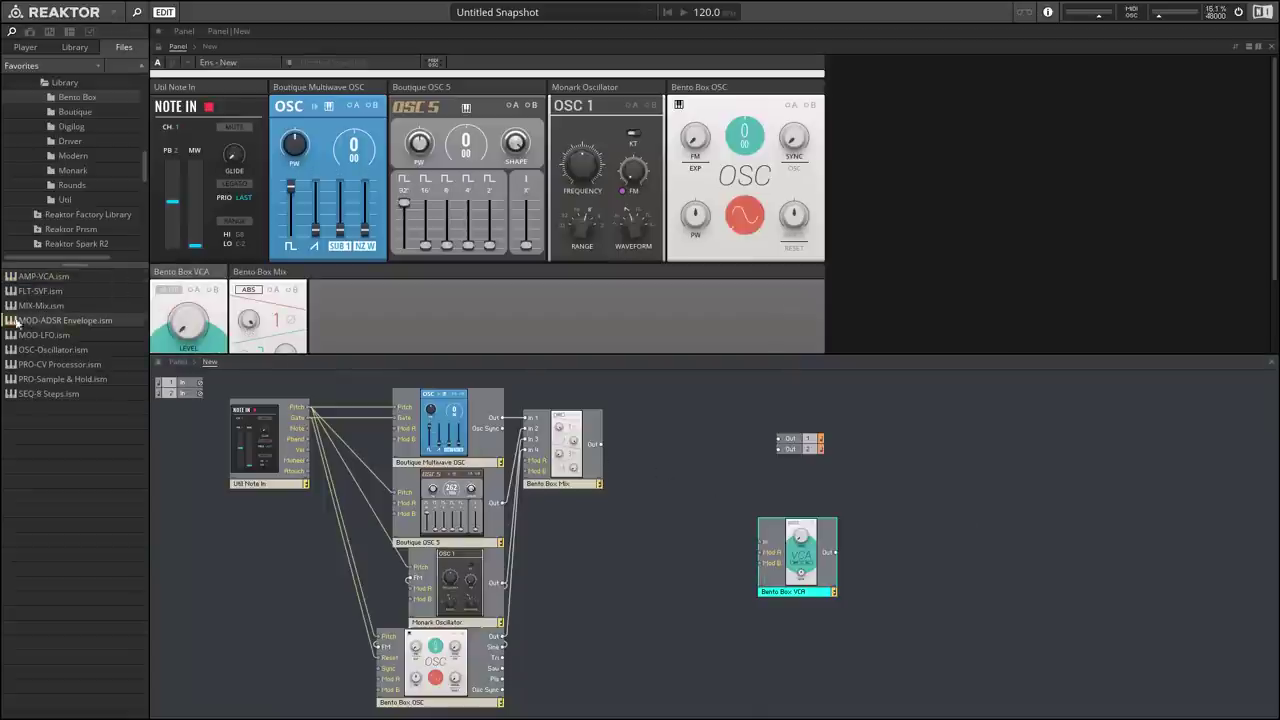
pyautogui.moveTo(28, 325); pyautogui.dragTo(688, 551)
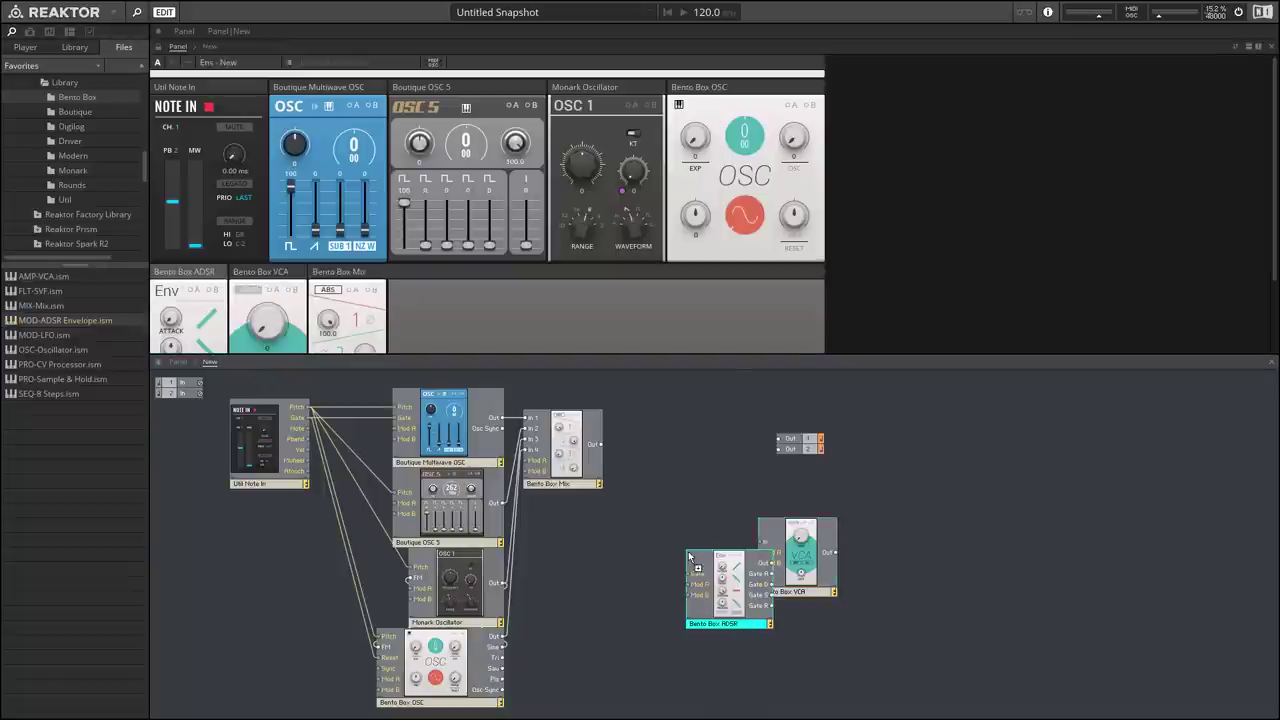
pyautogui.moveTo(745, 612); pyautogui.dragTo(707, 588)
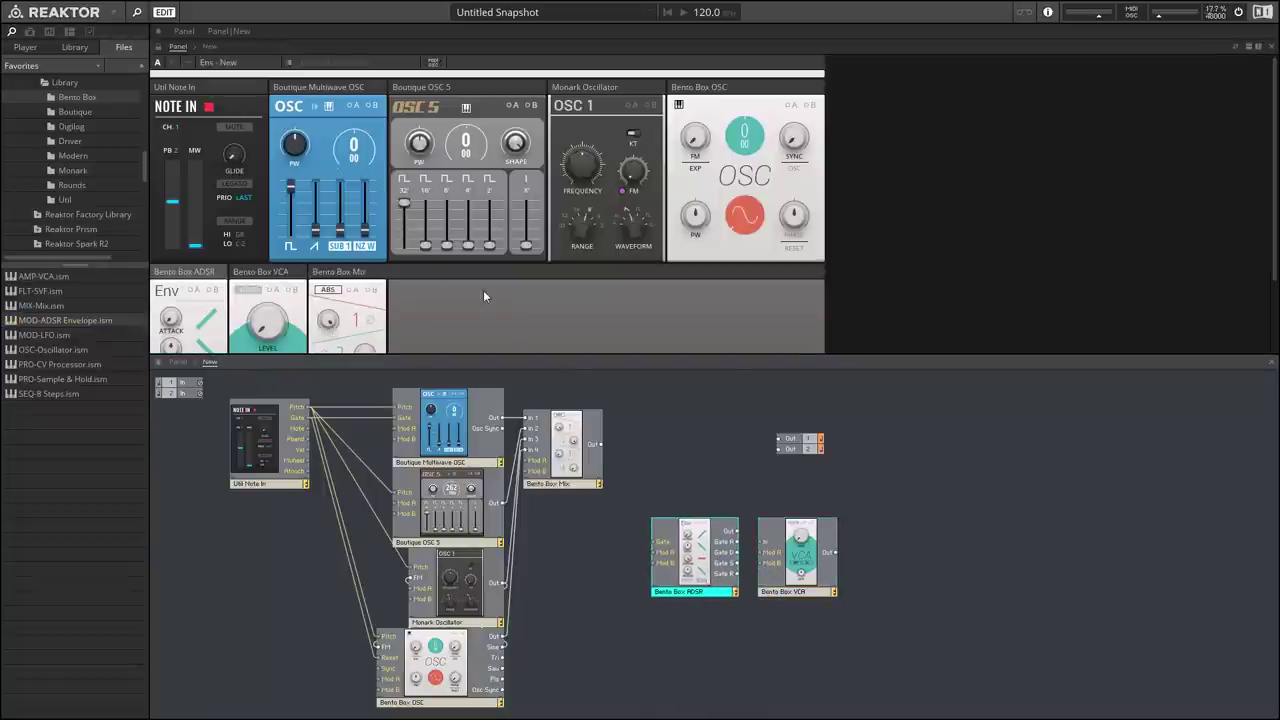
# Reorder the panel row to Mix, ADSR, VCA
pyautogui.scroll(-3, 483, 290)
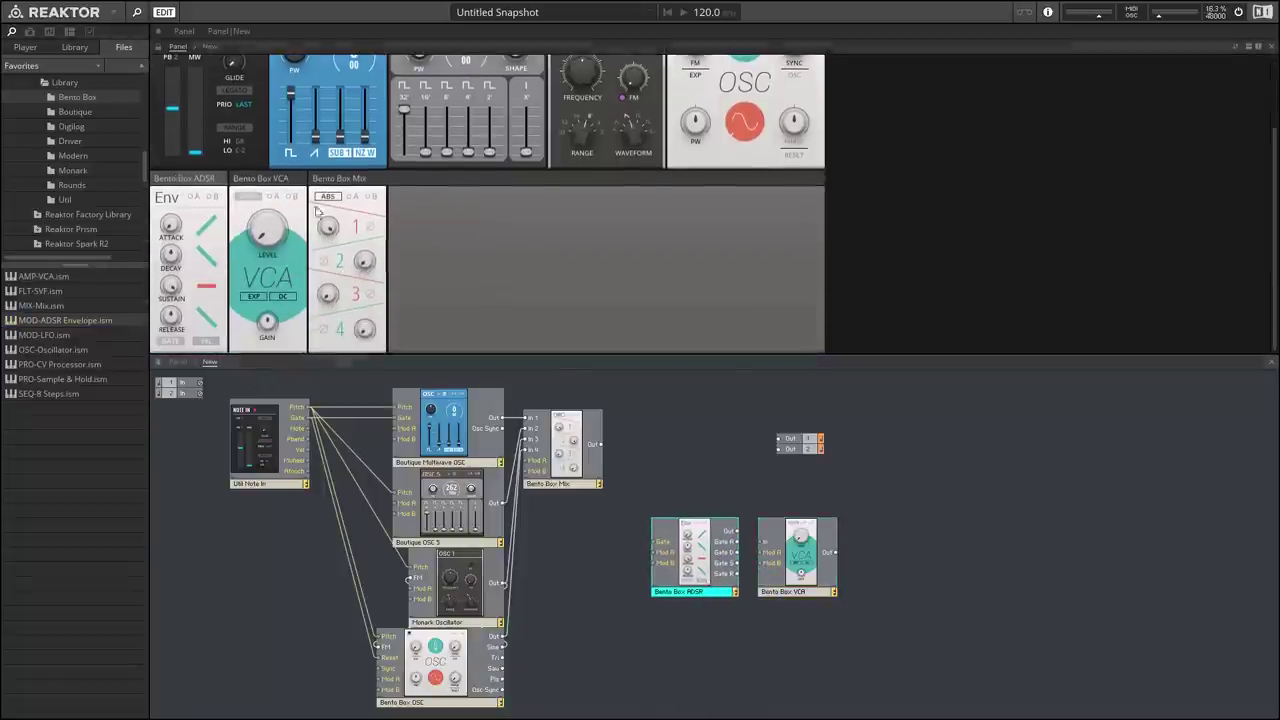
pyautogui.moveTo(316, 209); pyautogui.dragTo(210, 183)
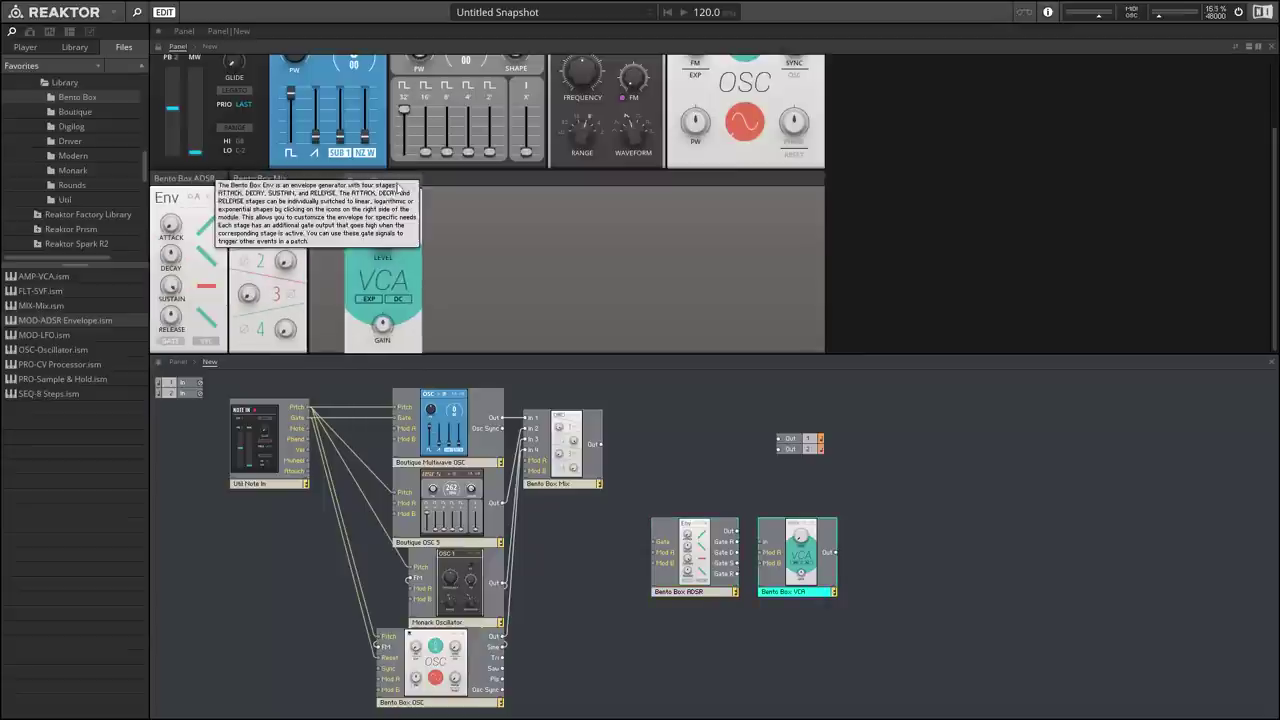
pyautogui.moveTo(333, 184); pyautogui.dragTo(100, 179)
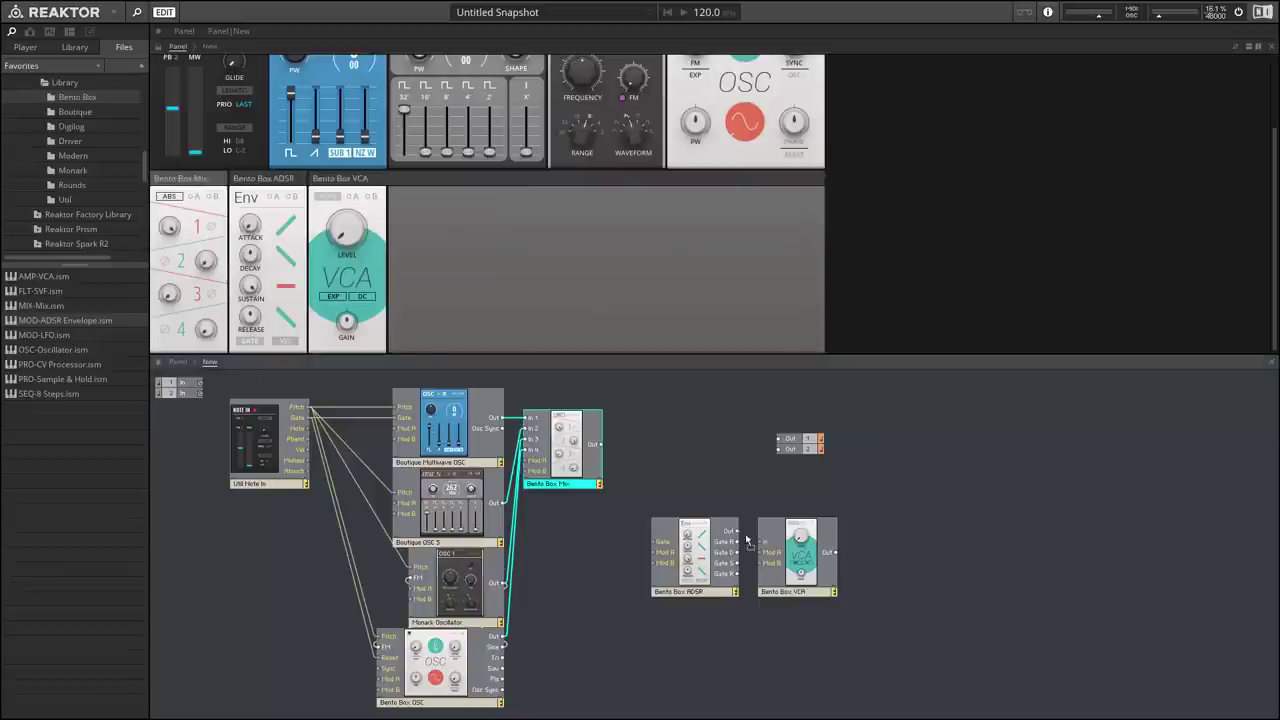
# Connect the ADSR output to the VCA's Mod A input and enable modulation A
pyautogui.moveTo(738, 531); pyautogui.dragTo(798, 556)
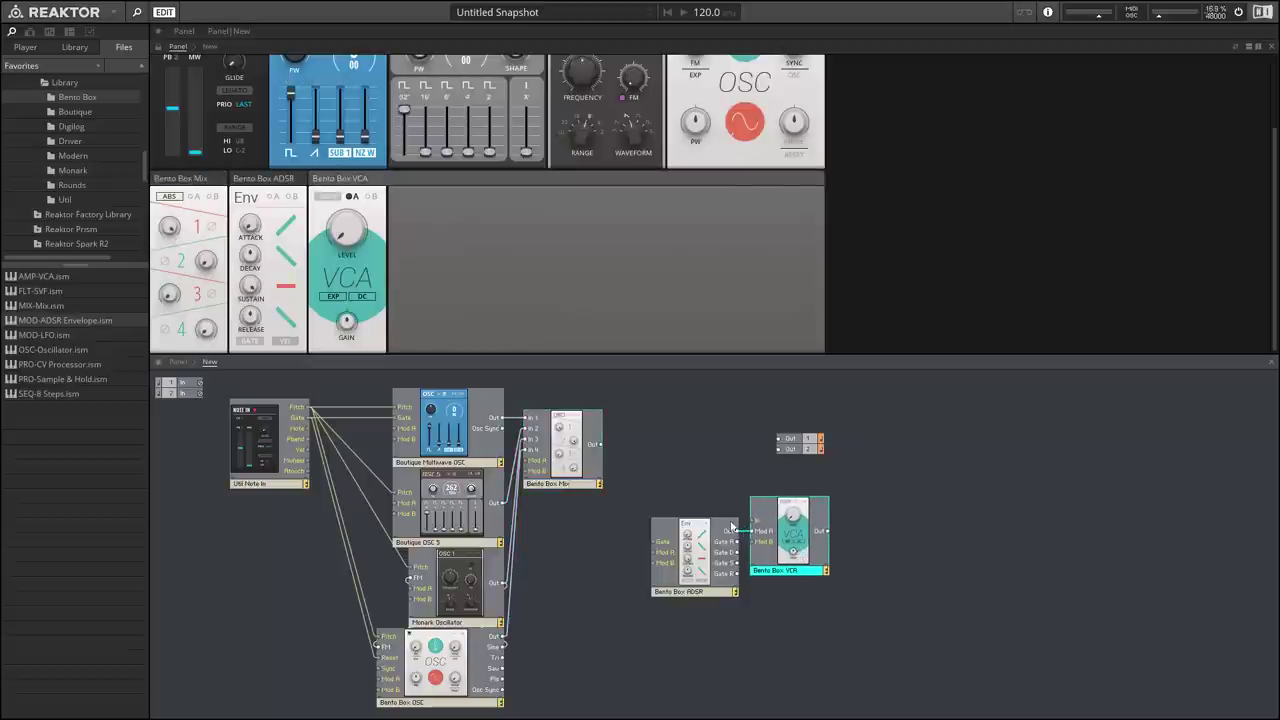
pyautogui.moveTo(795, 488); pyautogui.dragTo(647, 566)
pyautogui.click(352, 197)
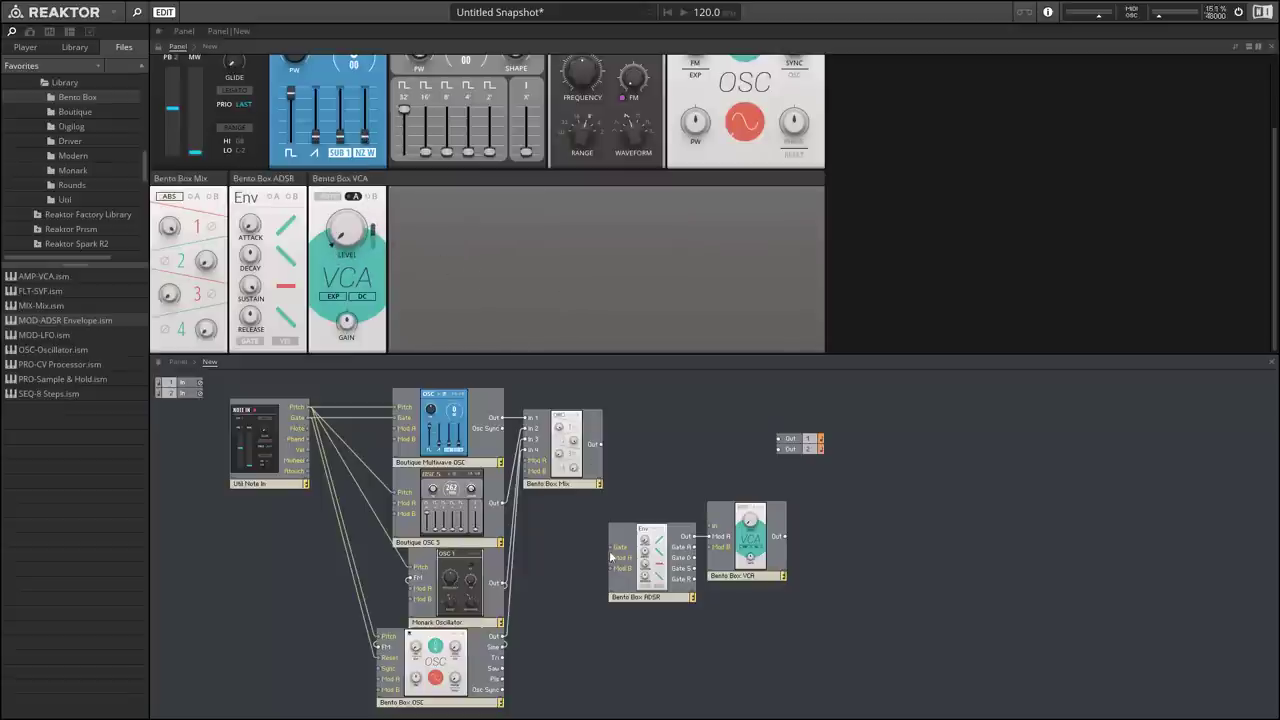
# Gate the ADSR from Note In and set its attack to 32.7 ms
pyautogui.click(521, 530)
pyautogui.moveTo(521, 530); pyautogui.dragTo(617, 551)
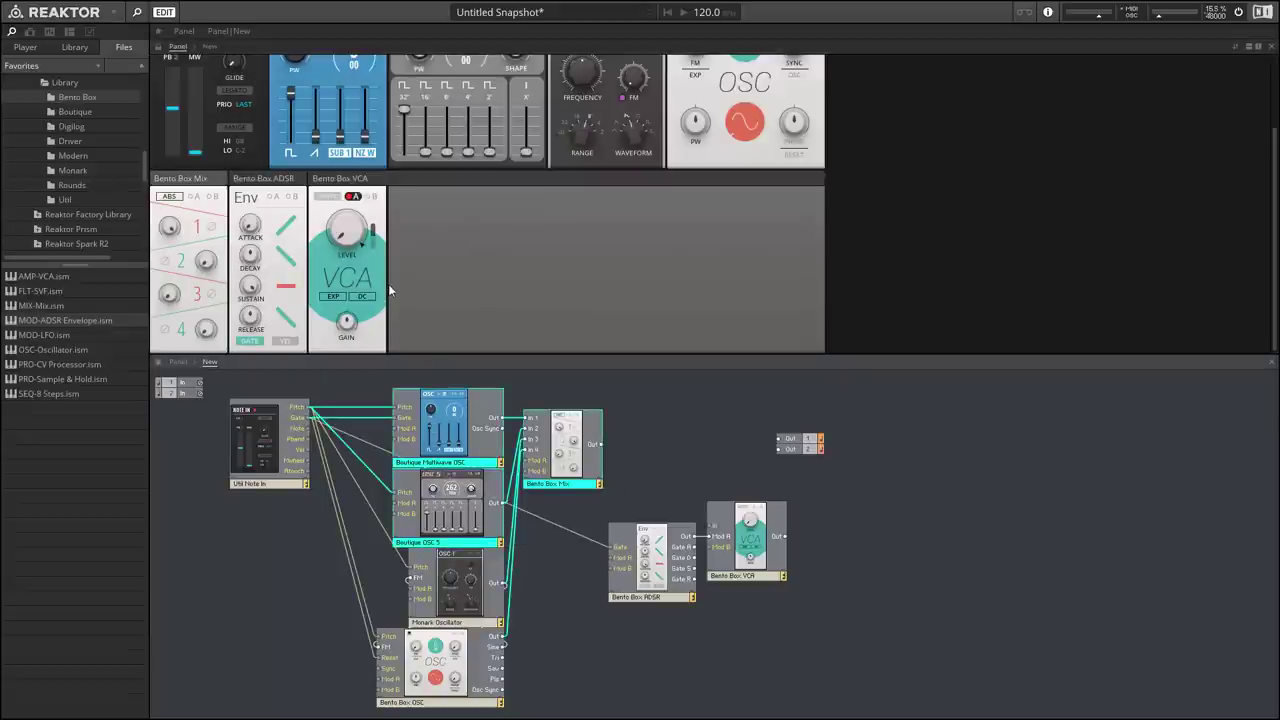
pyautogui.click(349, 241)
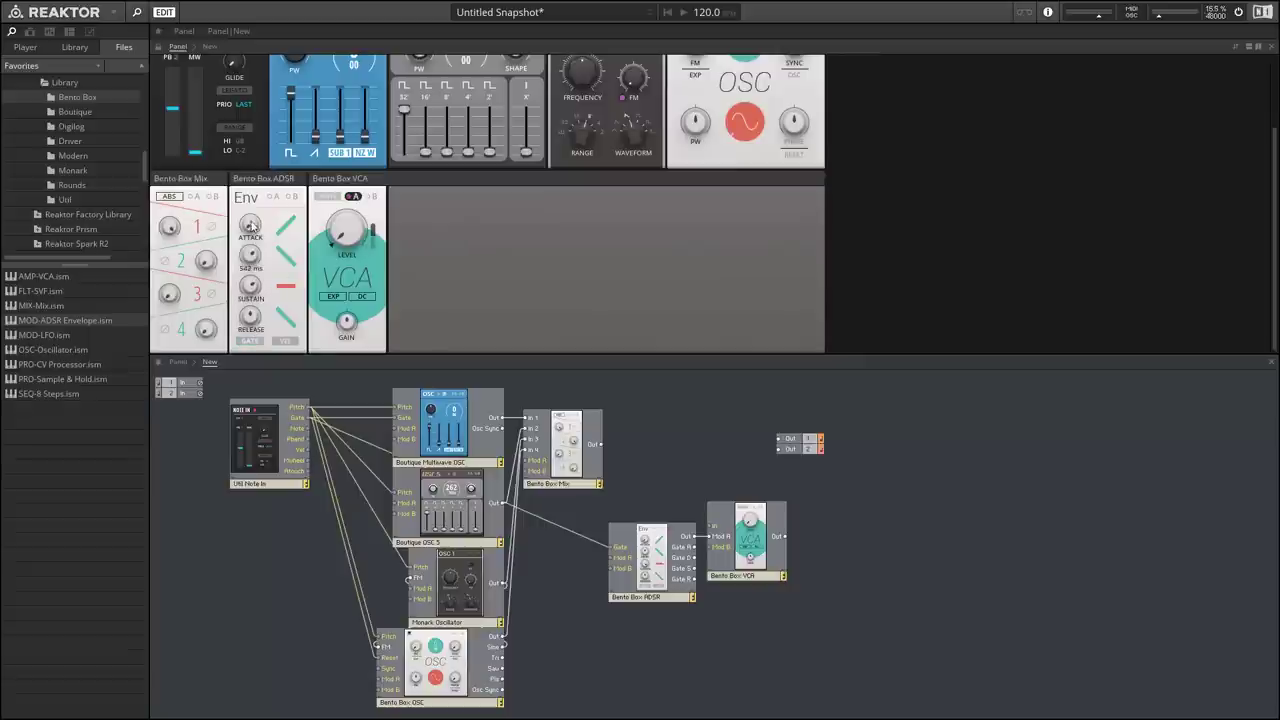
pyautogui.moveTo(241, 232); pyautogui.dragTo(245, 256)
pyautogui.moveTo(245, 197); pyautogui.dragTo(240, 200)
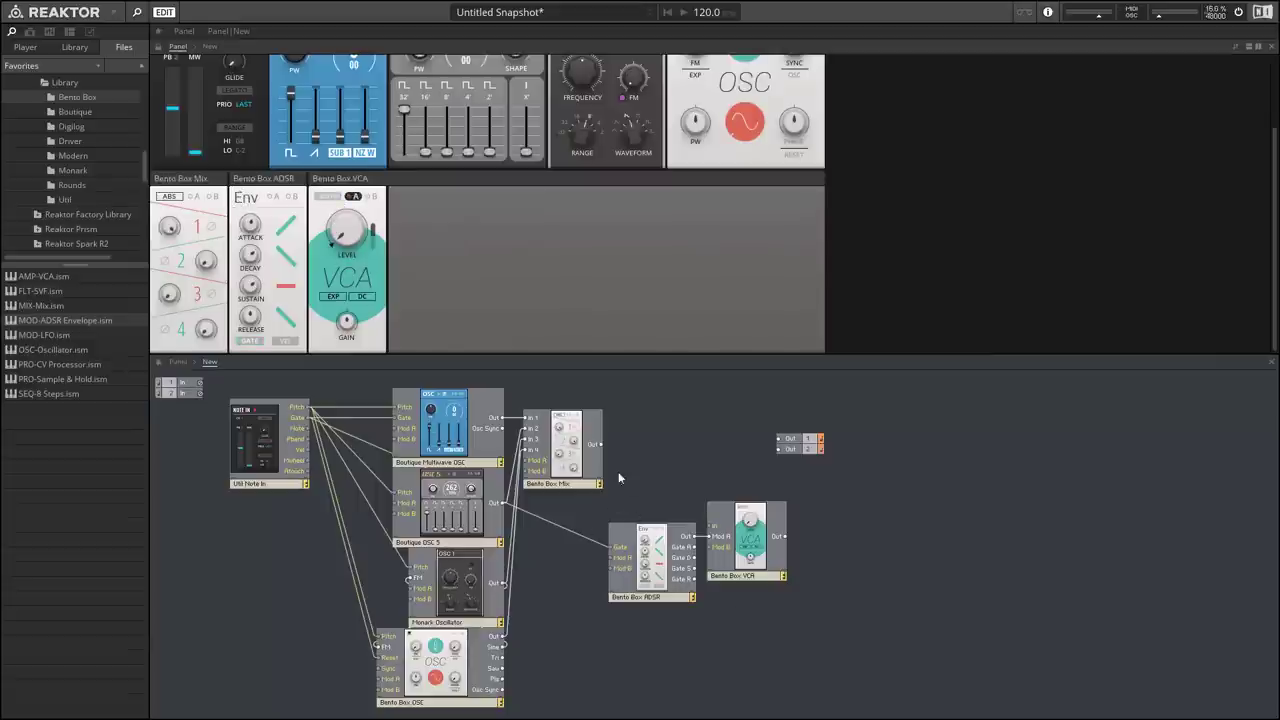
# Wire Mix Out to the VCA input, move Out right, and raise ADSR and VCA beside the mixer
pyautogui.moveTo(598, 444); pyautogui.dragTo(712, 526)
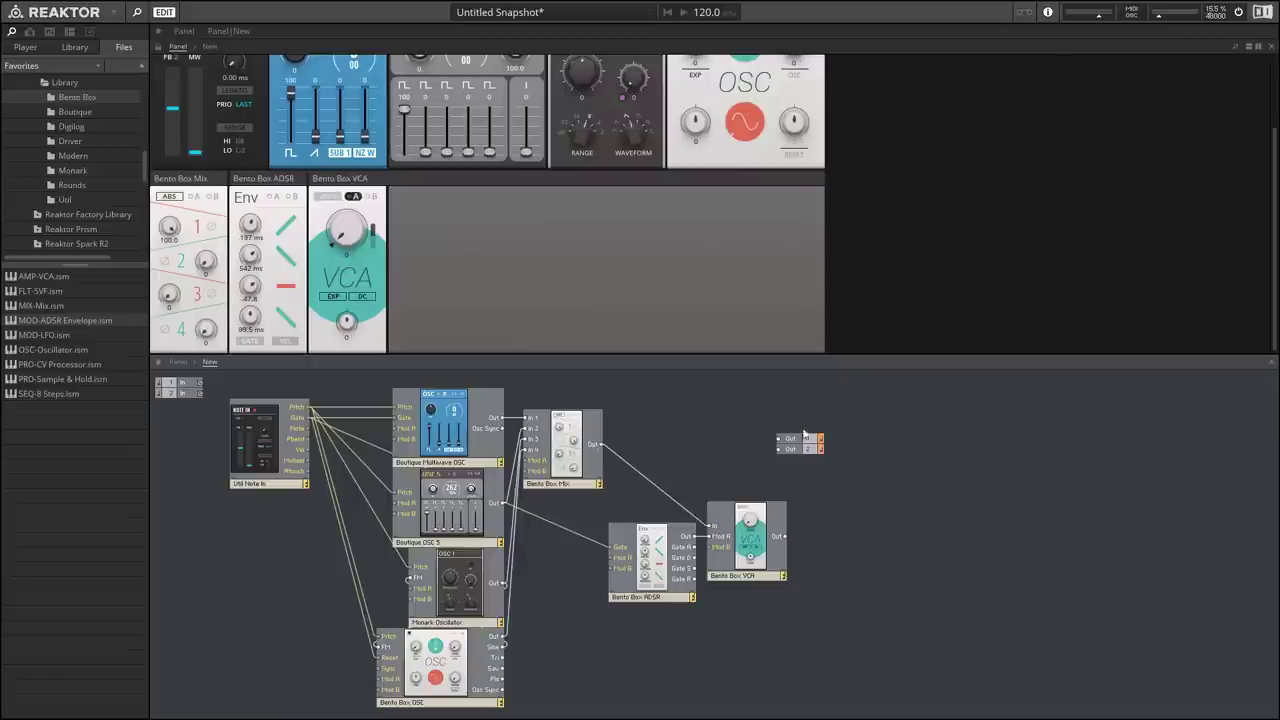
pyautogui.moveTo(805, 436); pyautogui.dragTo(948, 458)
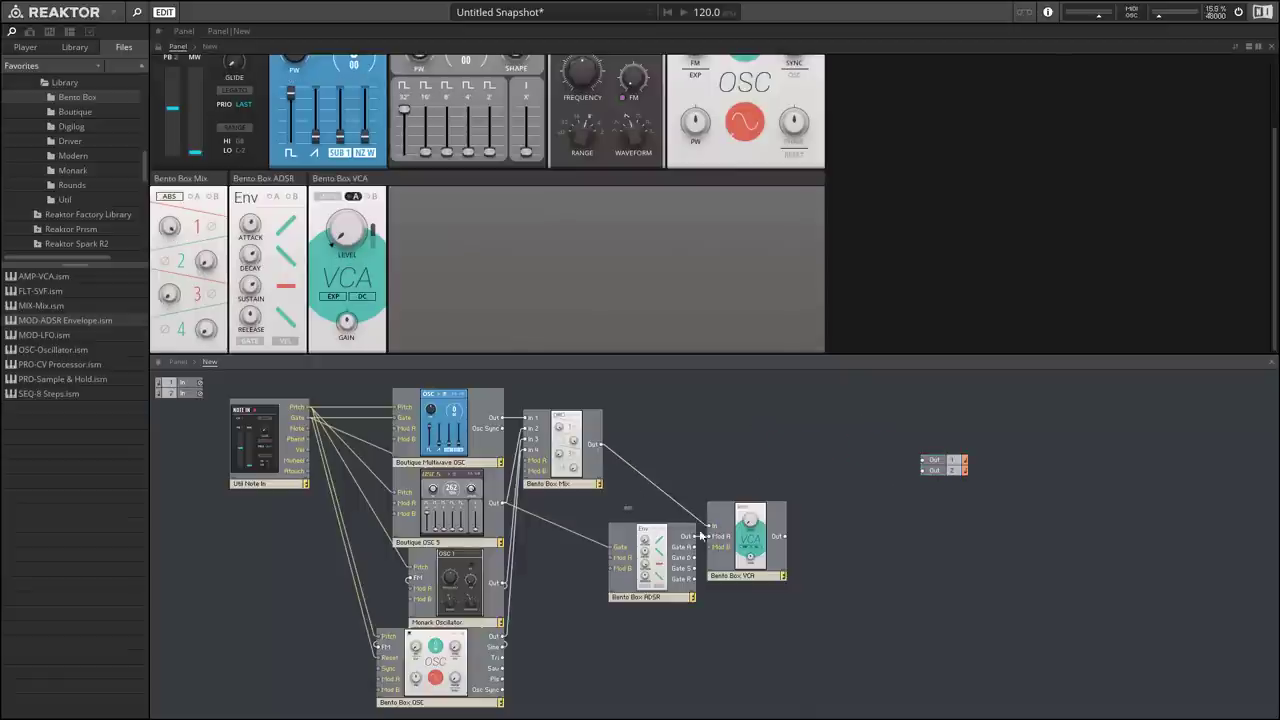
pyautogui.moveTo(605, 505); pyautogui.dragTo(780, 606)
pyautogui.moveTo(666, 602); pyautogui.dragTo(672, 481)
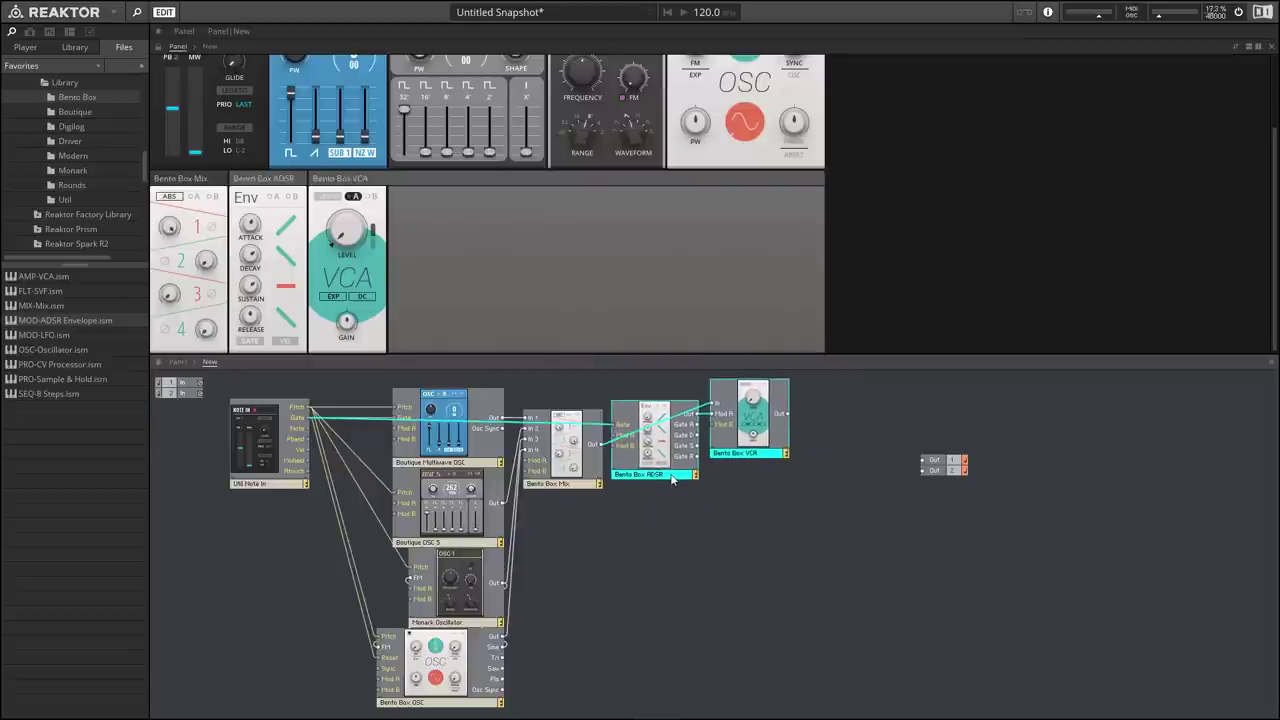
pyautogui.click(734, 489)
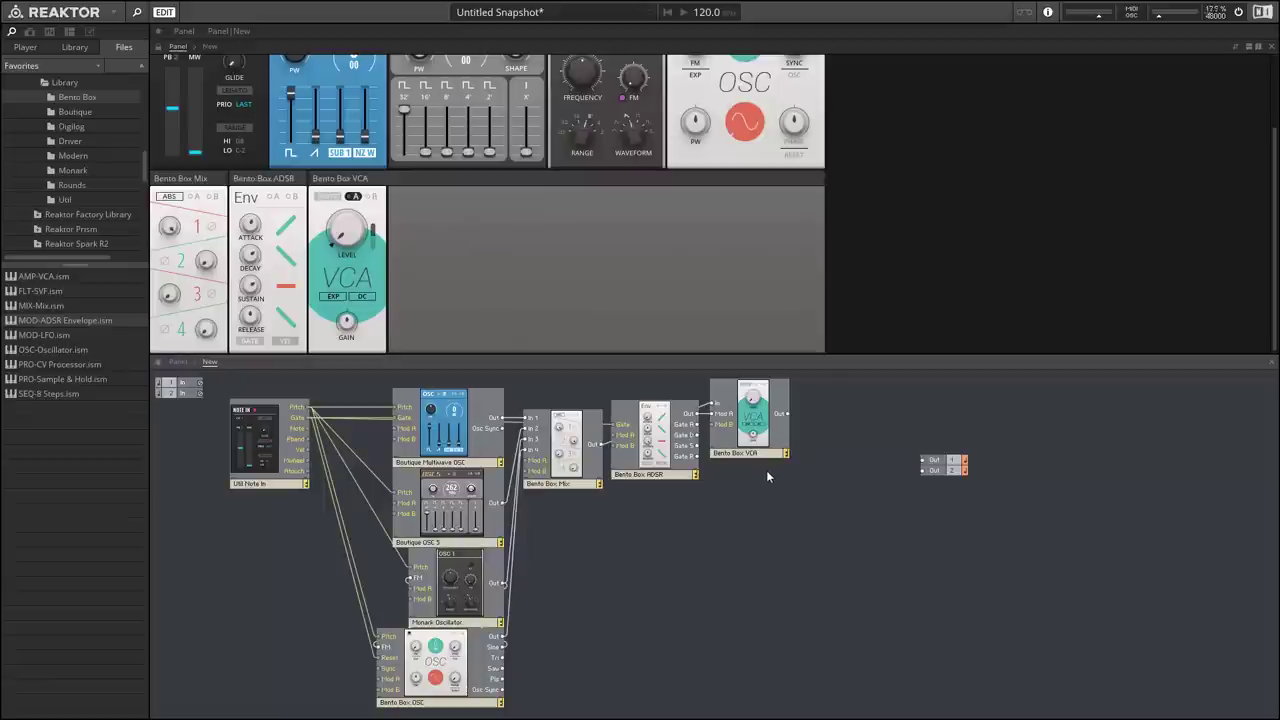
pyautogui.click(577, 485)
pyautogui.click(719, 497)
# Add the Modern Paul Filter block and shift the ADSR and VCA modules right
pyautogui.rightClick(732, 500)
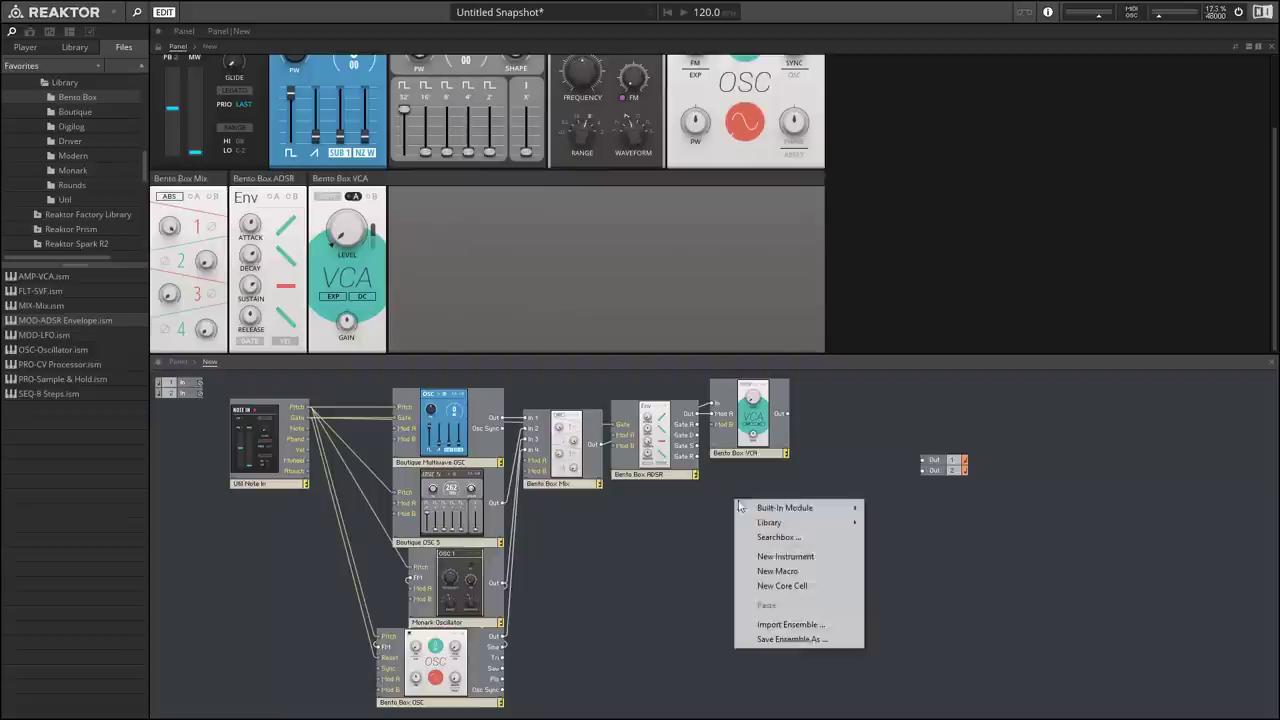
pyautogui.click(64, 158)
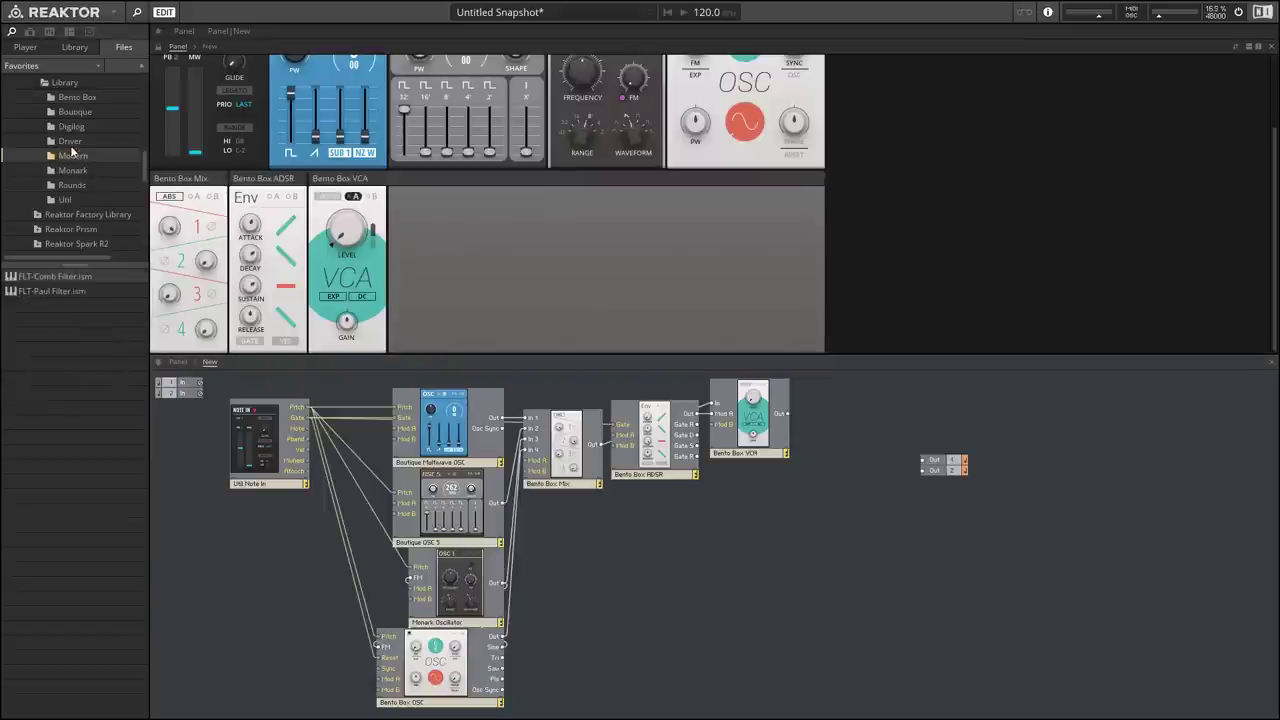
pyautogui.moveTo(15, 294); pyautogui.dragTo(733, 546)
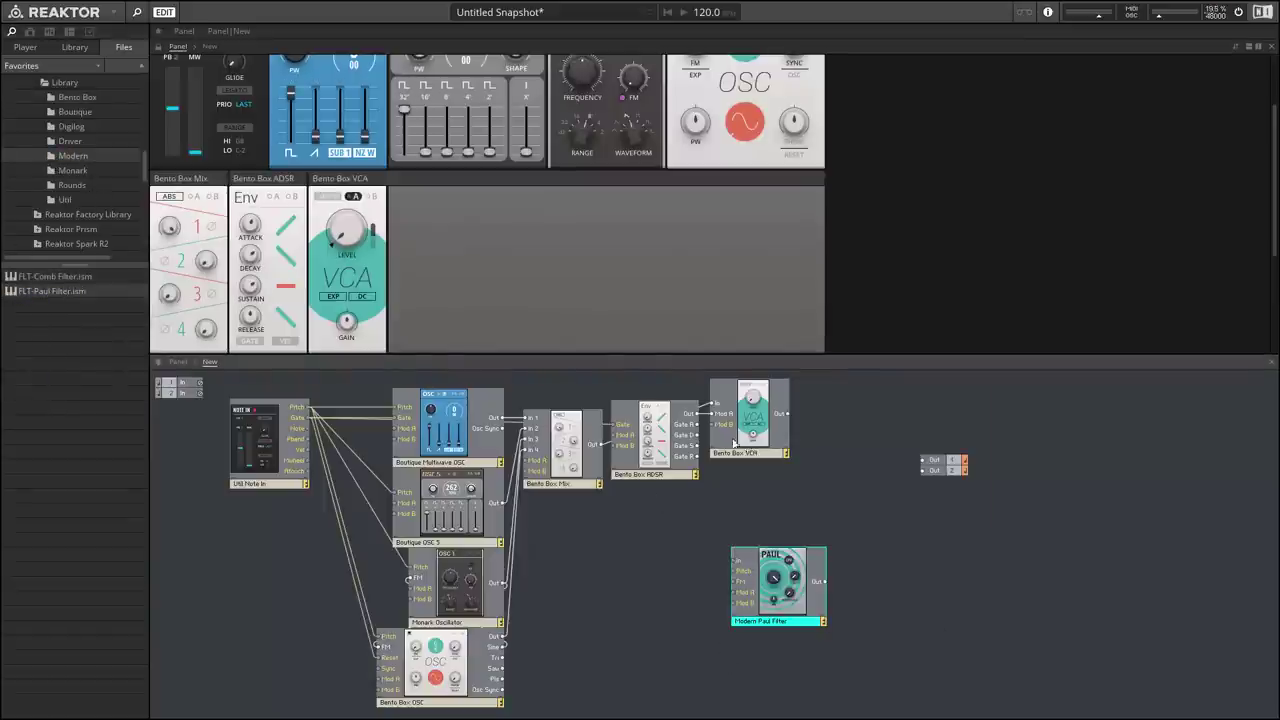
pyautogui.moveTo(660, 384); pyautogui.dragTo(761, 459)
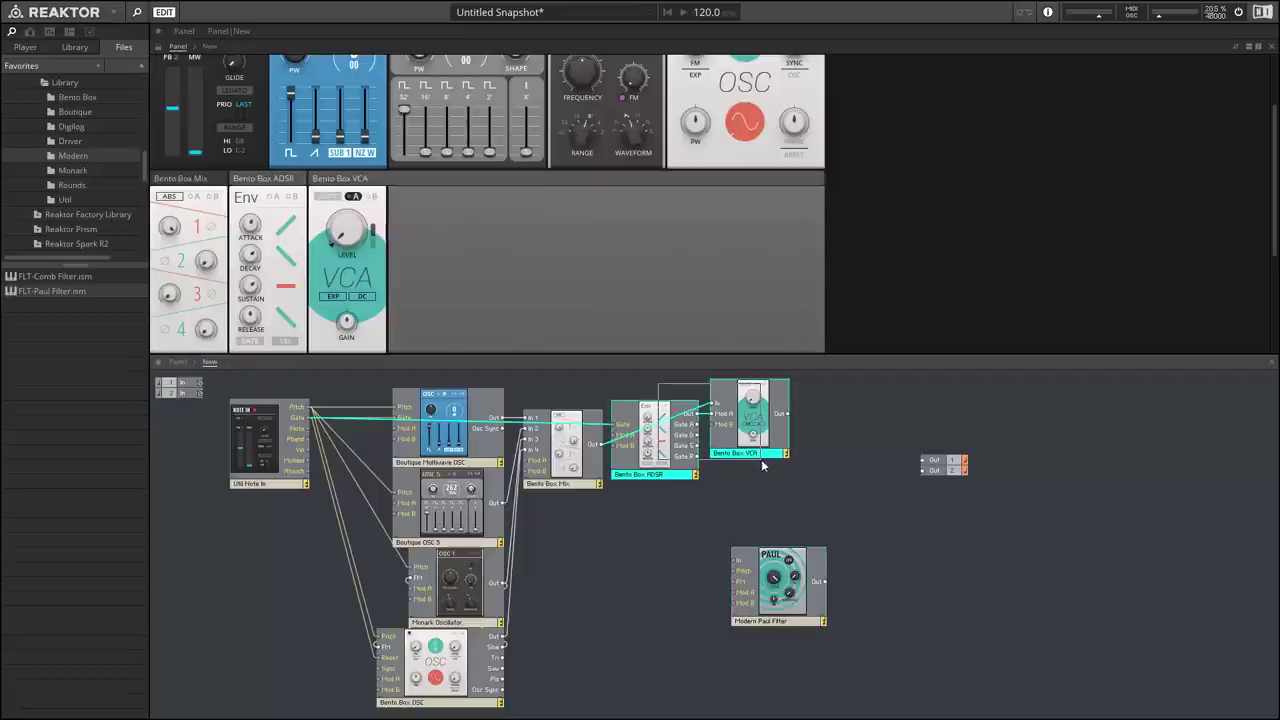
pyautogui.moveTo(657, 473); pyautogui.dragTo(779, 472)
pyautogui.click(745, 520)
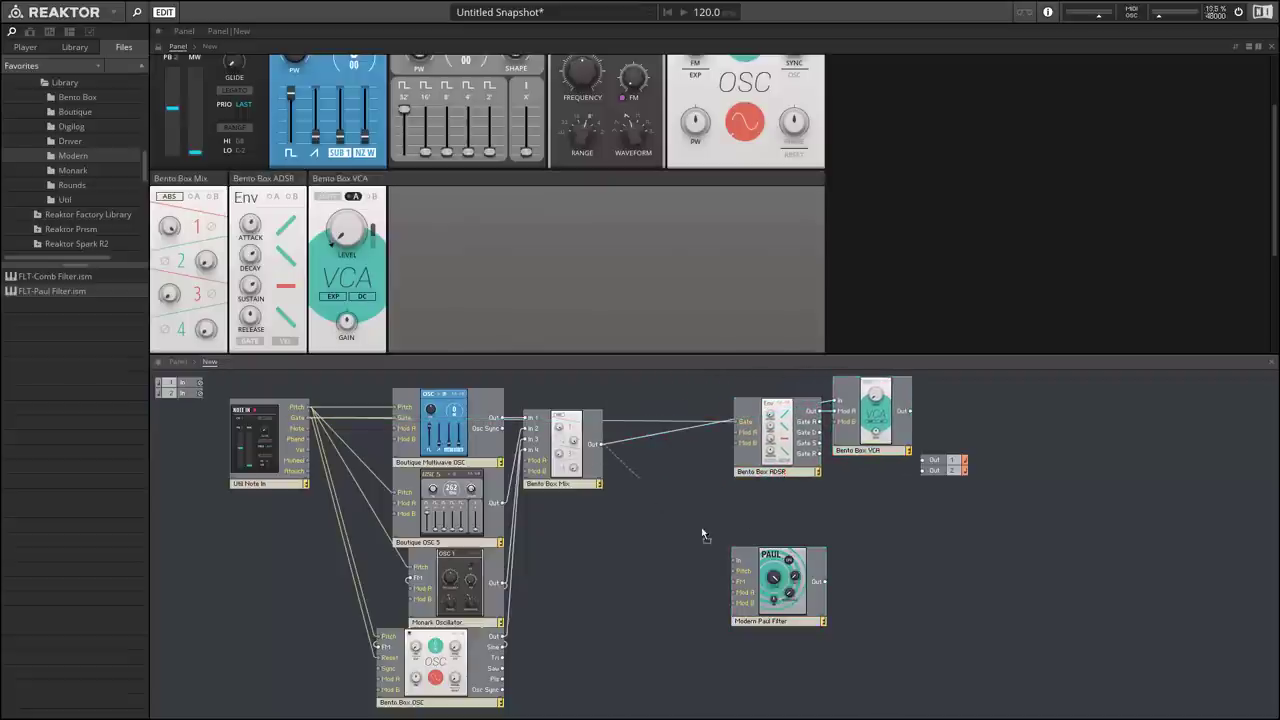
# Place the Paul Filter after the mixer, route it into the VCA input, and move Out right
pyautogui.moveTo(807, 607); pyautogui.dragTo(835, 404)
pyautogui.moveTo(670, 503); pyautogui.dragTo(666, 437)
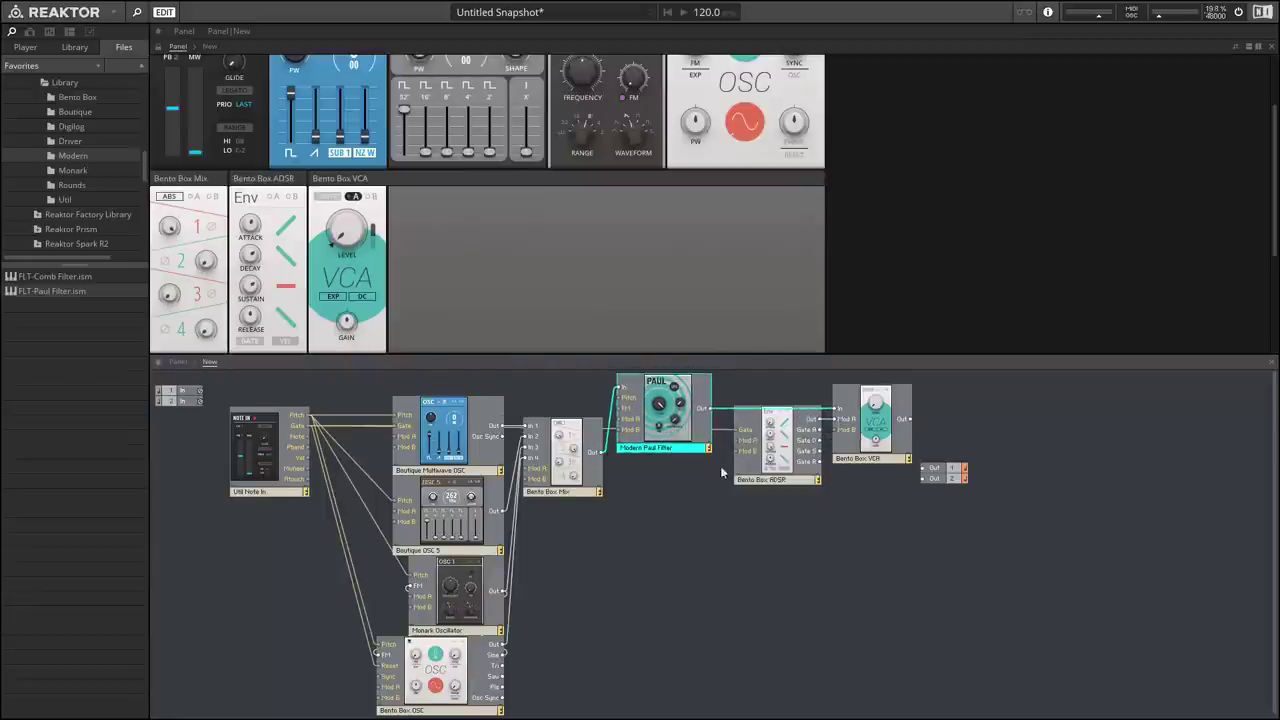
pyautogui.click(563, 493)
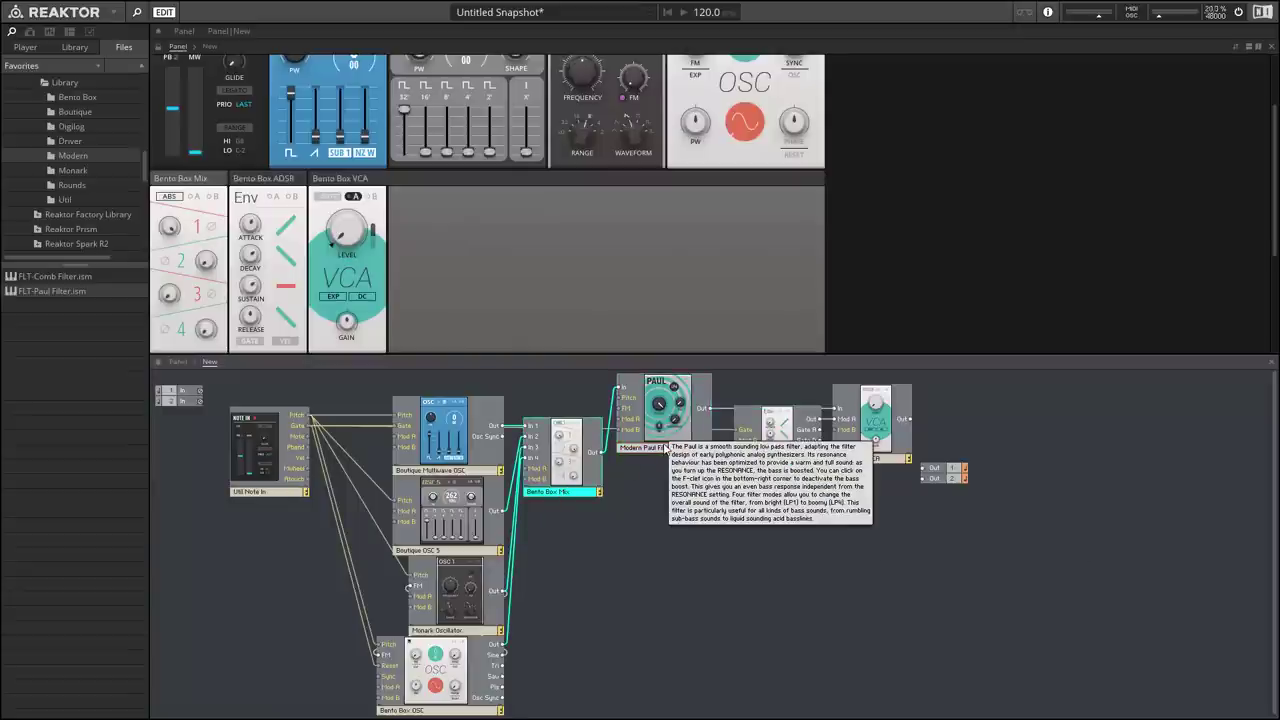
pyautogui.click(667, 447)
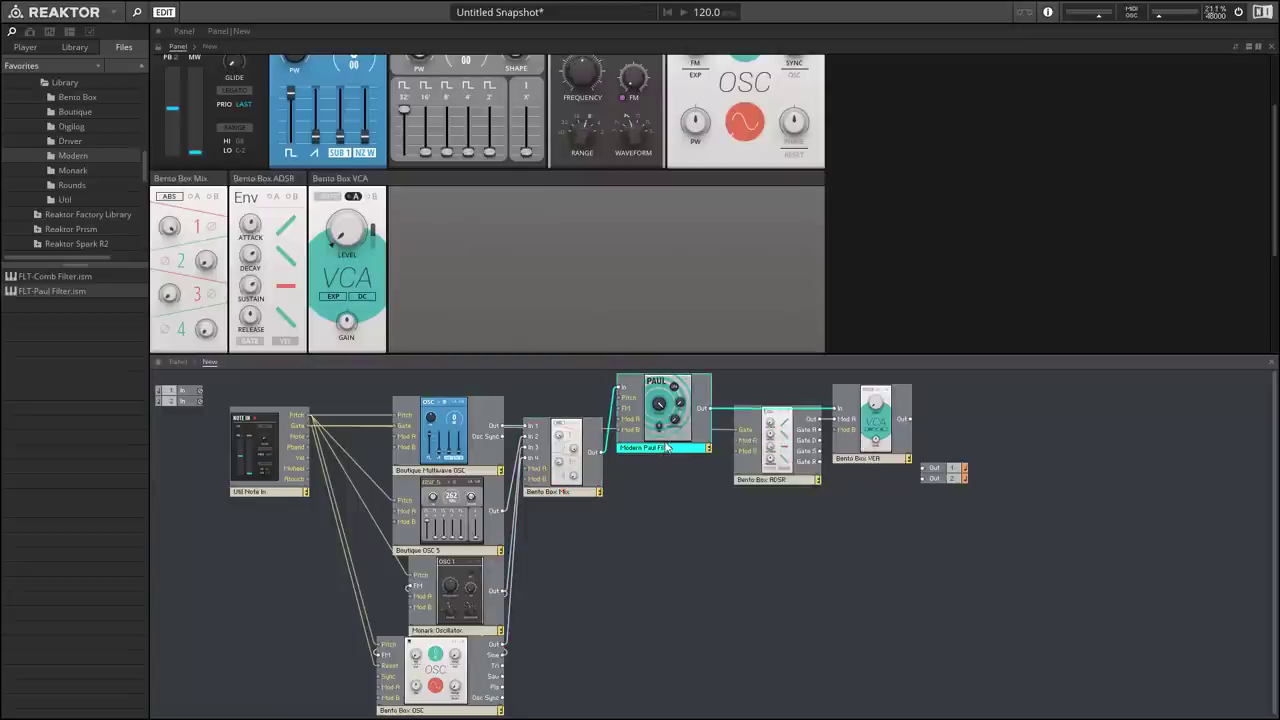
pyautogui.click(952, 472)
pyautogui.moveTo(952, 470); pyautogui.dragTo(1116, 534)
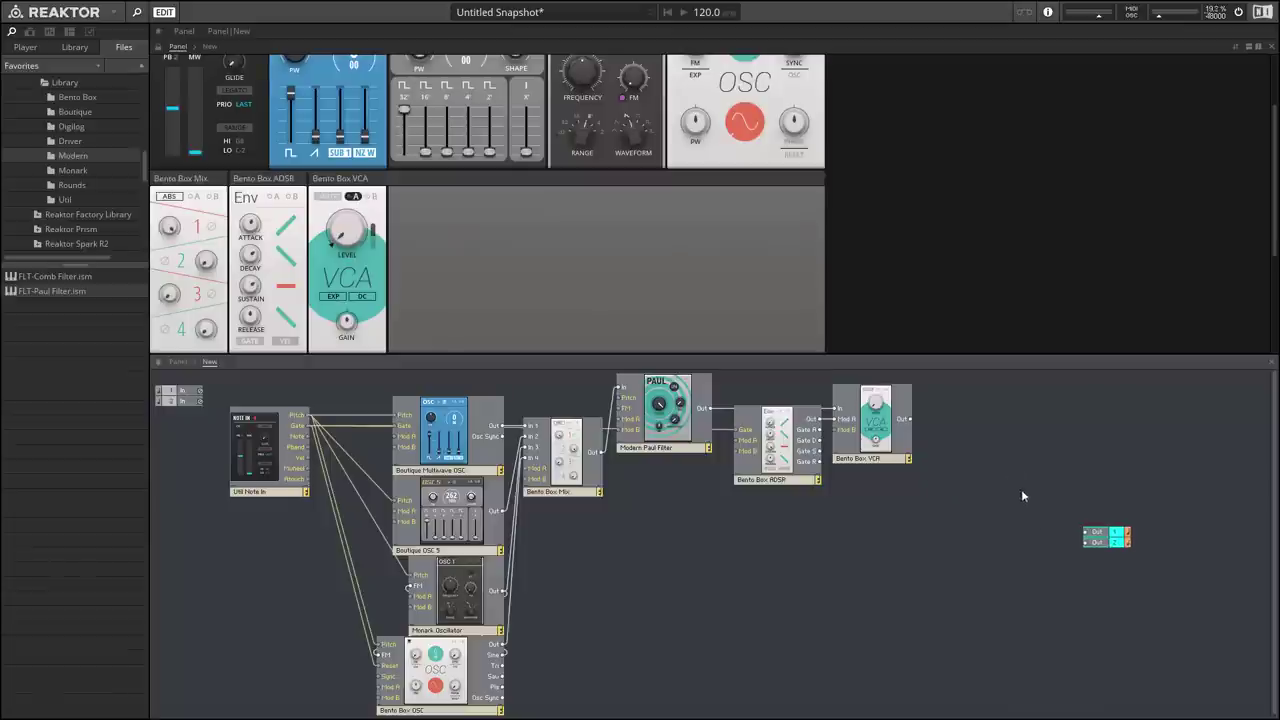
# Add the EFX-Rounds Reverb block from the Rounds folder to the structure after the VCA
pyautogui.rightClick(1001, 415)
pyautogui.moveTo(1018, 424)
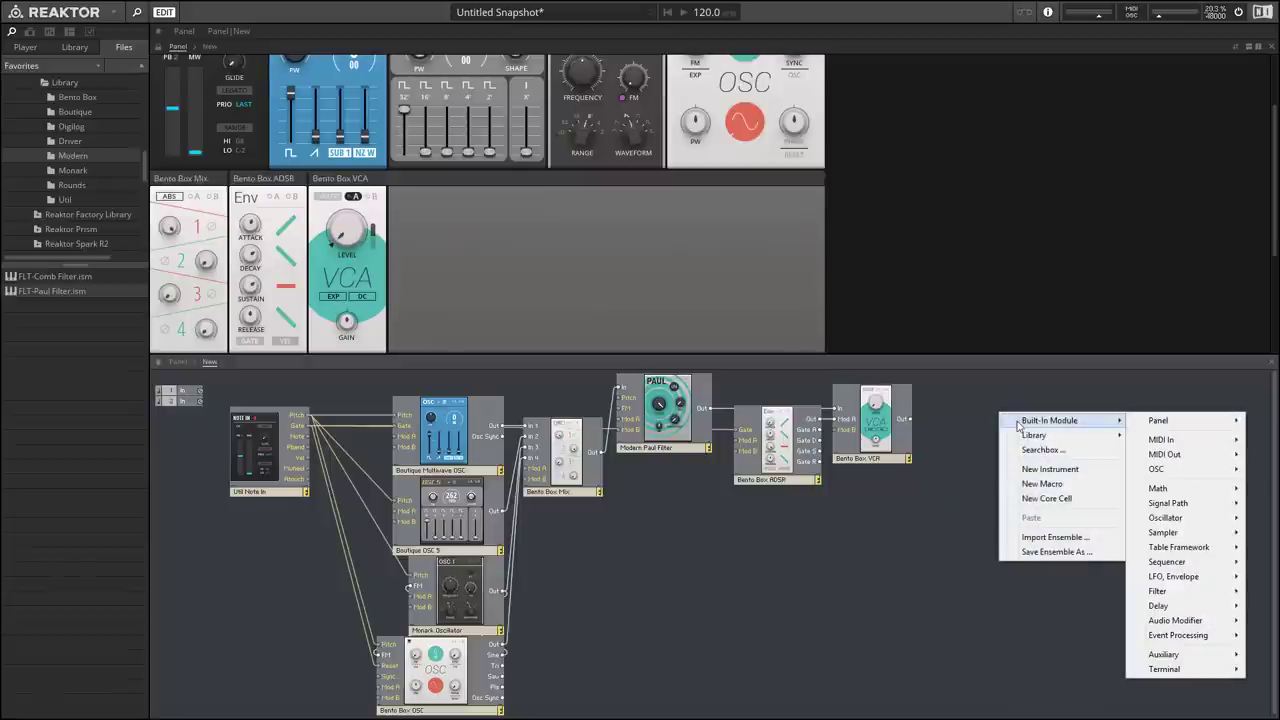
pyautogui.click(58, 153)
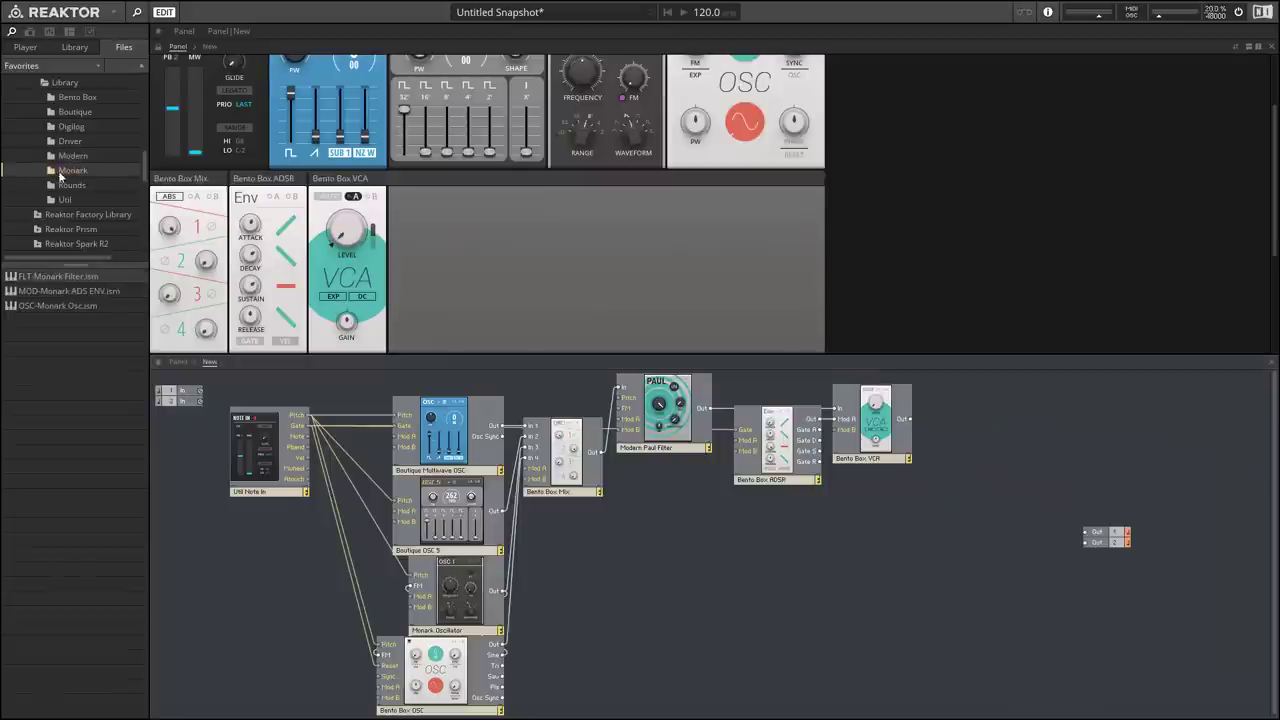
pyautogui.click(70, 185)
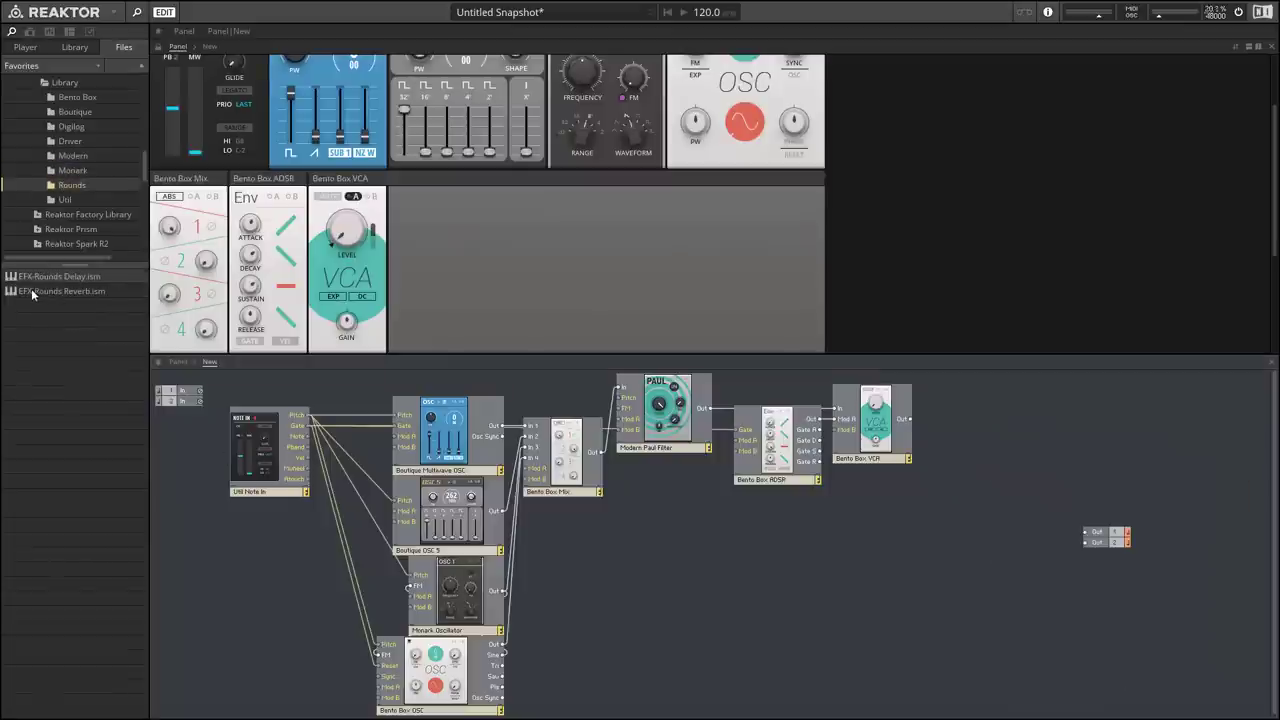
pyautogui.moveTo(32, 293); pyautogui.dragTo(1009, 430)
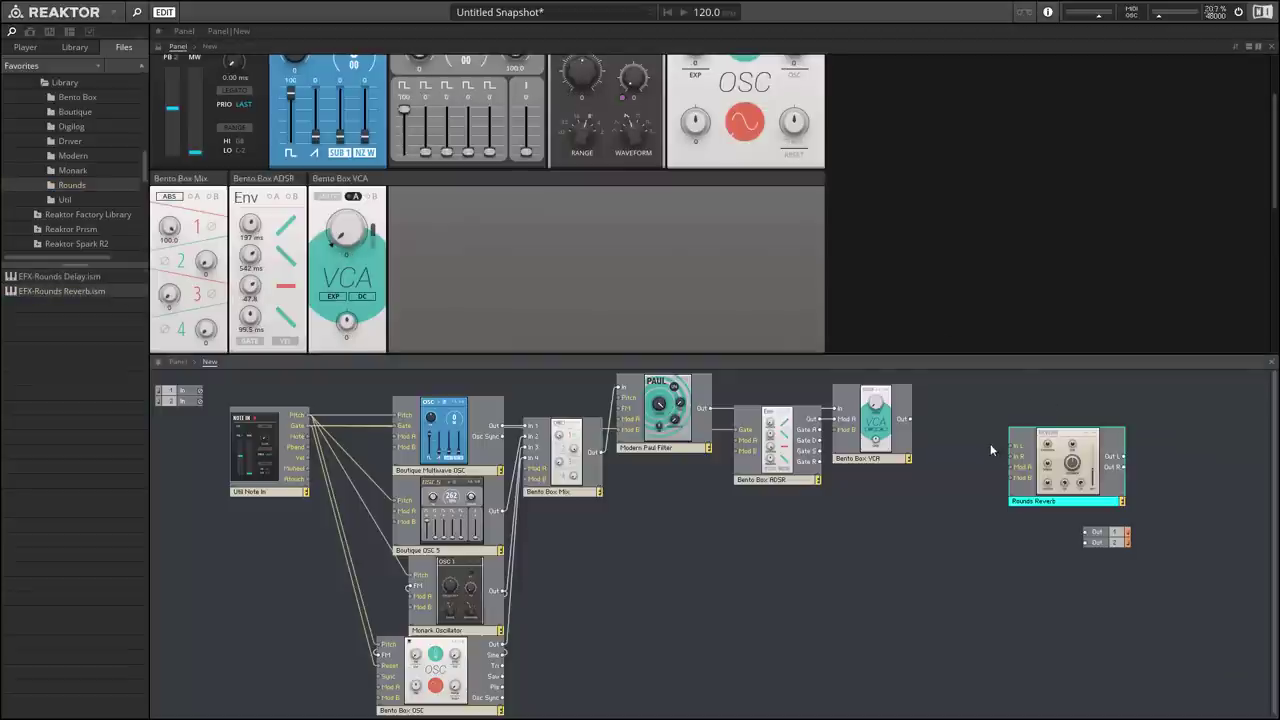
# Wire VCA Out to reverb In L/In R and reverb Out L/R to audio Out 1/2
pyautogui.moveTo(908, 420); pyautogui.dragTo(1011, 455)
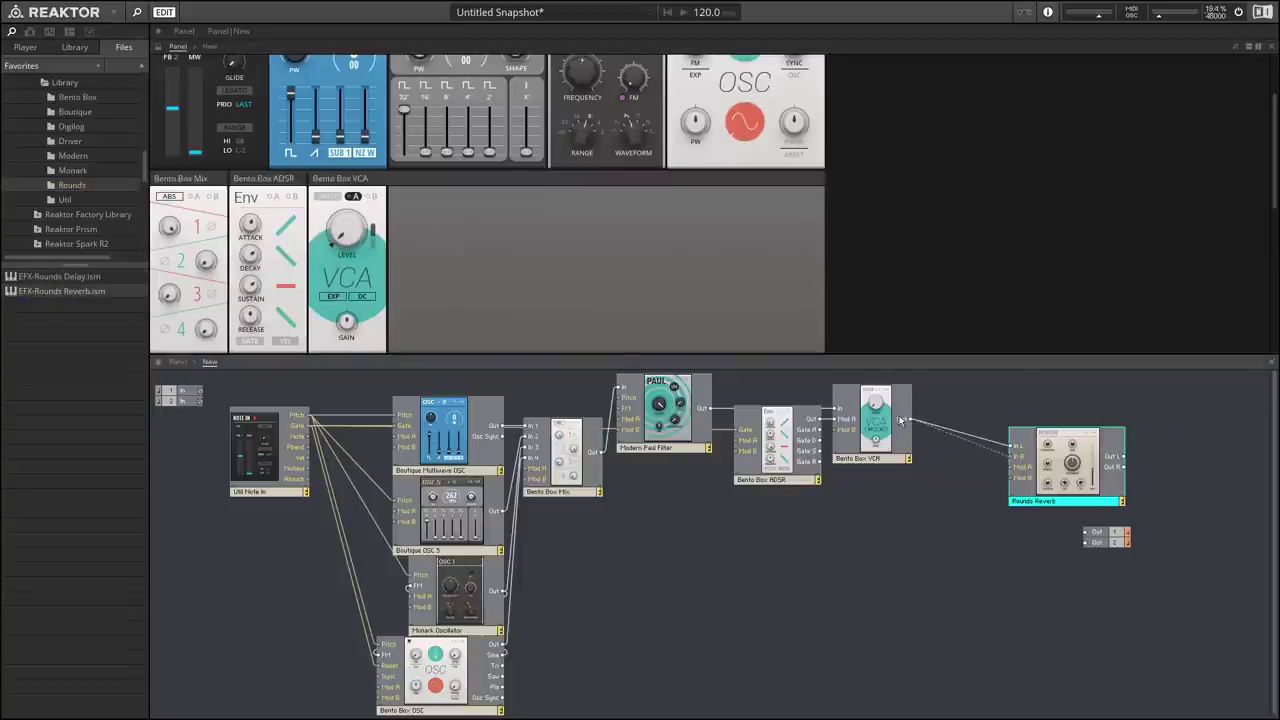
pyautogui.moveTo(906, 420); pyautogui.dragTo(1086, 532)
pyautogui.moveTo(1040, 442); pyautogui.dragTo(1078, 443)
pyautogui.click(1110, 537)
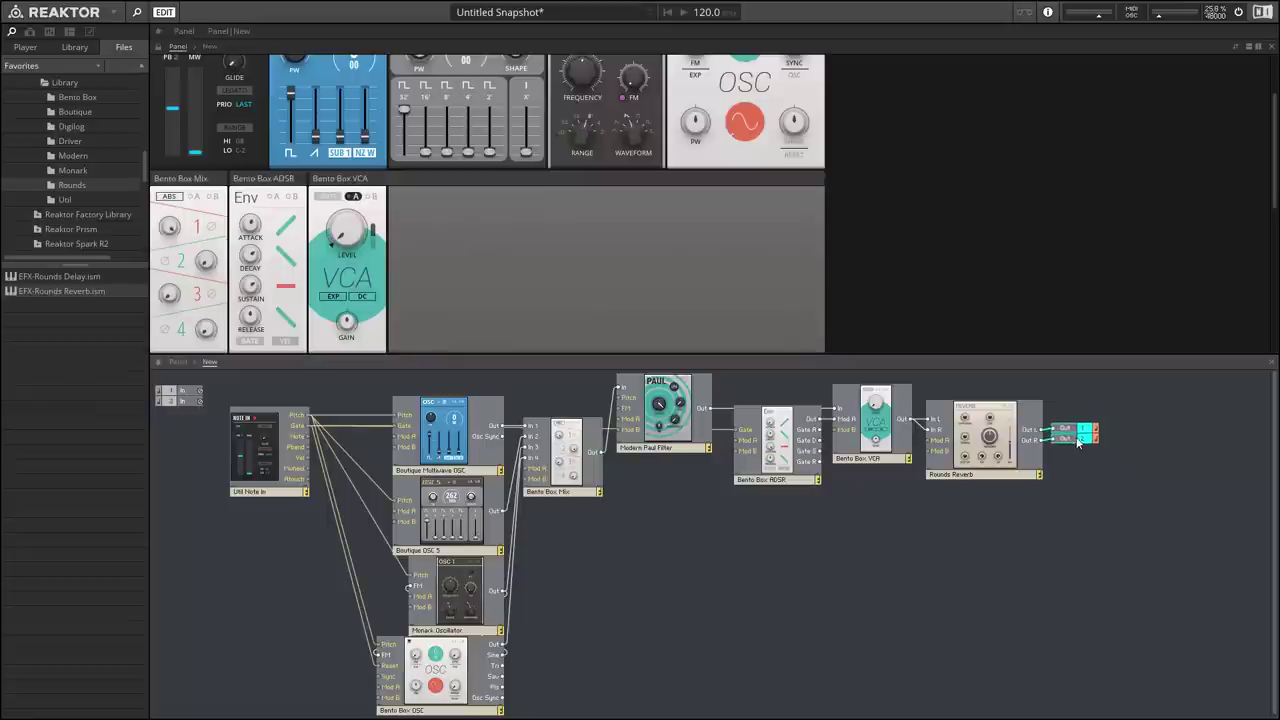
# Move the Reverb panel up into the VCA row, with the Paul Filter panel between VCA and Reverb
pyautogui.click(997, 401)
pyautogui.scroll(-3, 541, 264)
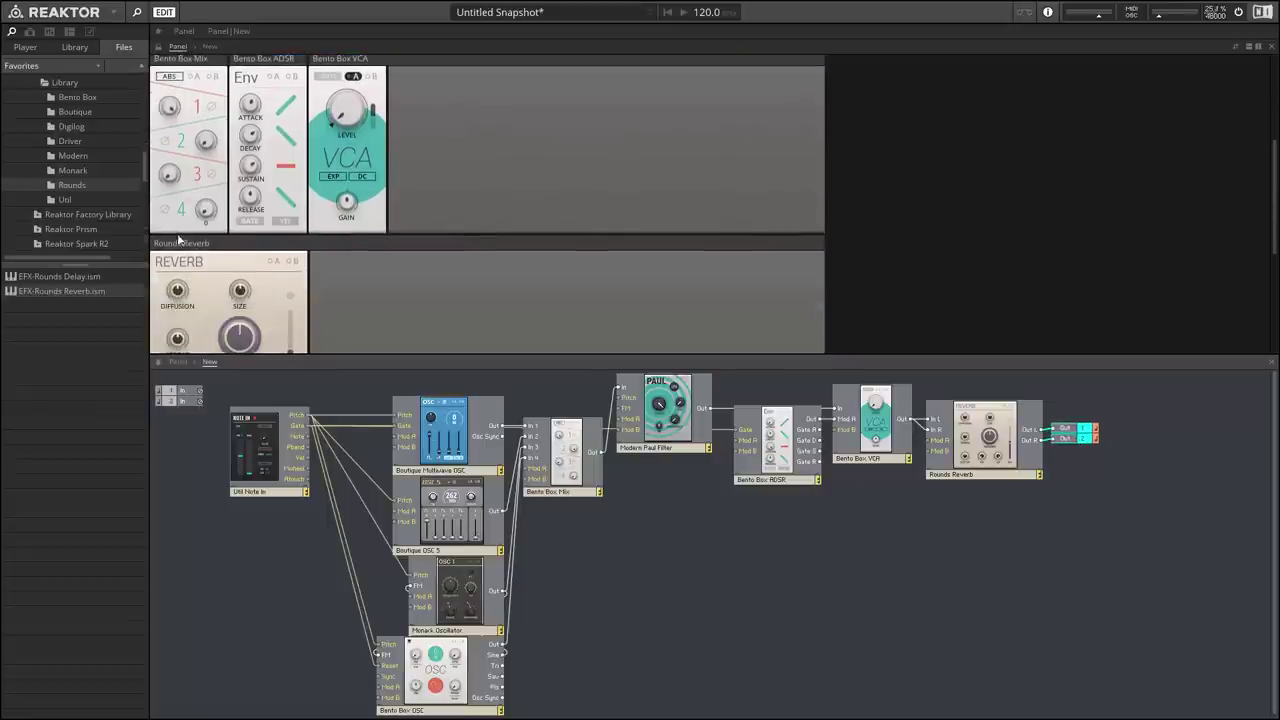
pyautogui.moveTo(621, 168); pyautogui.dragTo(650, 140)
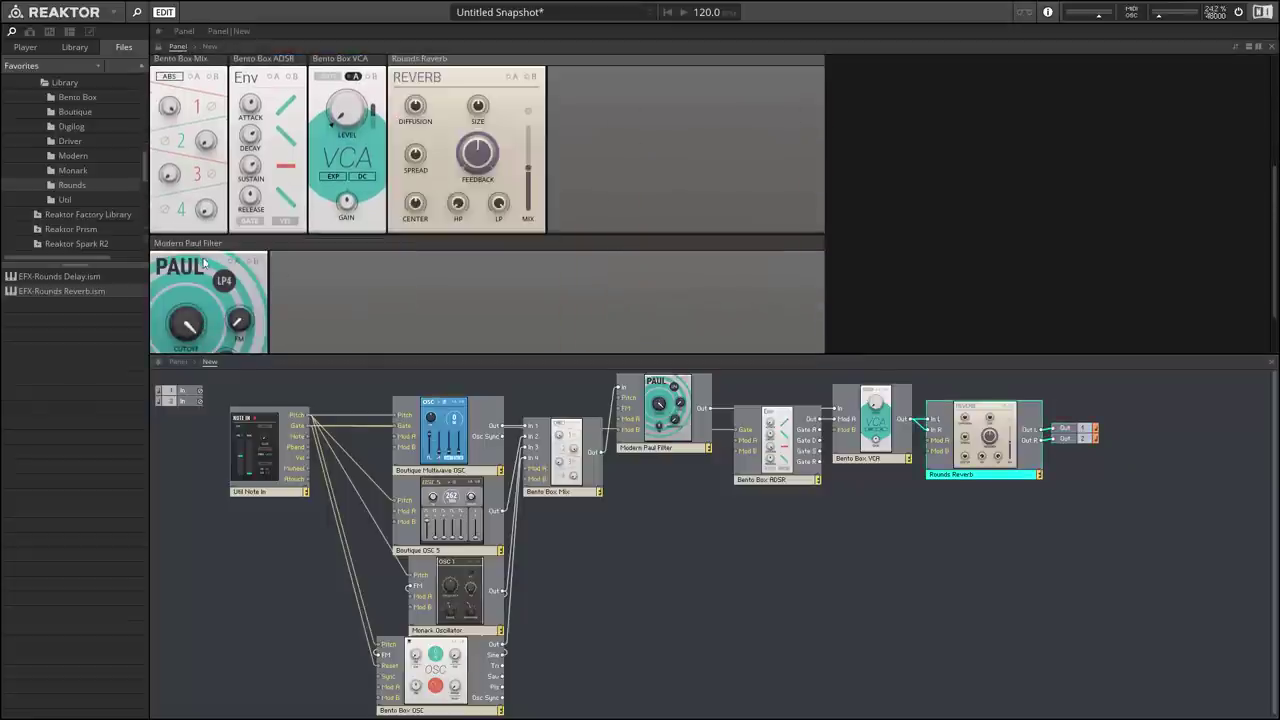
pyautogui.moveTo(205, 262); pyautogui.dragTo(440, 85)
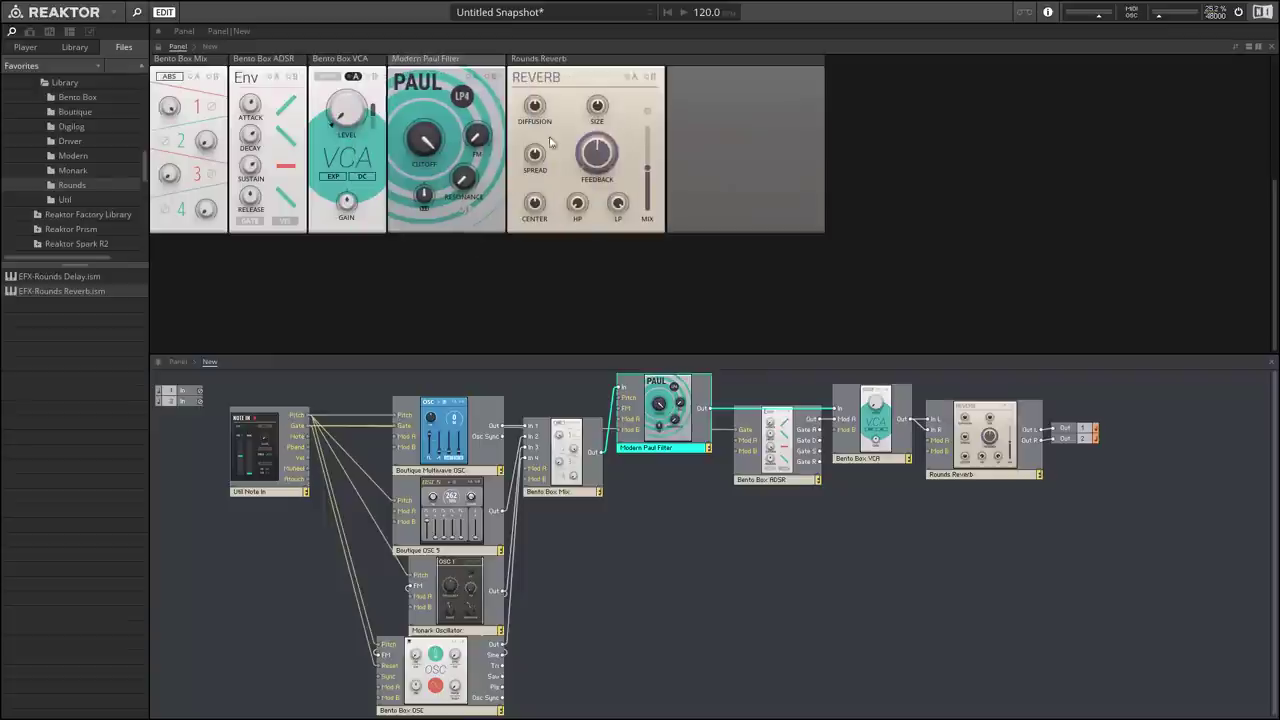
pyautogui.scroll(3, 713, 272)
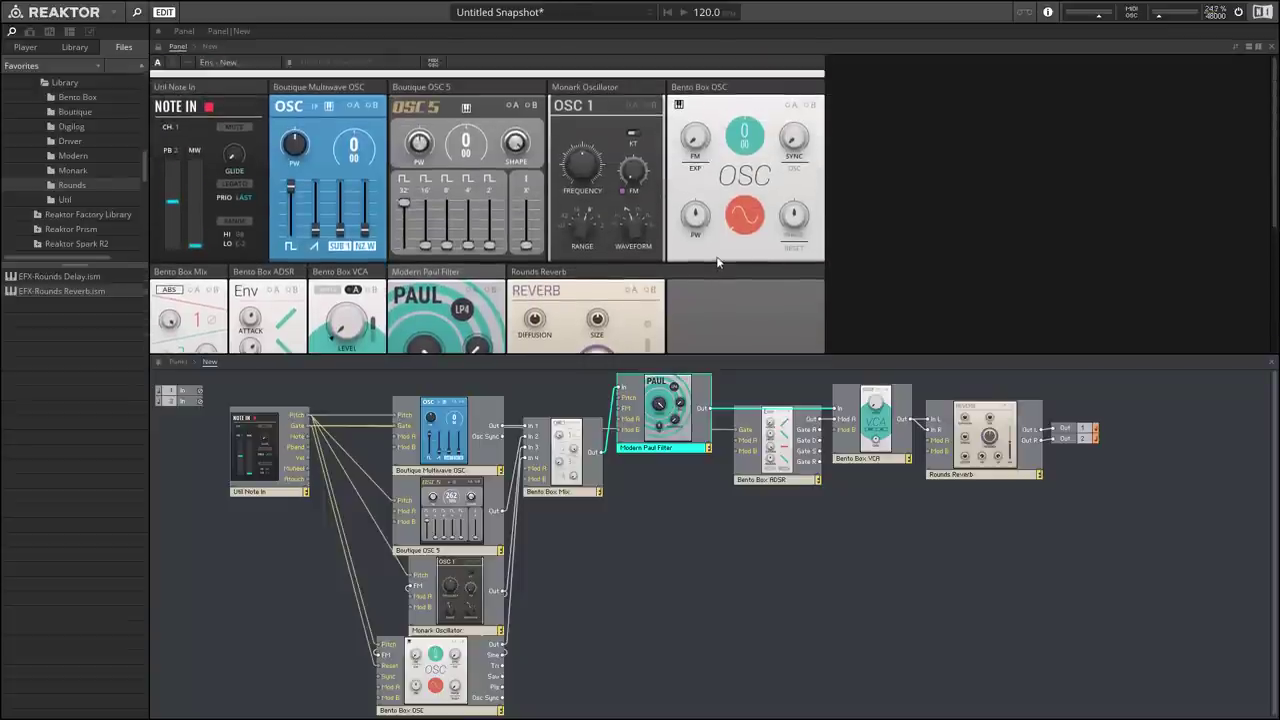
pyautogui.scroll(-2, 717, 262)
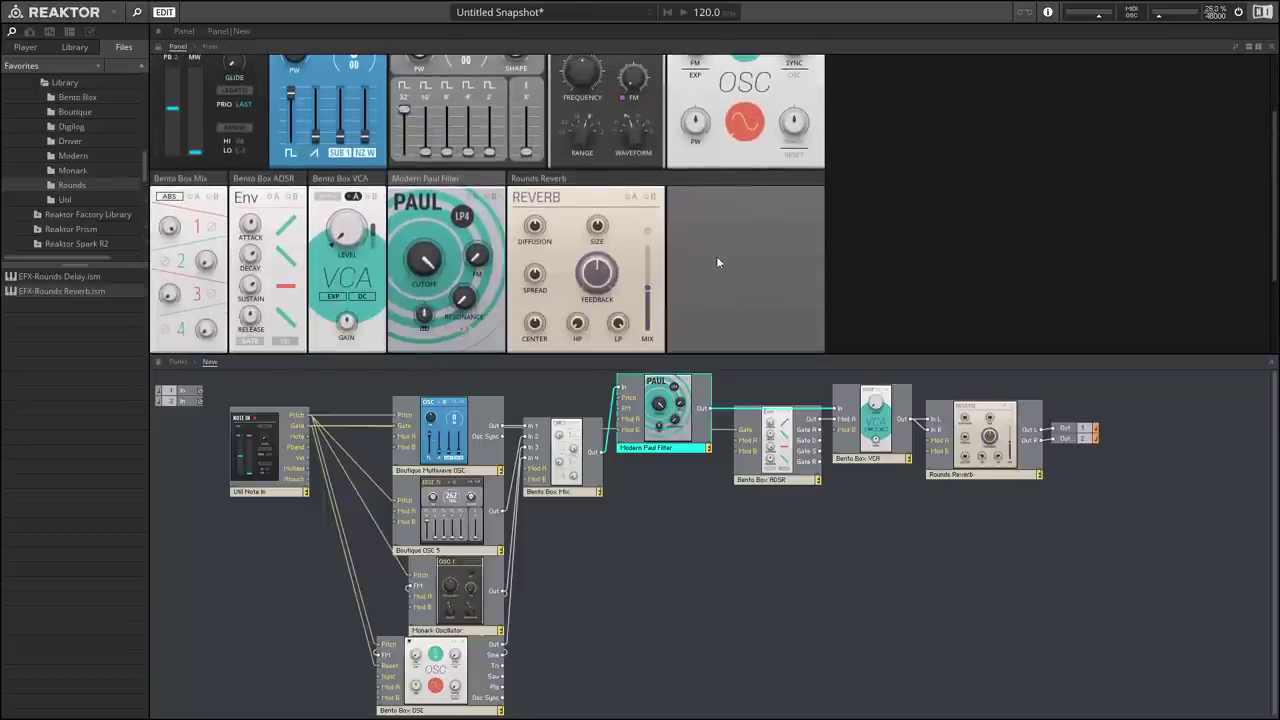
pyautogui.scroll(-1, 717, 262)
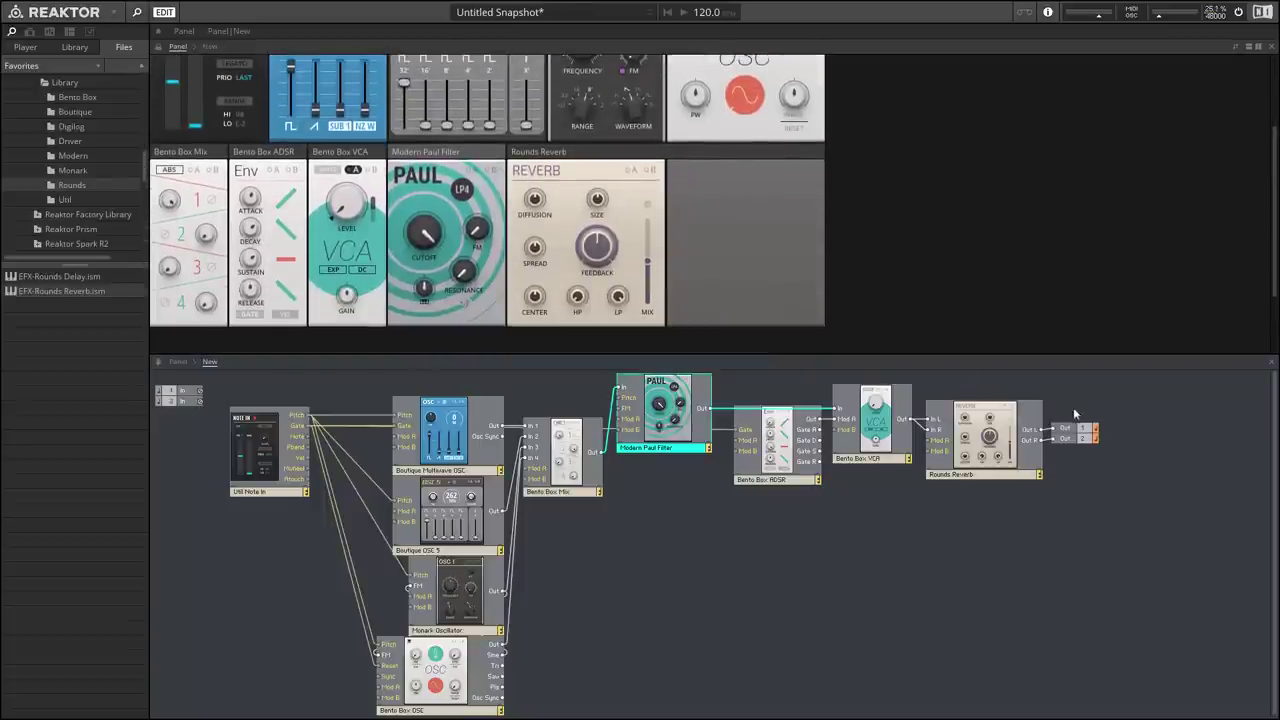
# Nudge the audio output module slightly right in the structure
pyautogui.click(1070, 430)
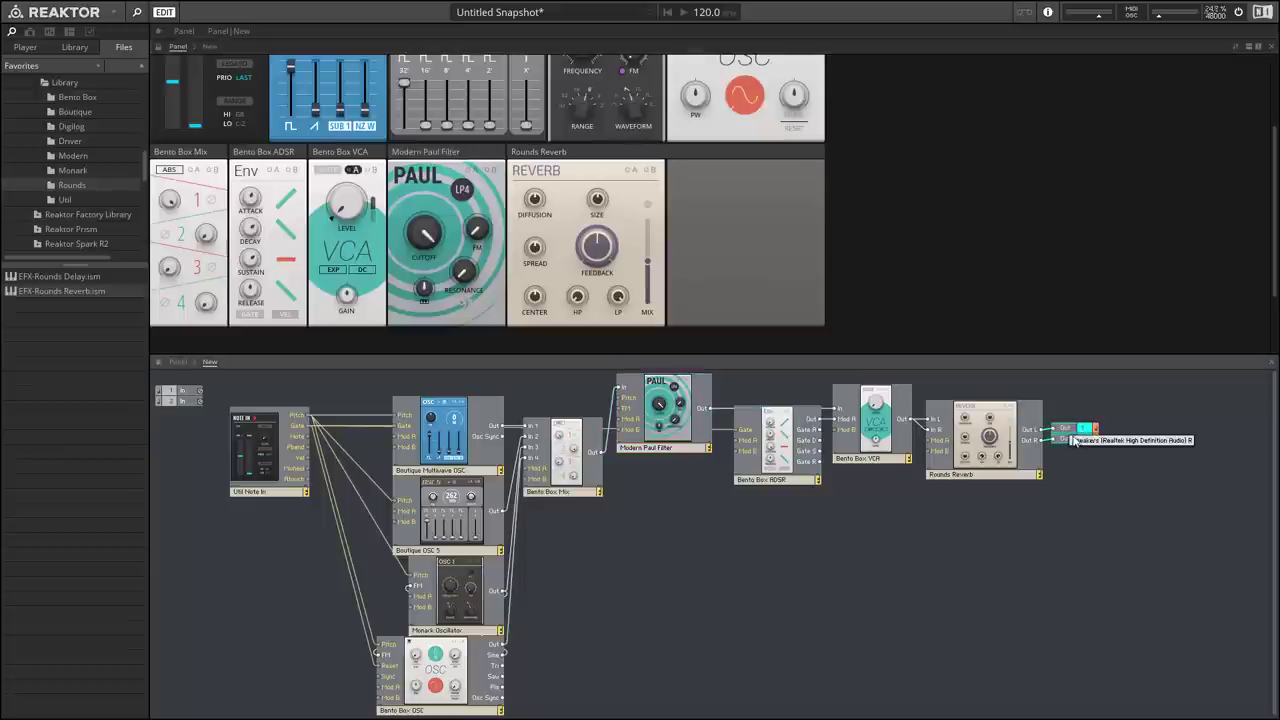
pyautogui.moveTo(1073, 440); pyautogui.dragTo(1083, 443)
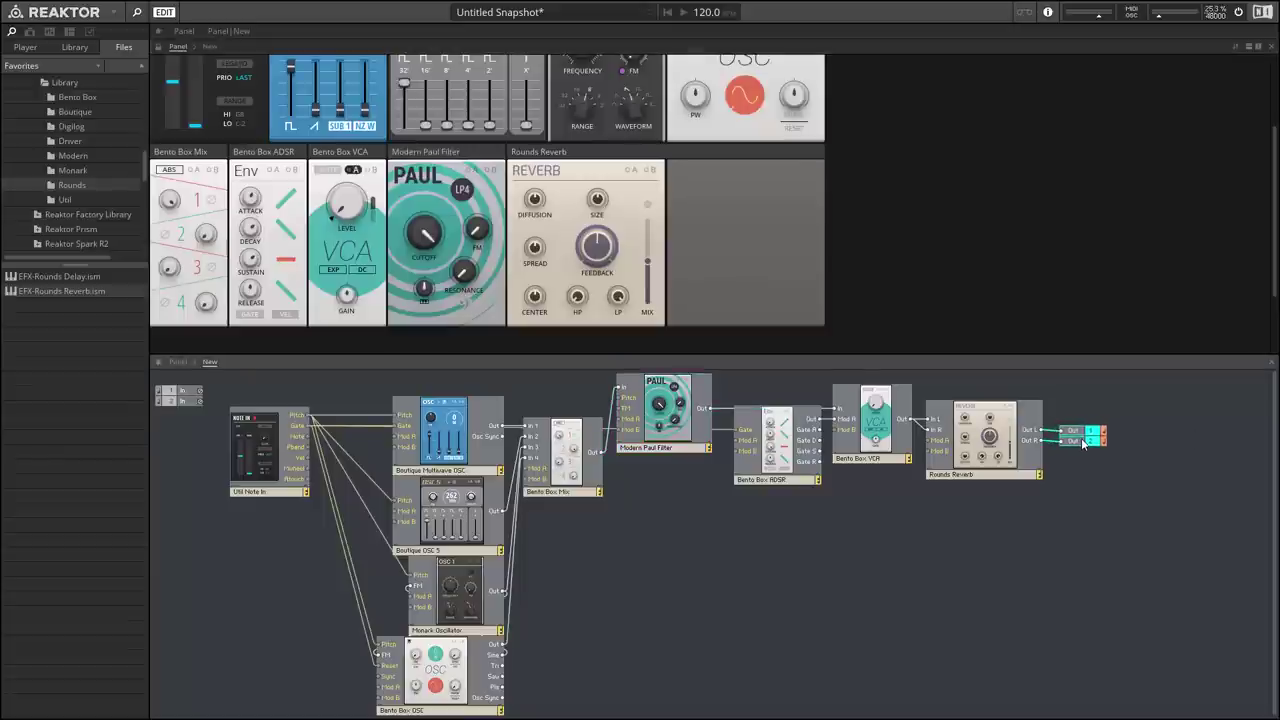
pyautogui.click(1053, 481)
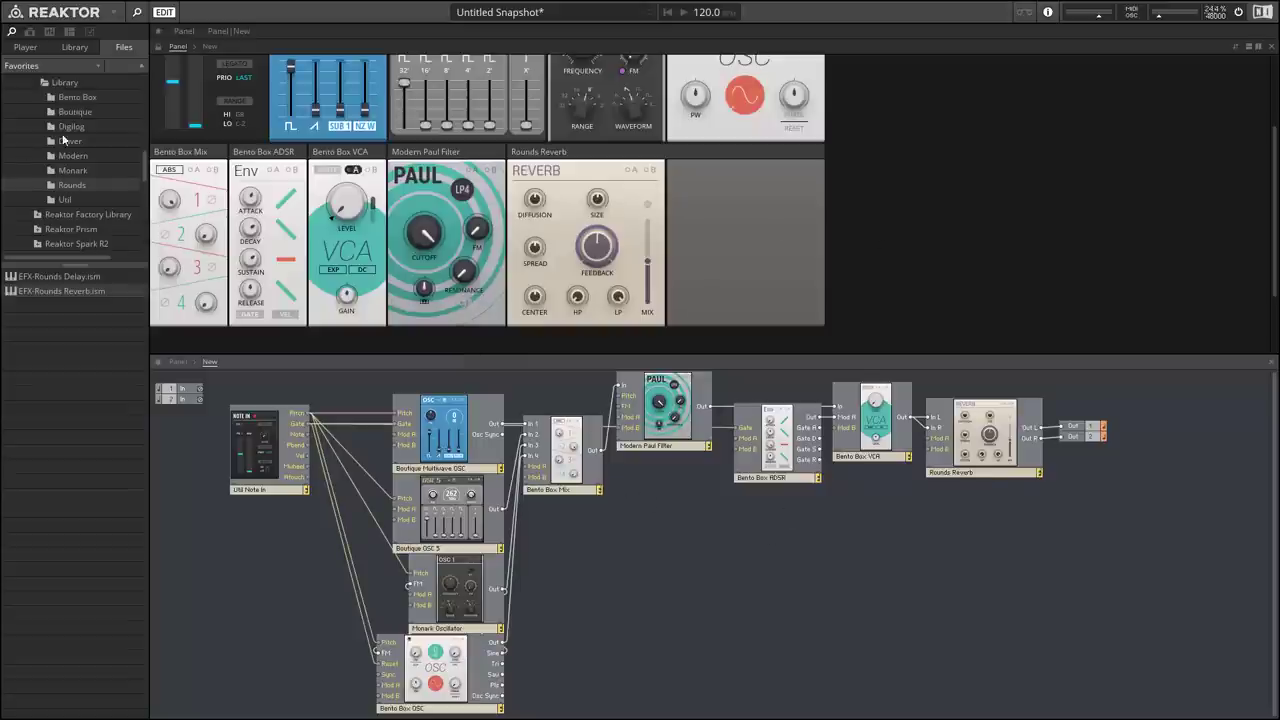
# Add the Monark ADS ENV block to the structure at the lower left
pyautogui.click(67, 172)
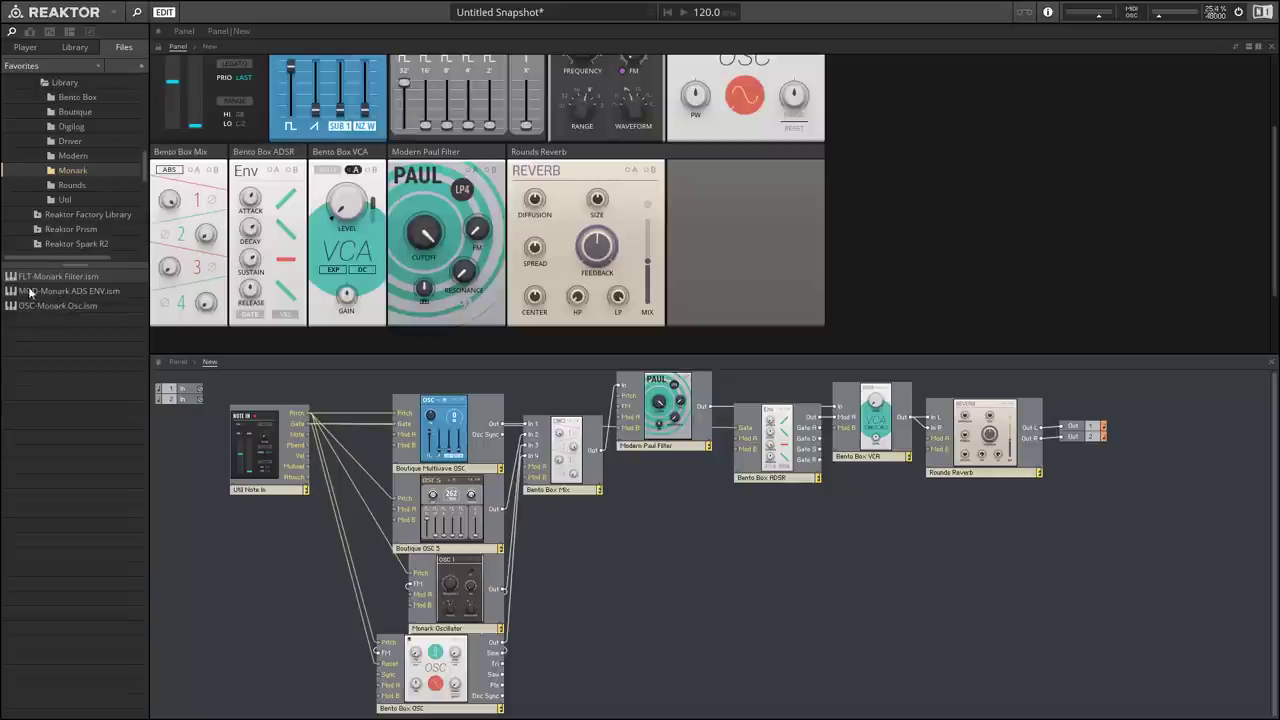
pyautogui.moveTo(37, 292); pyautogui.dragTo(258, 563)
pyautogui.moveTo(285, 618); pyautogui.dragTo(258, 644)
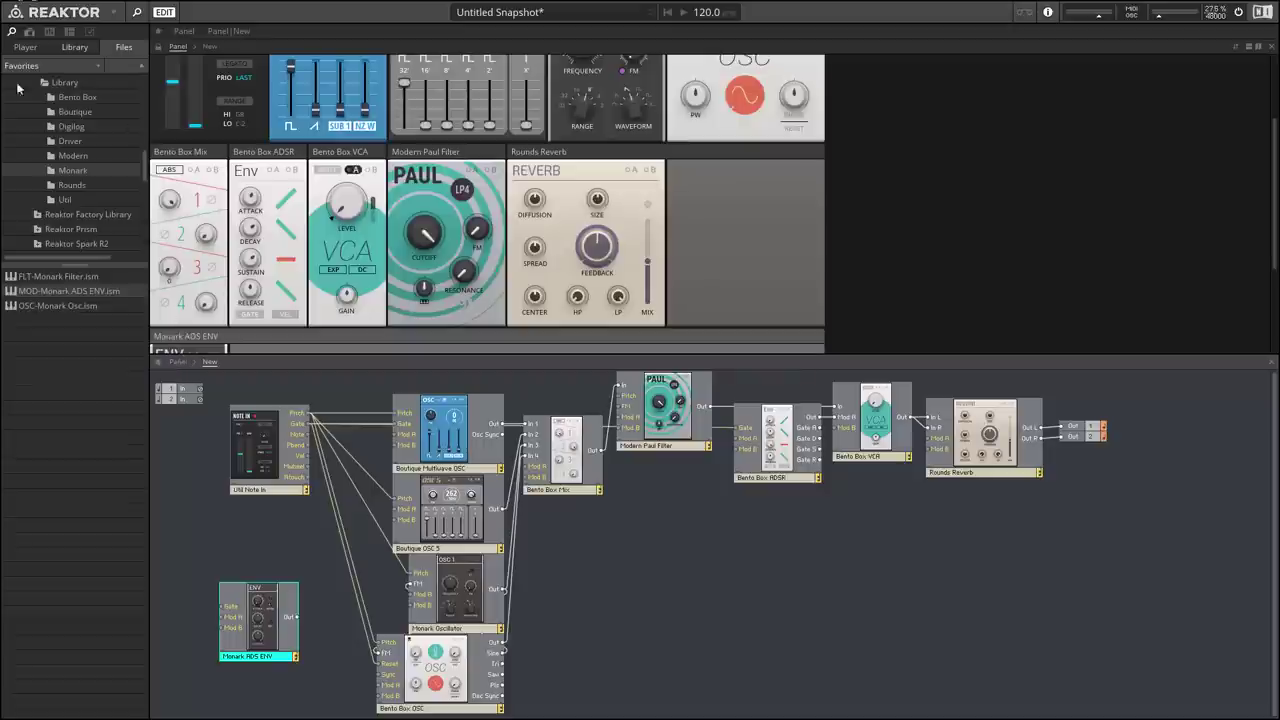
# Add the Bento Box LFO and shift the signal chain right to fit it left of Boutique OSC
pyautogui.click(58, 98)
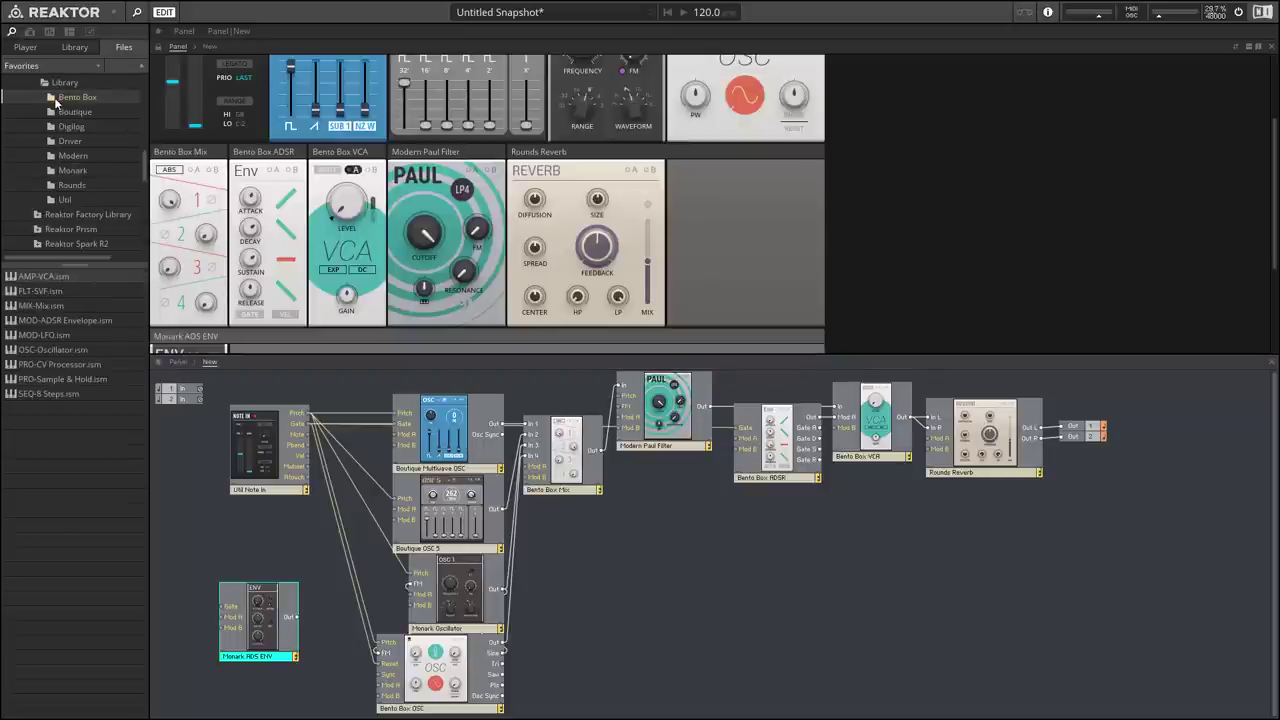
pyautogui.moveTo(38, 335); pyautogui.dragTo(468, 589)
pyautogui.moveTo(587, 604); pyautogui.dragTo(644, 604)
pyautogui.moveTo(460, 378); pyautogui.dragTo(1212, 688)
pyautogui.moveTo(451, 708); pyautogui.dragTo(539, 710)
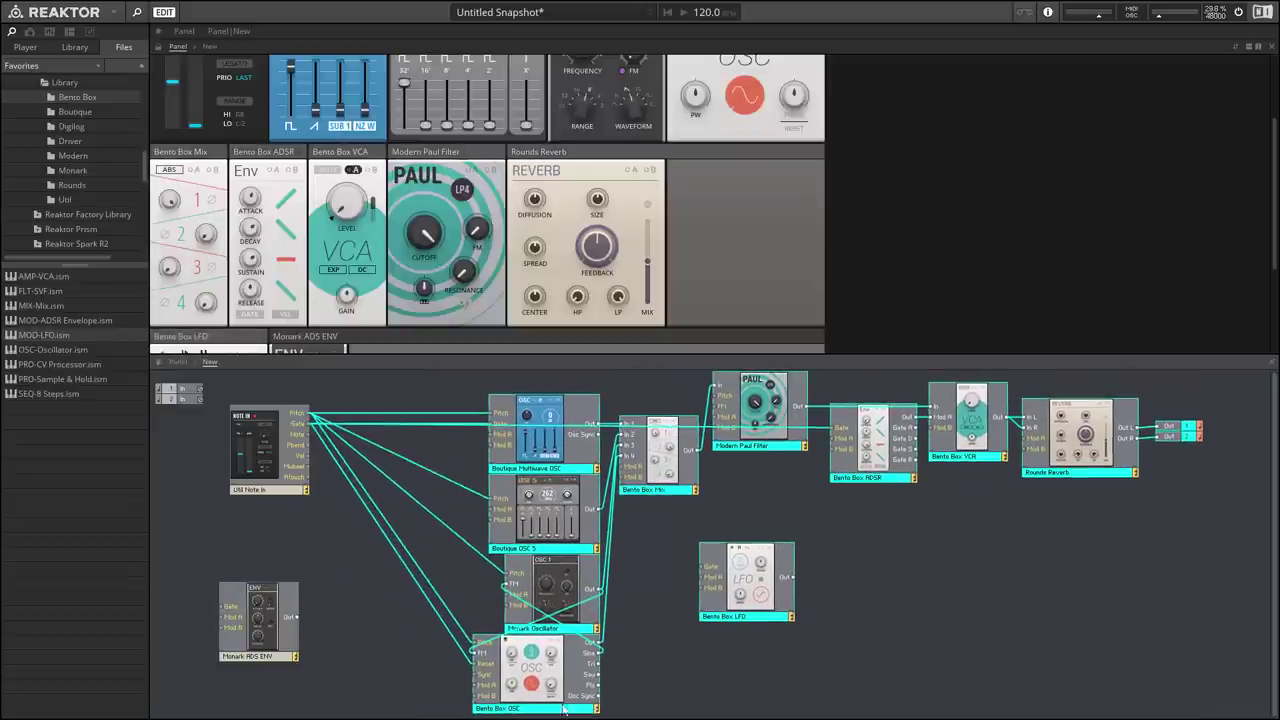
pyautogui.moveTo(724, 622); pyautogui.dragTo(396, 554)
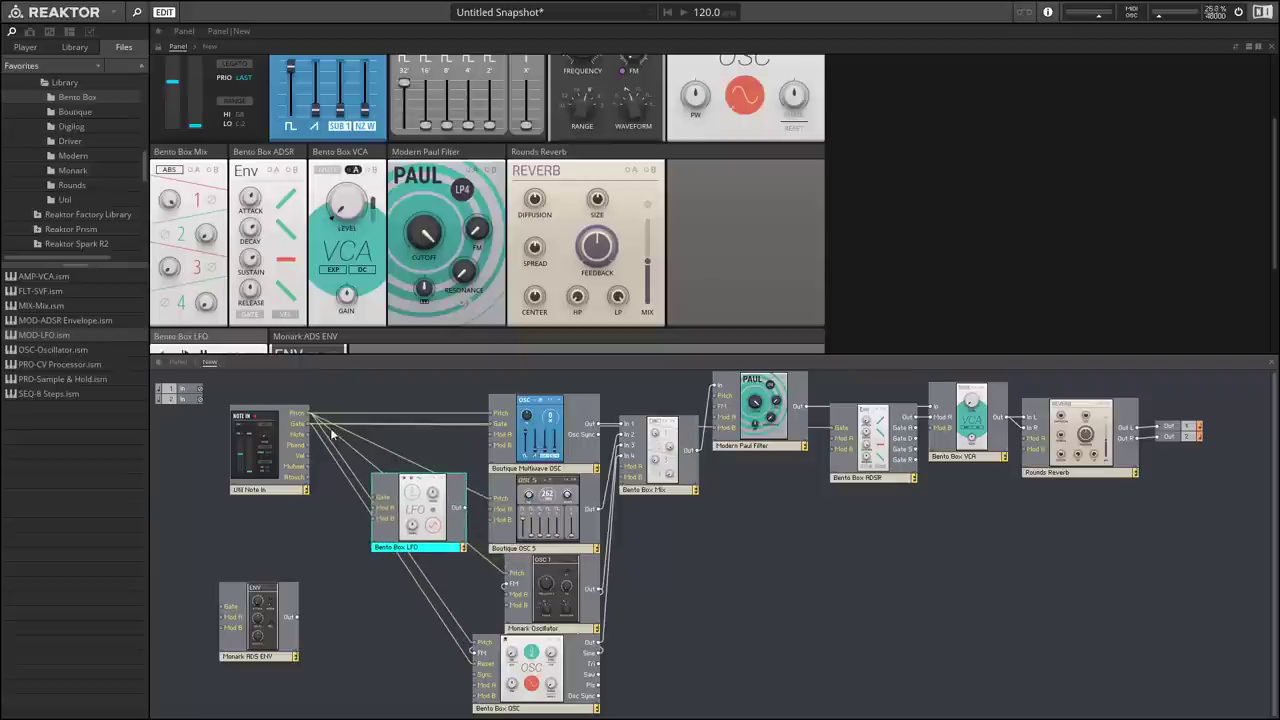
# Feed Note In's Gate into the LFO and ADS ENV, and place both panels beside the reverb
pyautogui.moveTo(306, 428); pyautogui.dragTo(375, 497)
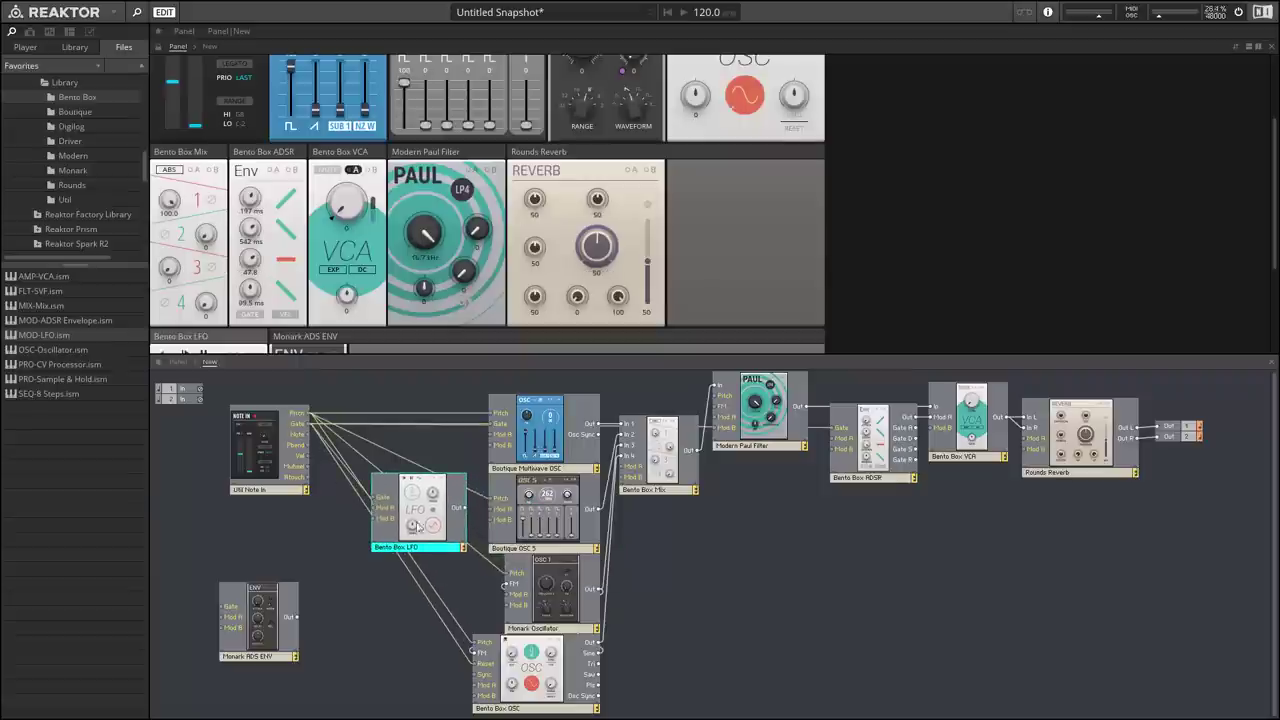
pyautogui.moveTo(417, 547); pyautogui.dragTo(386, 572)
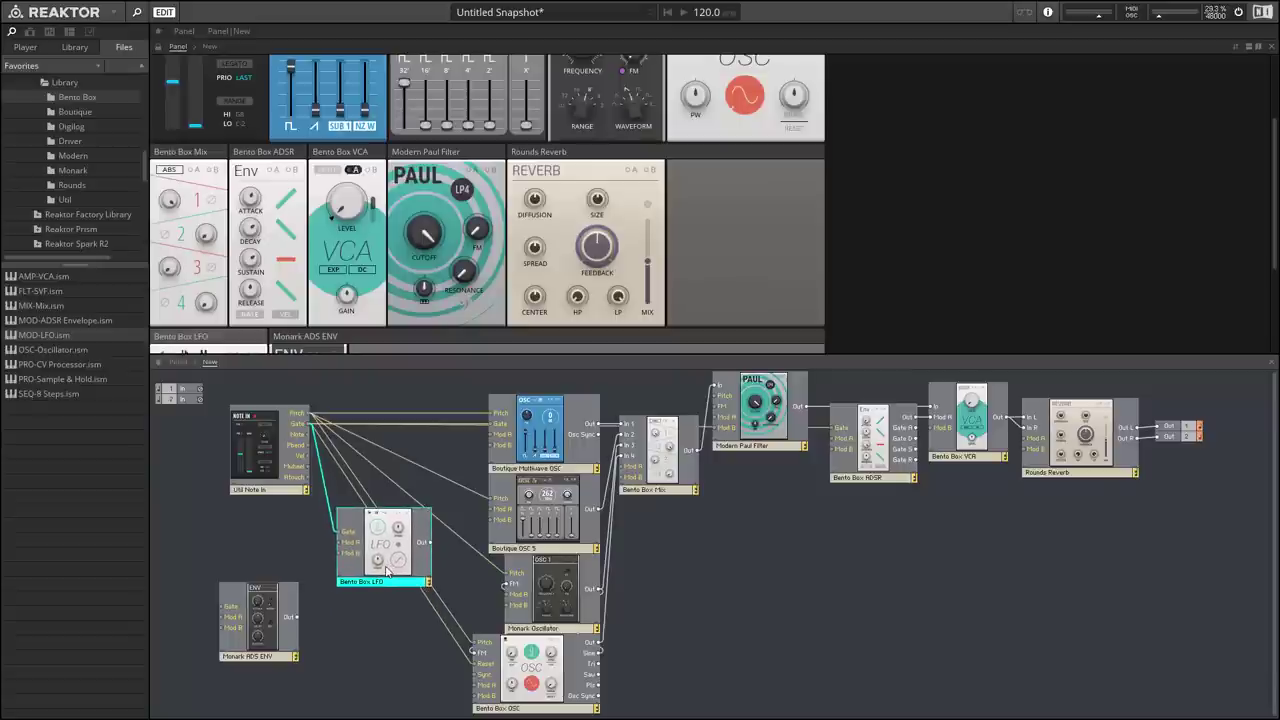
pyautogui.moveTo(304, 426); pyautogui.dragTo(398, 654)
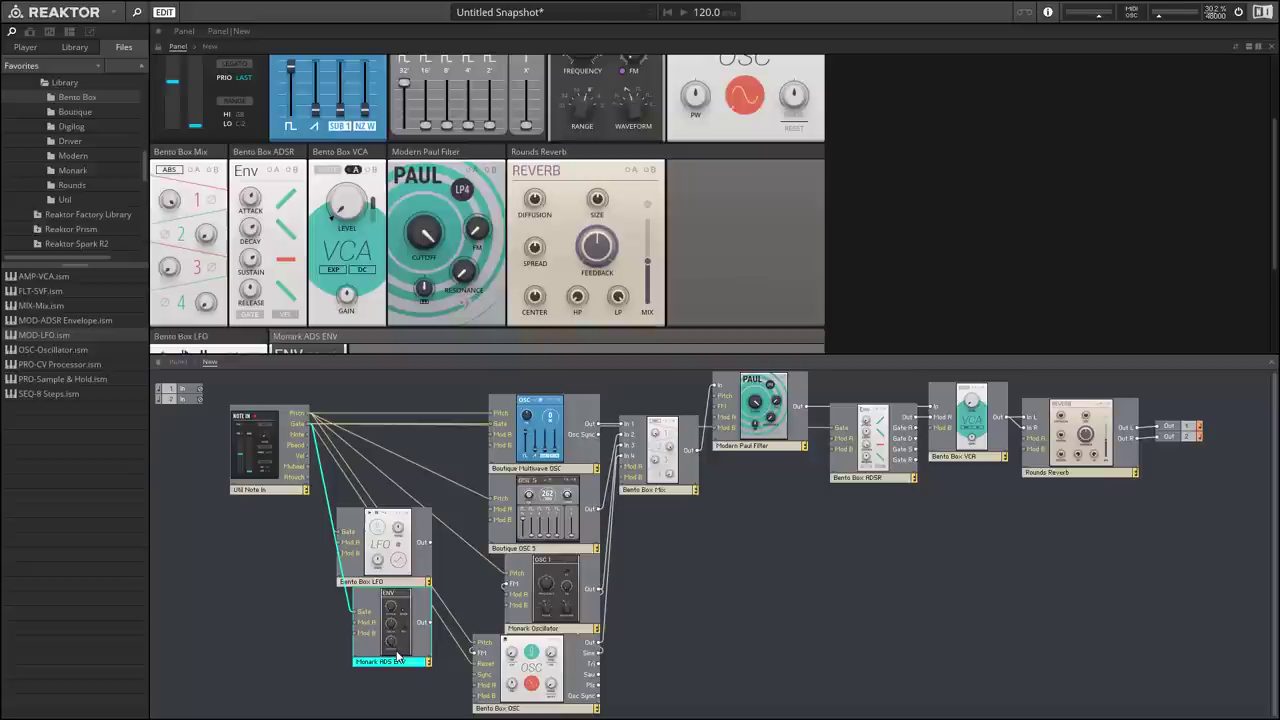
pyautogui.moveTo(193, 313); pyautogui.dragTo(705, 140)
pyautogui.moveTo(214, 314); pyautogui.dragTo(848, 130)
# Rename the Bento Box LFO block to 'Mod A'
pyautogui.doubleClick(729, 125)
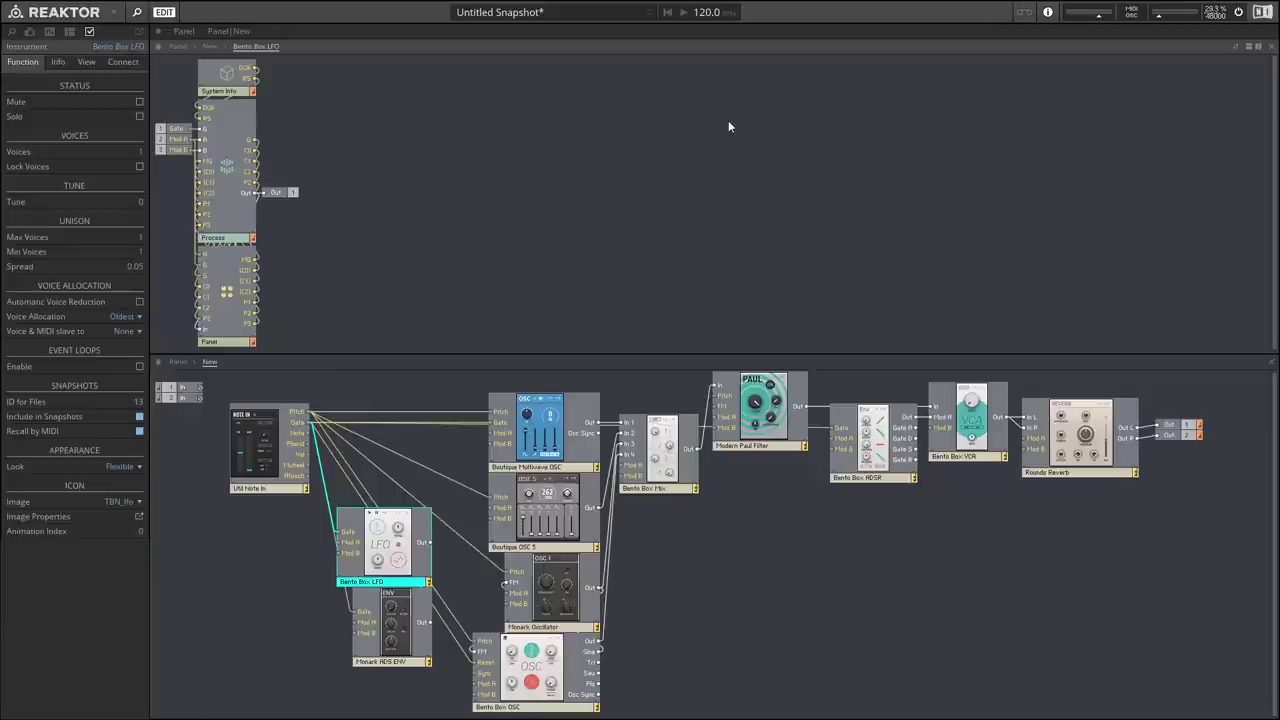
pyautogui.click(177, 47)
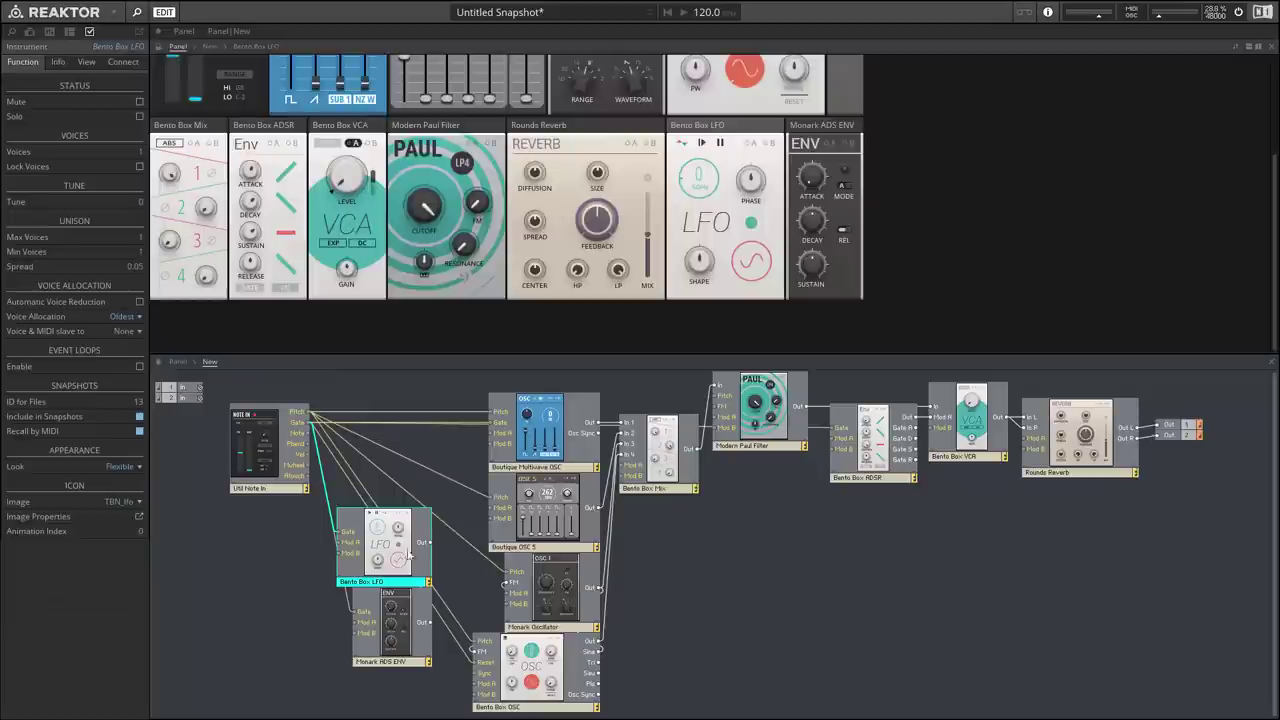
pyautogui.doubleClick(397, 583)
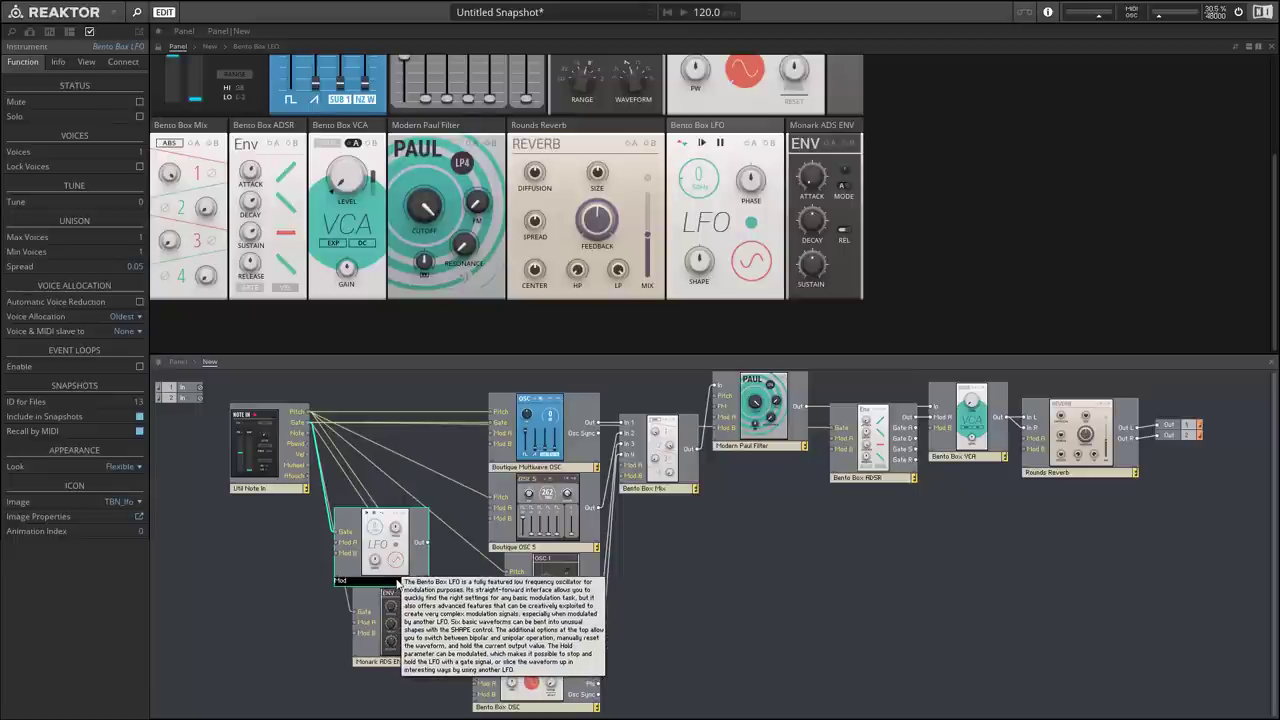
pyautogui.write('Mod A')
pyautogui.press('Return')
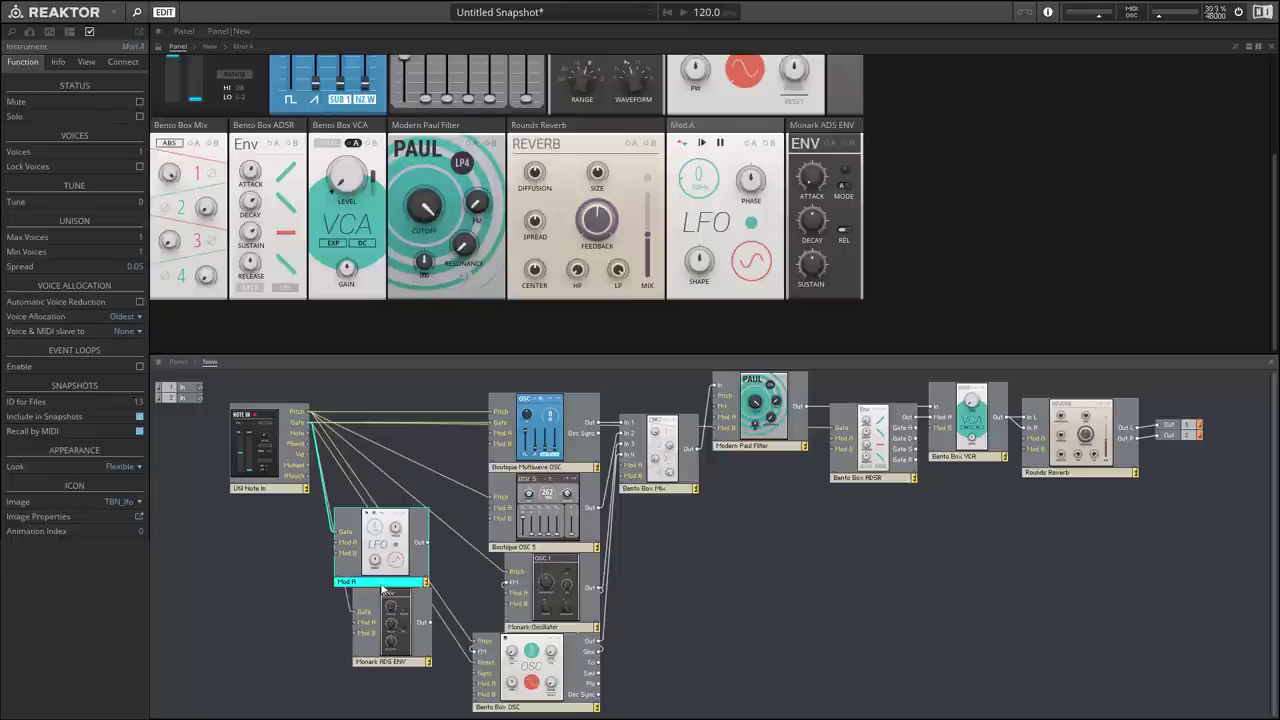
pyautogui.moveTo(396, 584); pyautogui.dragTo(393, 592)
# Rename the Monark ADS ENV block to 'Mod B'
pyautogui.click(400, 650)
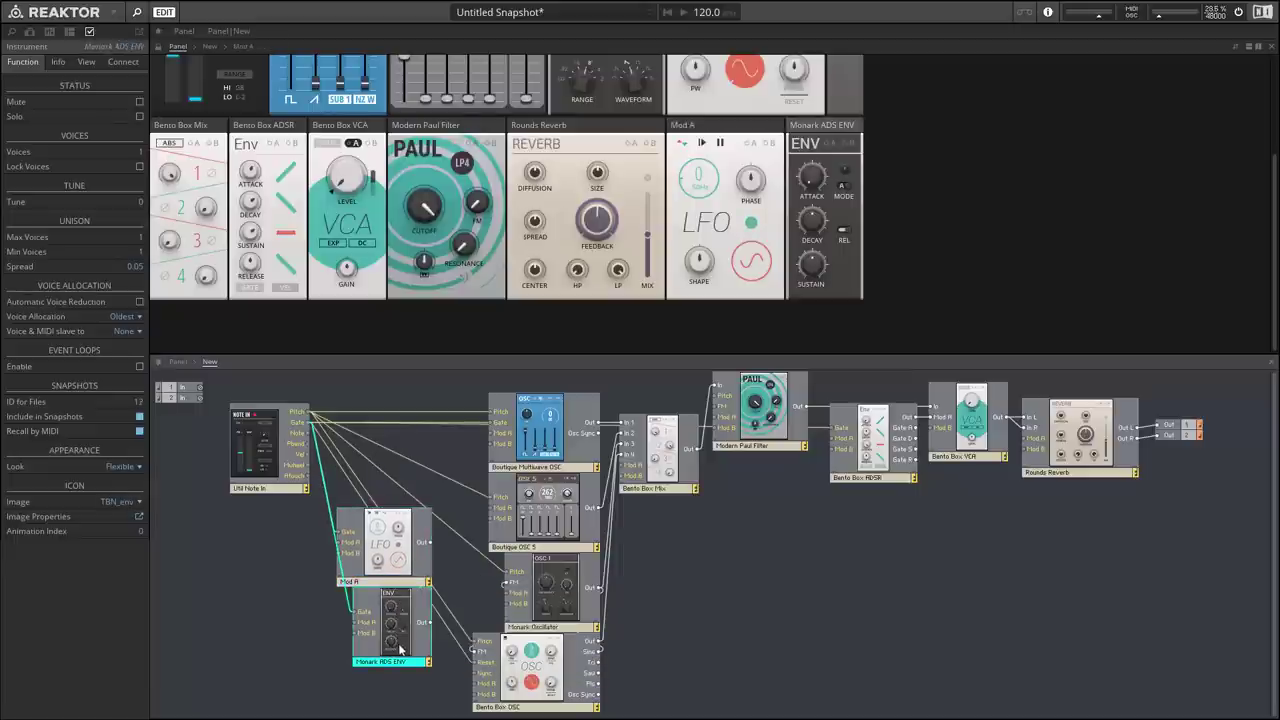
pyautogui.doubleClick(391, 661)
pyautogui.write('Mod B')
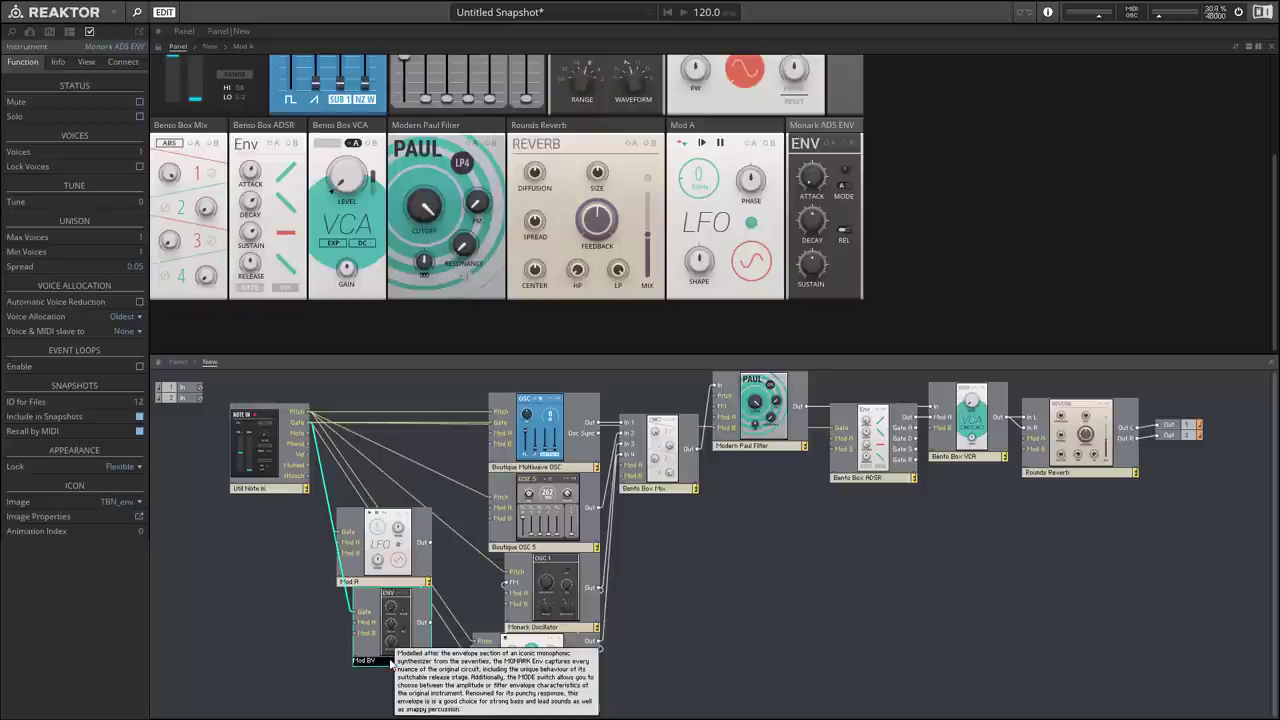
pyautogui.press('Return')
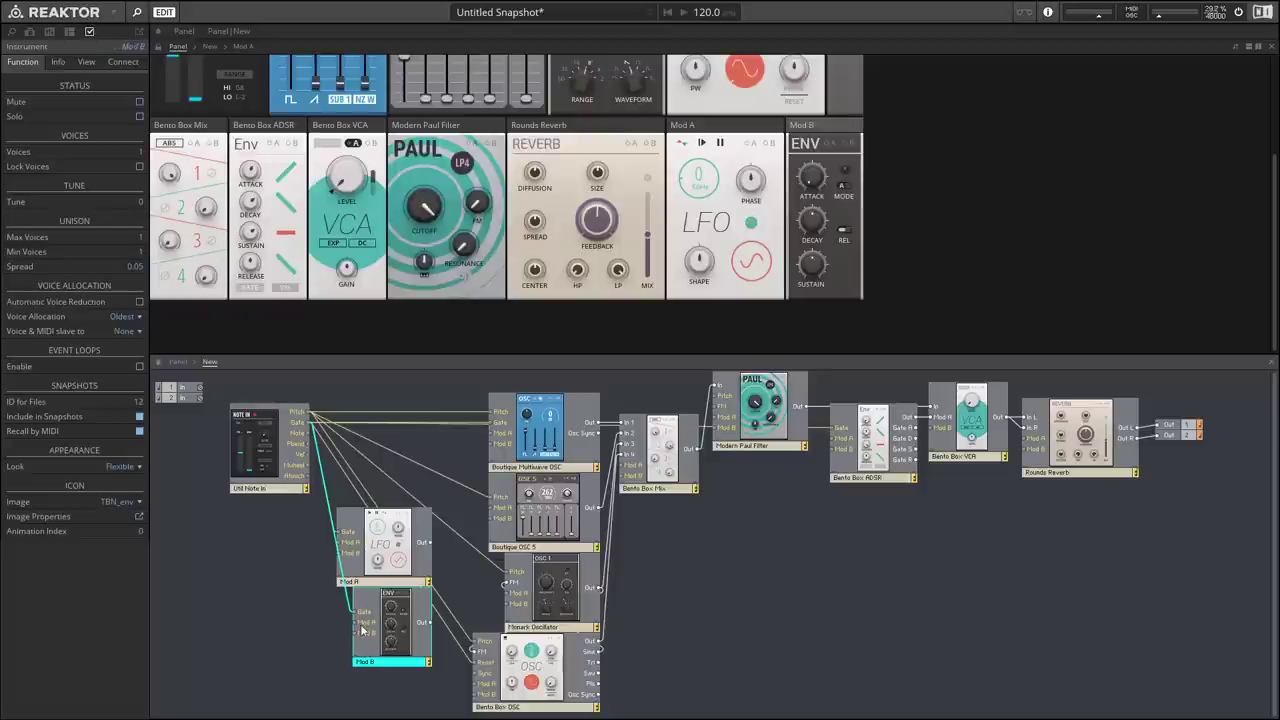
pyautogui.click(290, 618)
pyautogui.click(410, 636)
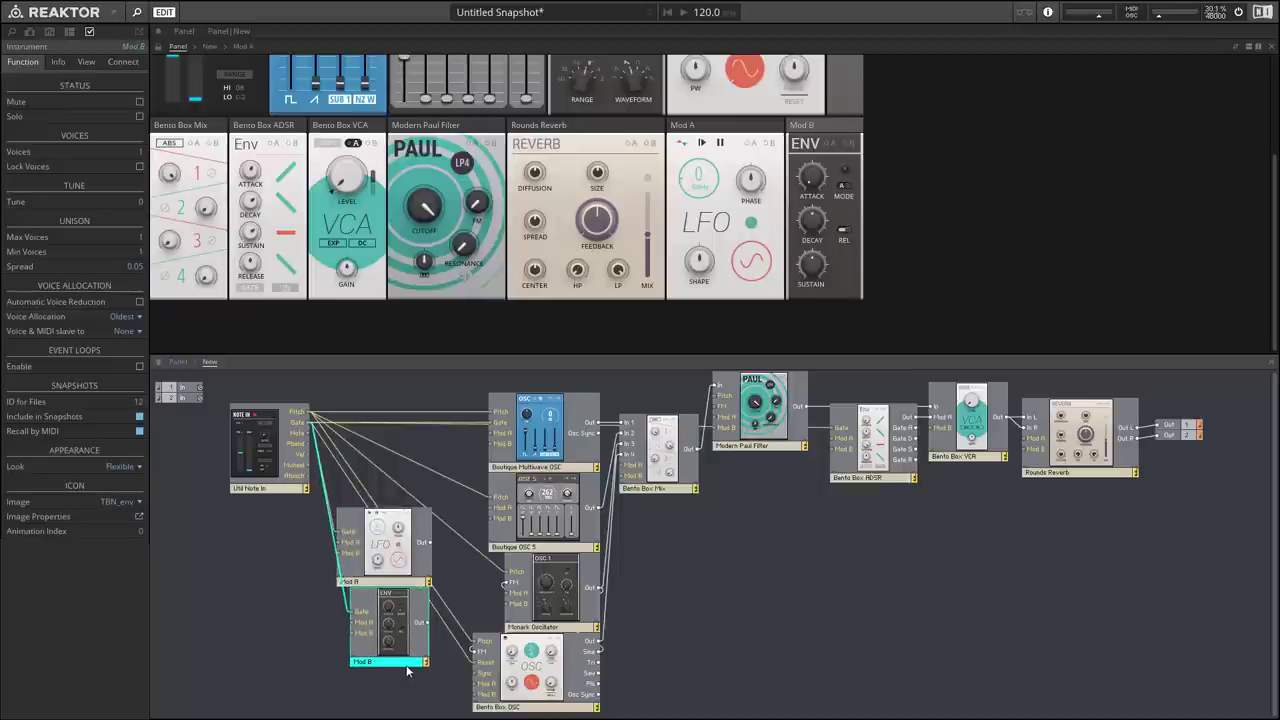
# Connect Mod A and Mod B outputs to Multiwave OSC's Mod A and Mod B inputs
pyautogui.click(450, 565)
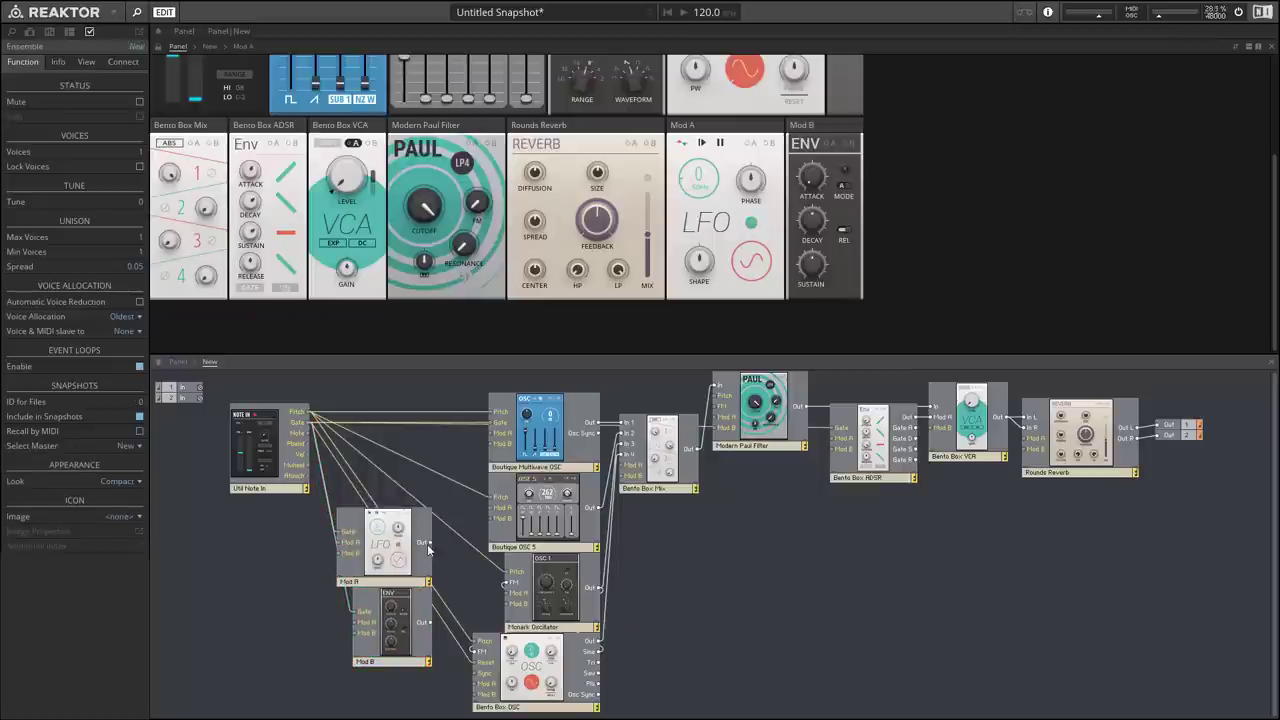
pyautogui.moveTo(428, 542); pyautogui.dragTo(490, 433)
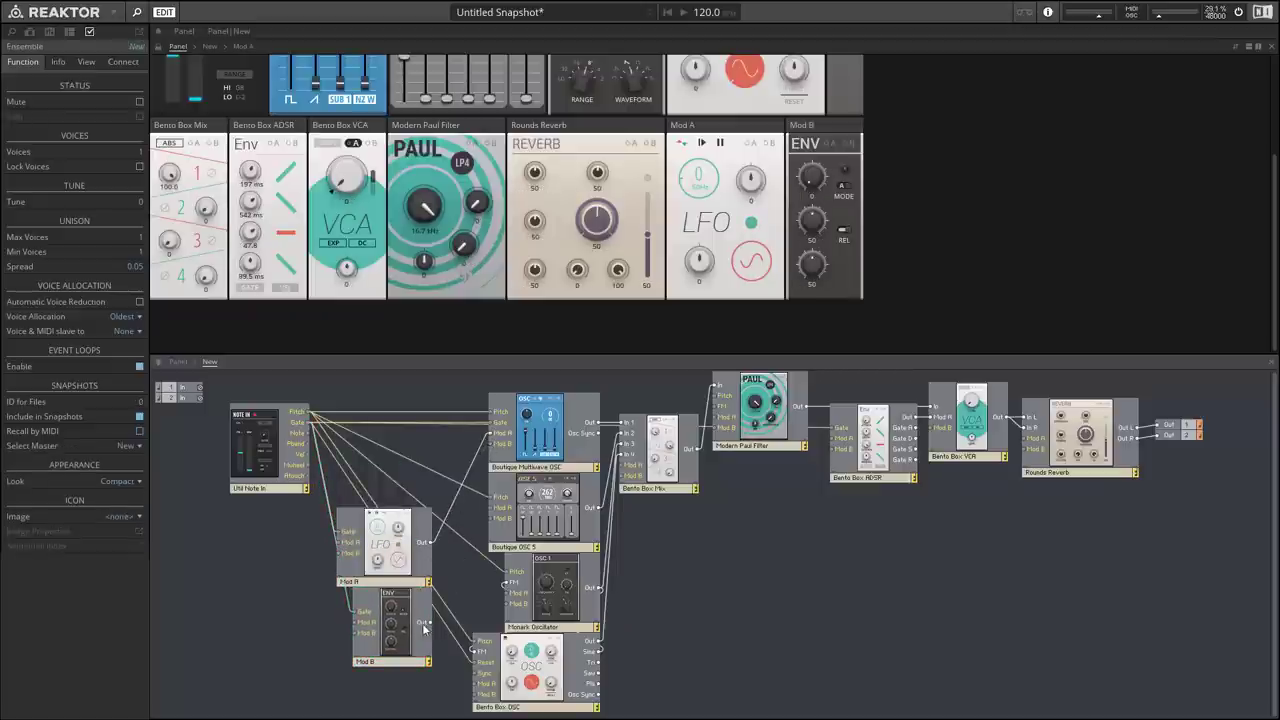
pyautogui.moveTo(426, 624); pyautogui.dragTo(493, 443)
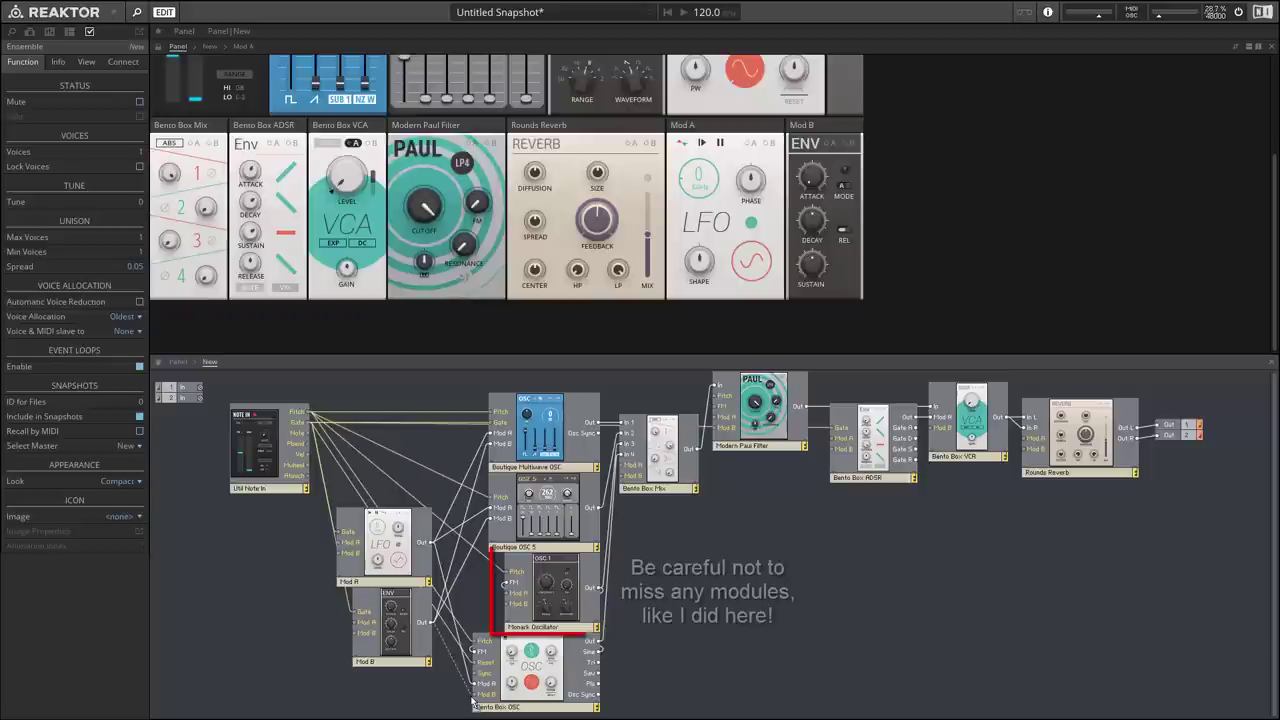
pyautogui.click(397, 638)
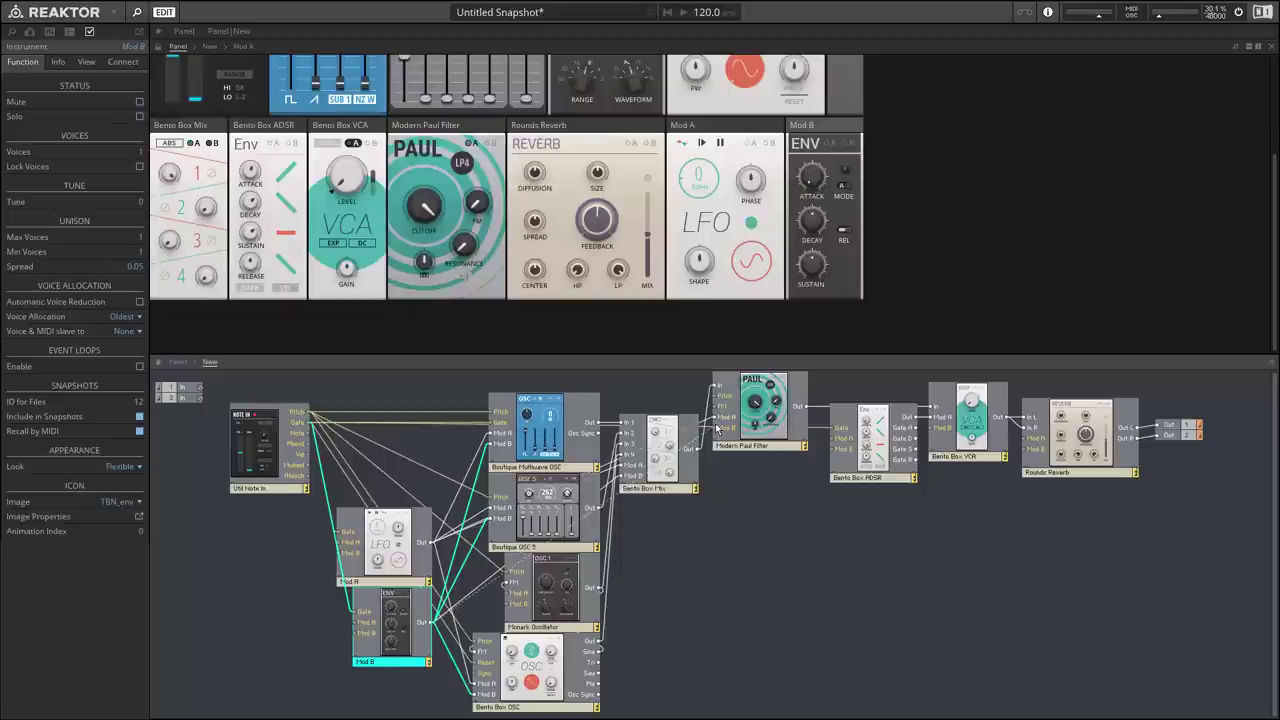
# Wire a modulator into the ADSR and nudge the Bento Box VCA block up slightly
pyautogui.moveTo(688, 449); pyautogui.dragTo(612, 541)
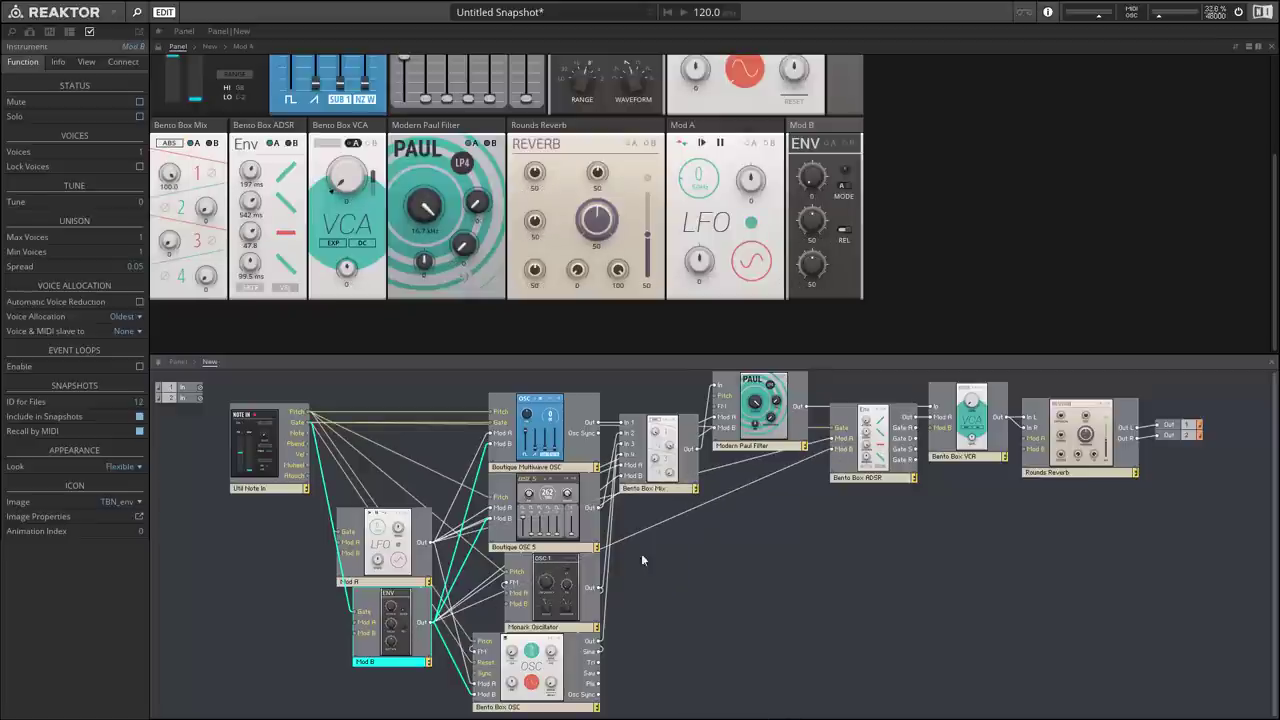
pyautogui.click(973, 447)
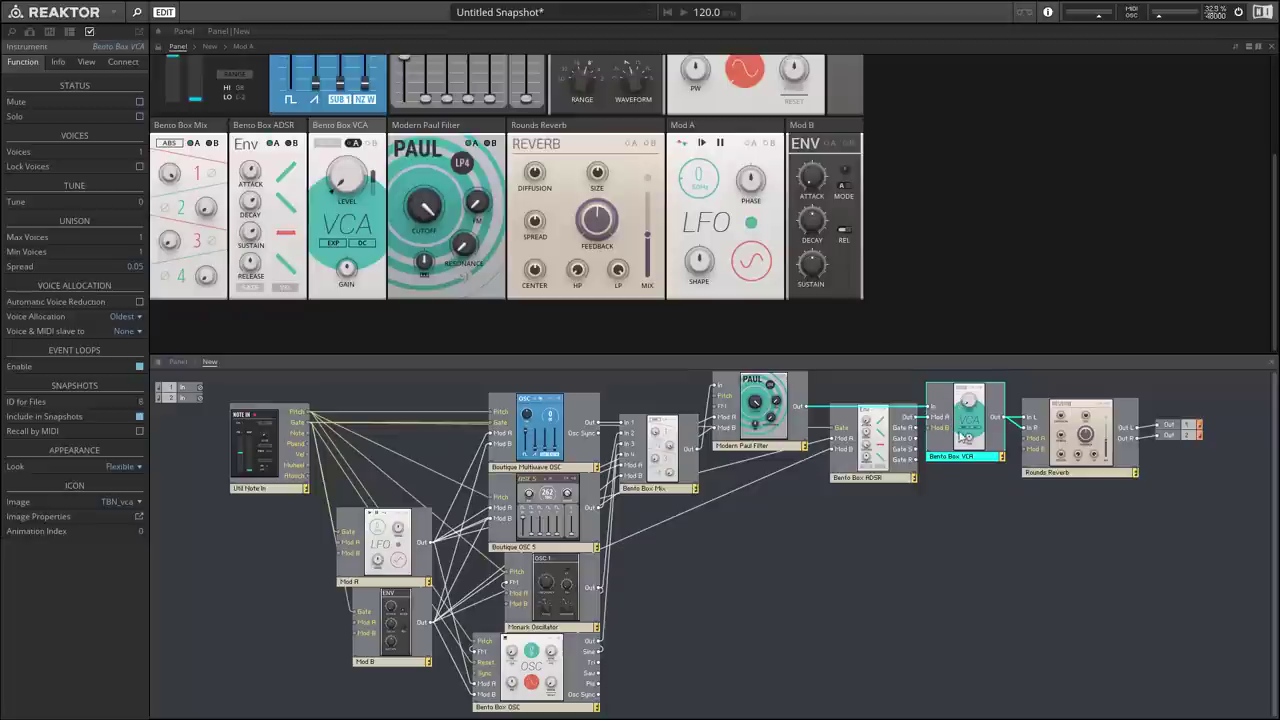
pyautogui.moveTo(986, 393); pyautogui.dragTo(972, 427)
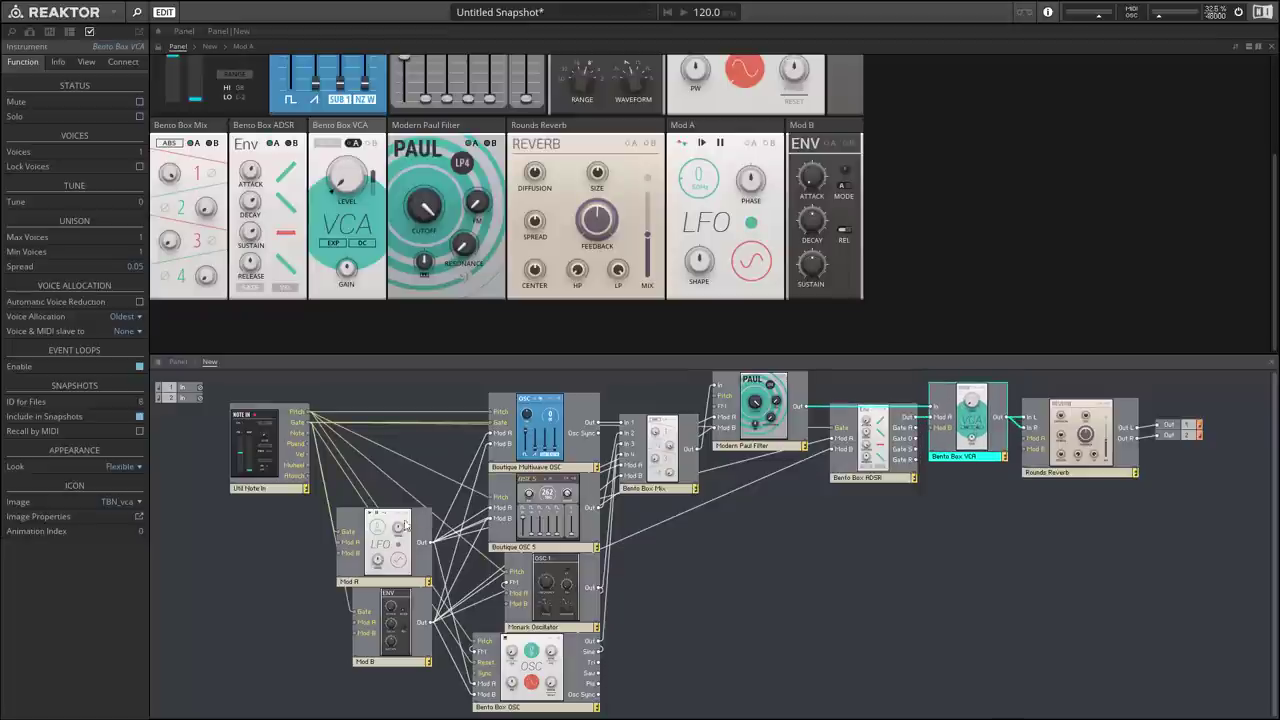
# Wire Mod A/Mod B into the VCA's modulation inputs and Note In Pitch into the Paul filter's Pitch
pyautogui.moveTo(430, 545); pyautogui.dragTo(1020, 445)
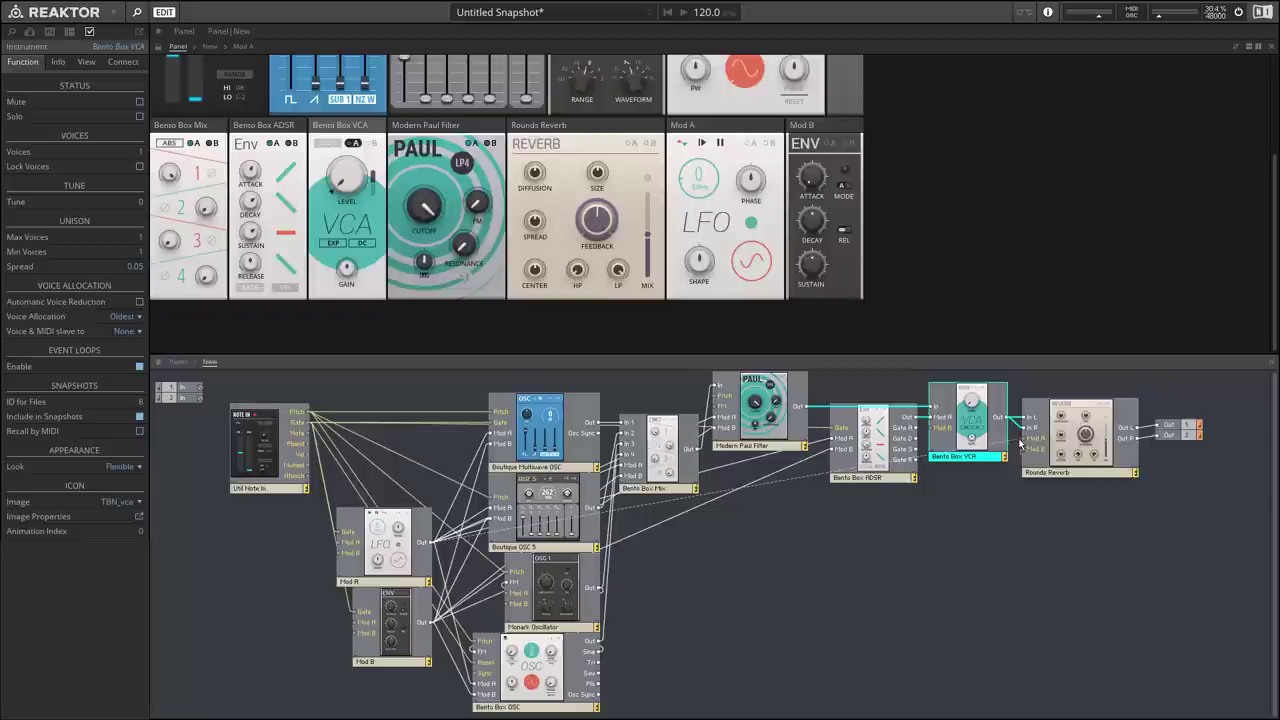
pyautogui.moveTo(744, 576); pyautogui.dragTo(435, 628)
pyautogui.click(751, 442)
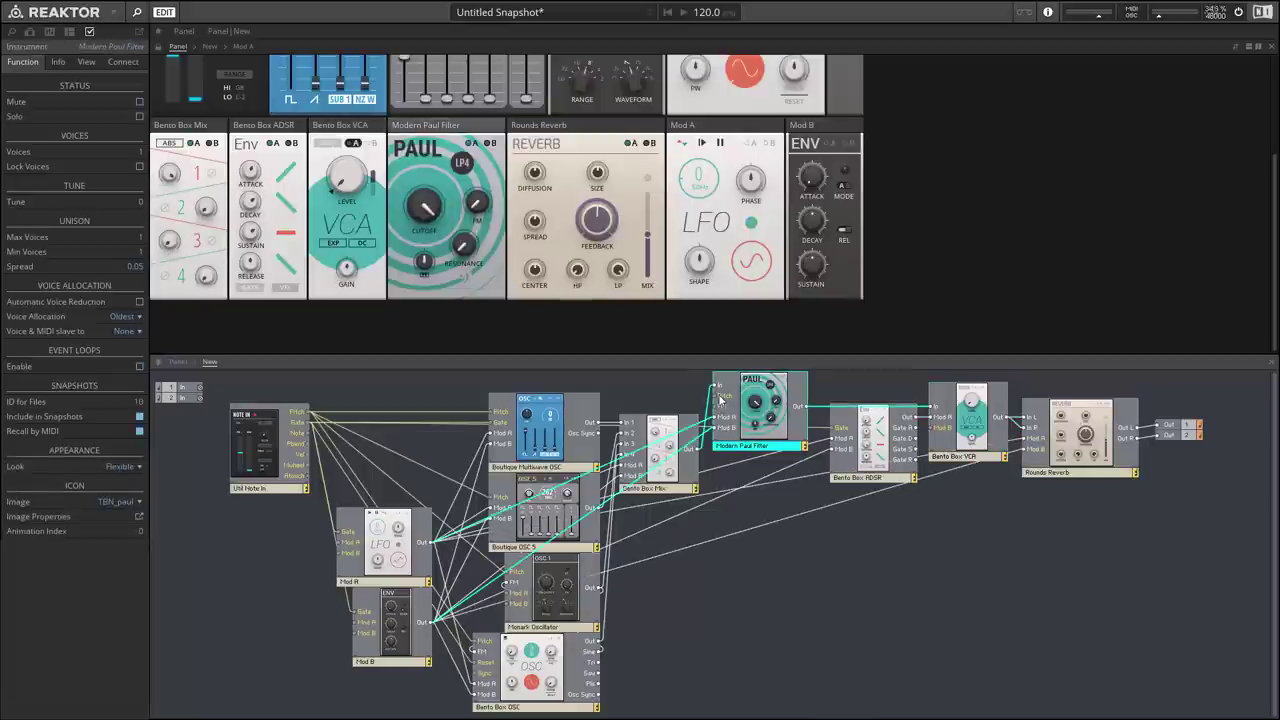
pyautogui.moveTo(720, 398); pyautogui.dragTo(300, 411)
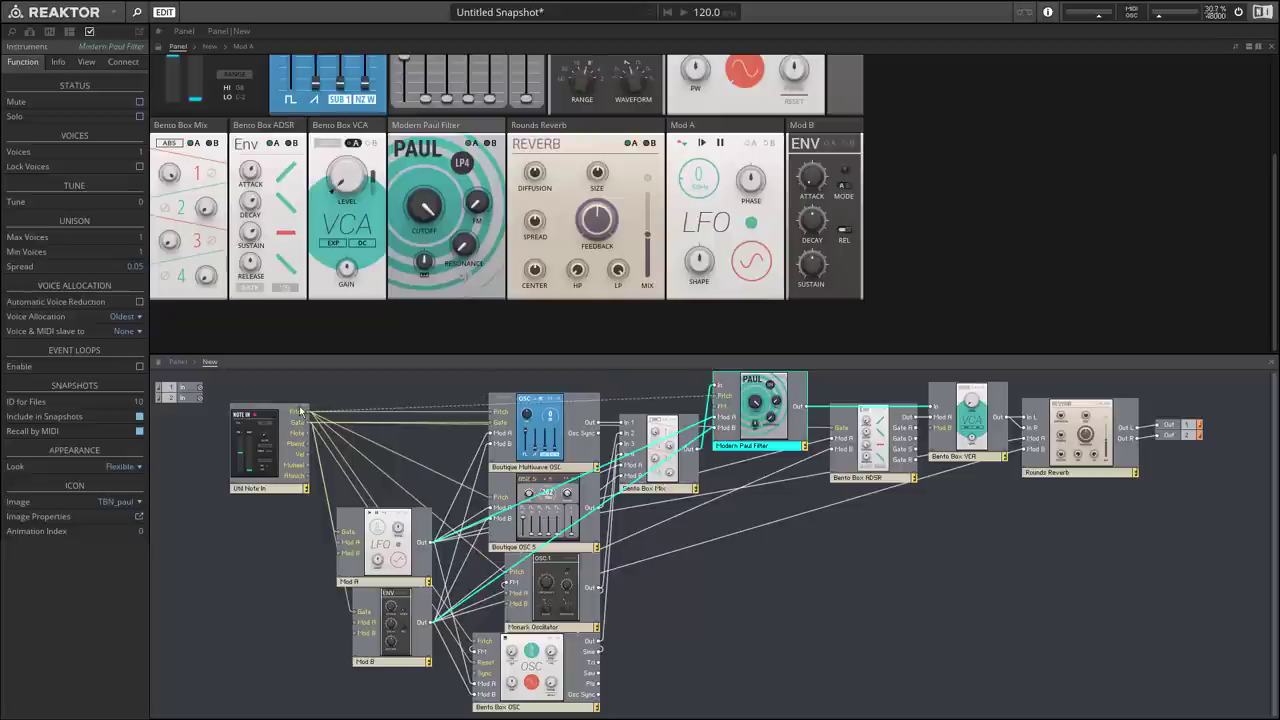
pyautogui.moveTo(299, 413); pyautogui.dragTo(299, 413)
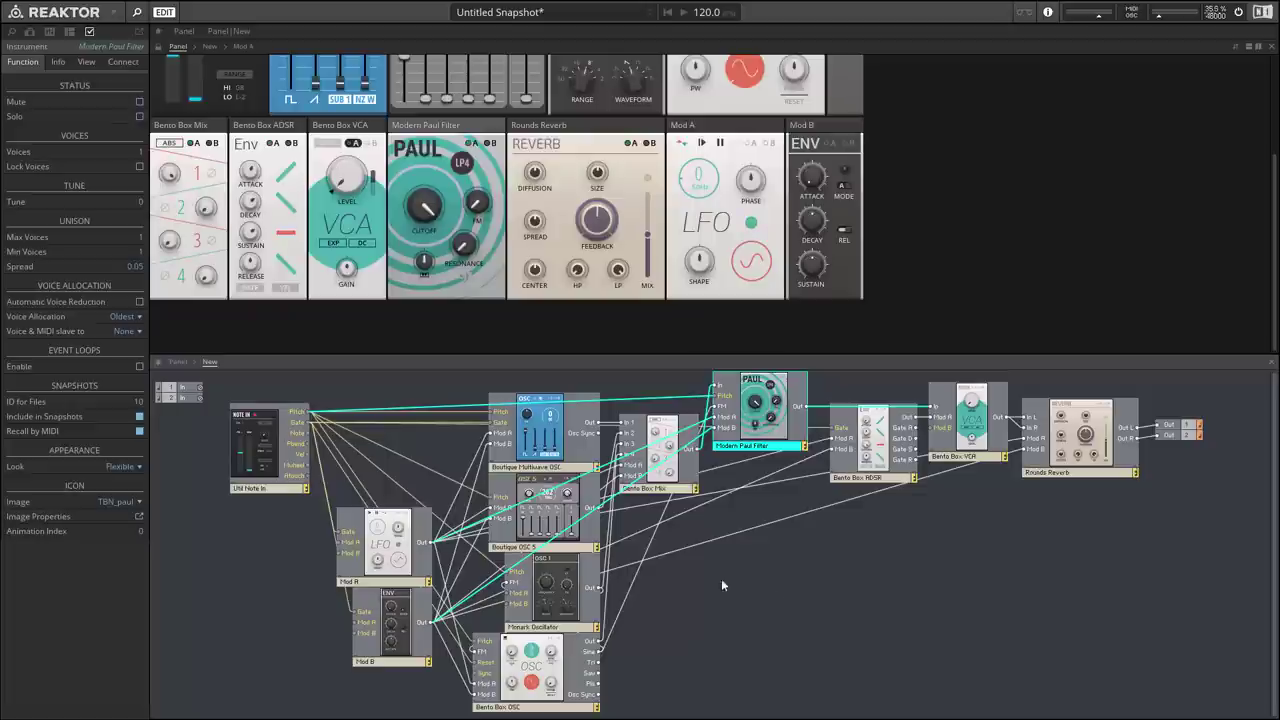
pyautogui.scroll(1, 728, 563)
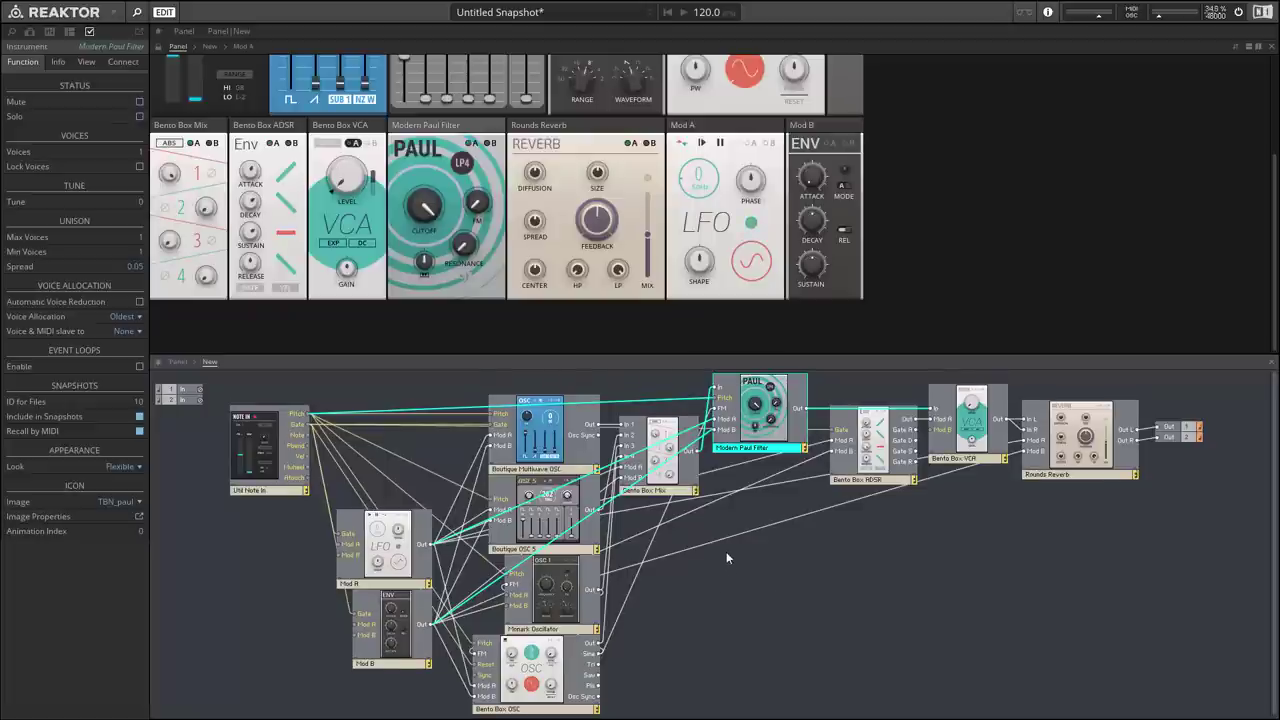
# Nudge the Mod A module slightly right, keeping its modulation wiring intact
pyautogui.click(399, 584)
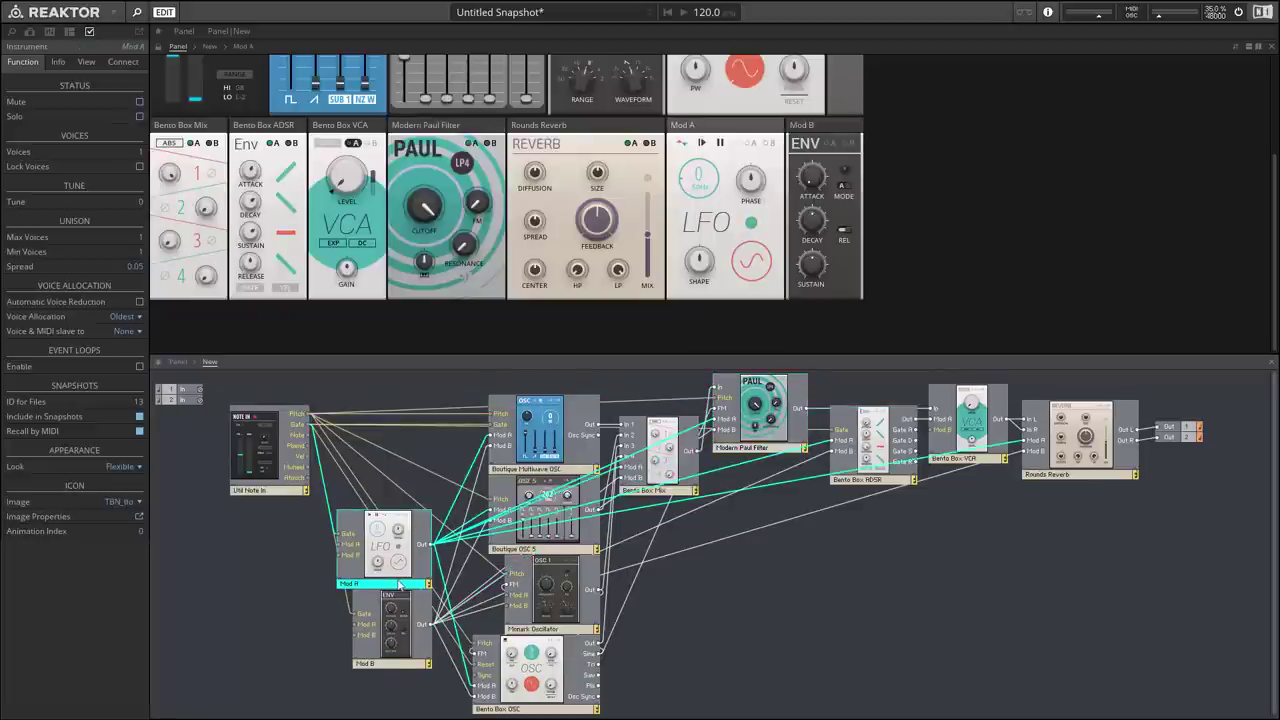
pyautogui.moveTo(399, 584); pyautogui.dragTo(414, 585)
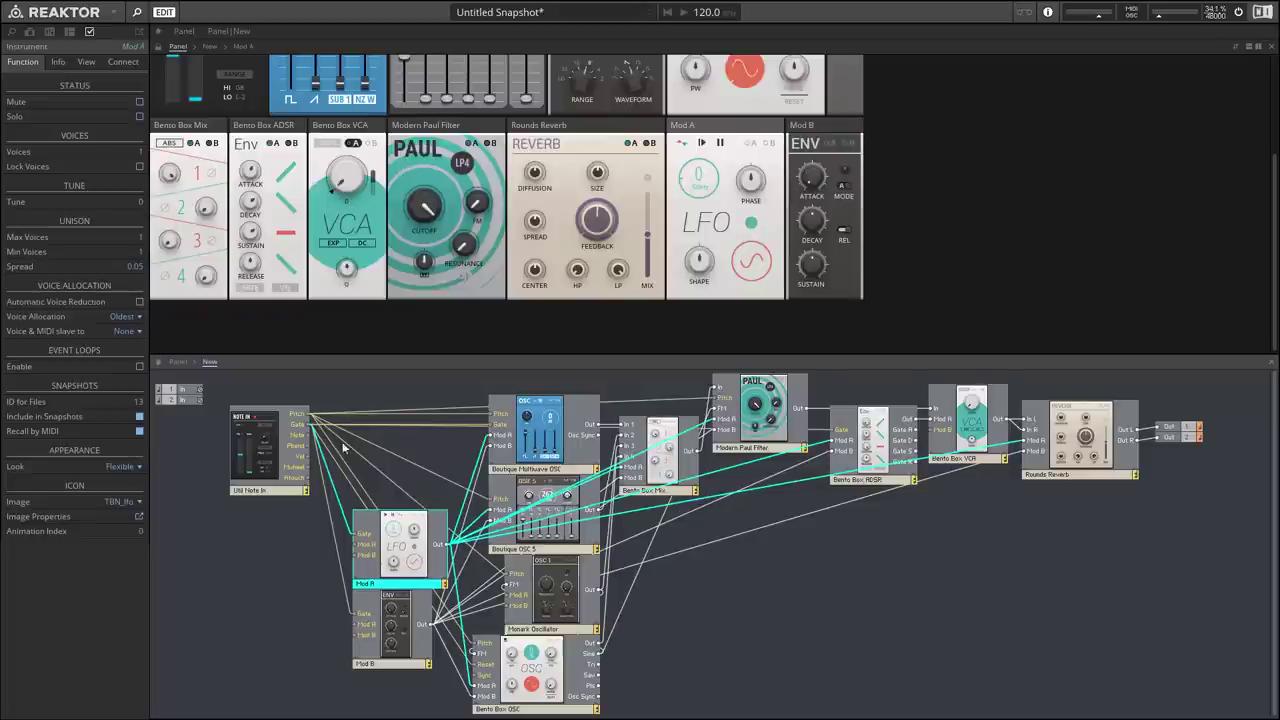